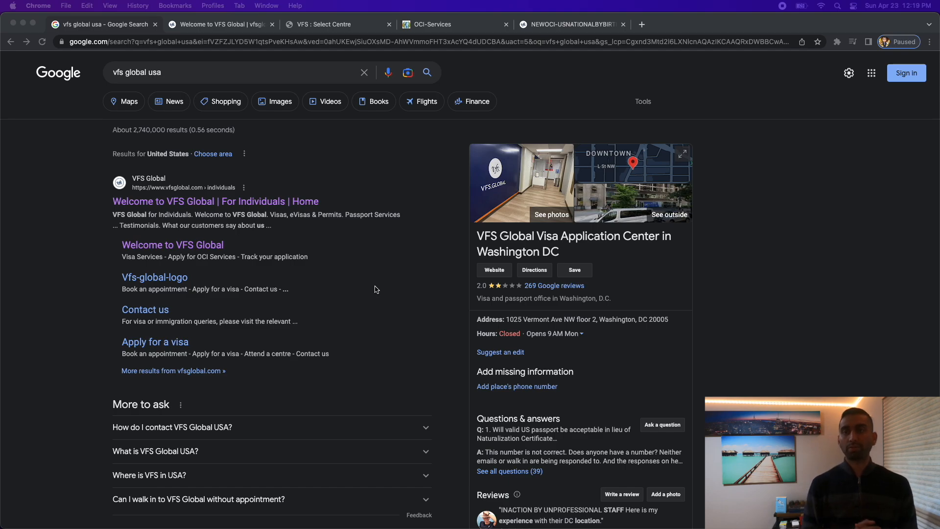
# Open the official VFS Global individuals site from the 'vfs global usa' search results.
pyautogui.scroll(-3, 367, 289)
pyautogui.scroll(2, 355, 276)
pyautogui.scroll(2, 355, 277)
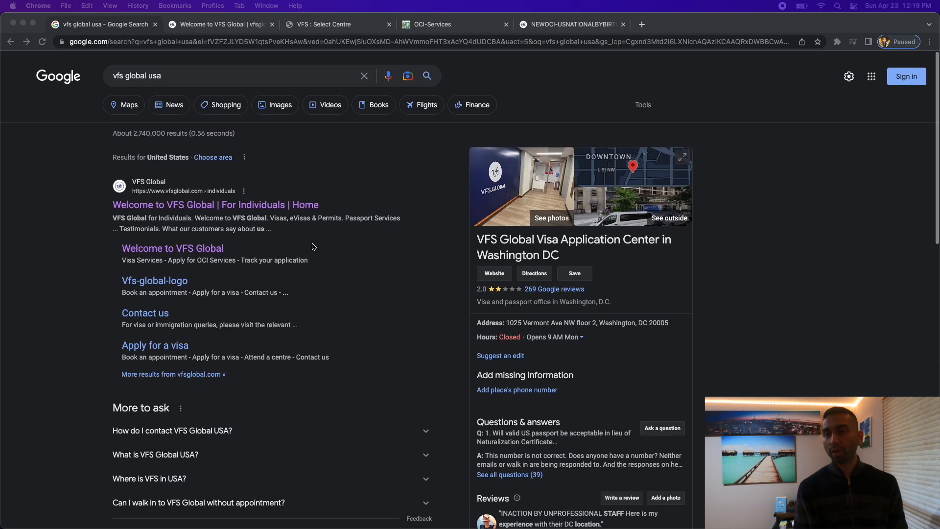
pyautogui.click(115, 76)
pyautogui.moveTo(115, 76); pyautogui.dragTo(169, 75)
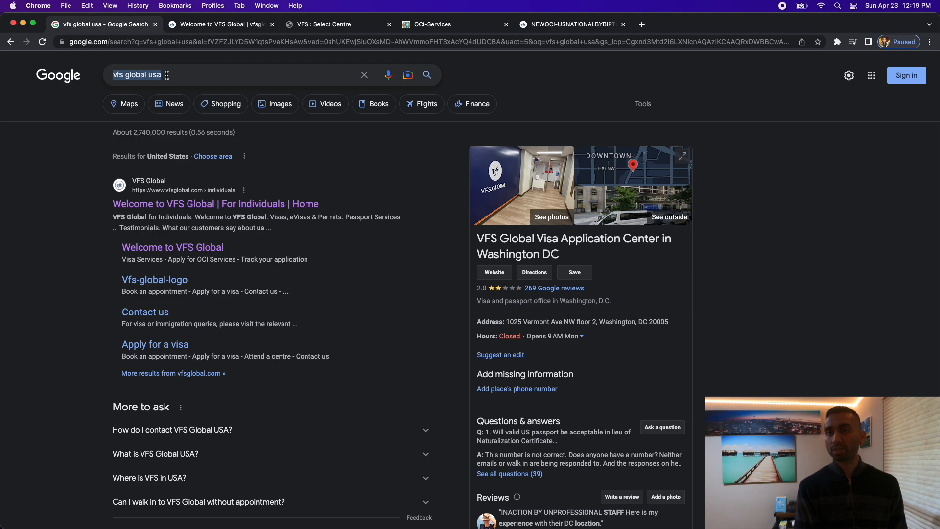
pyautogui.click(357, 342)
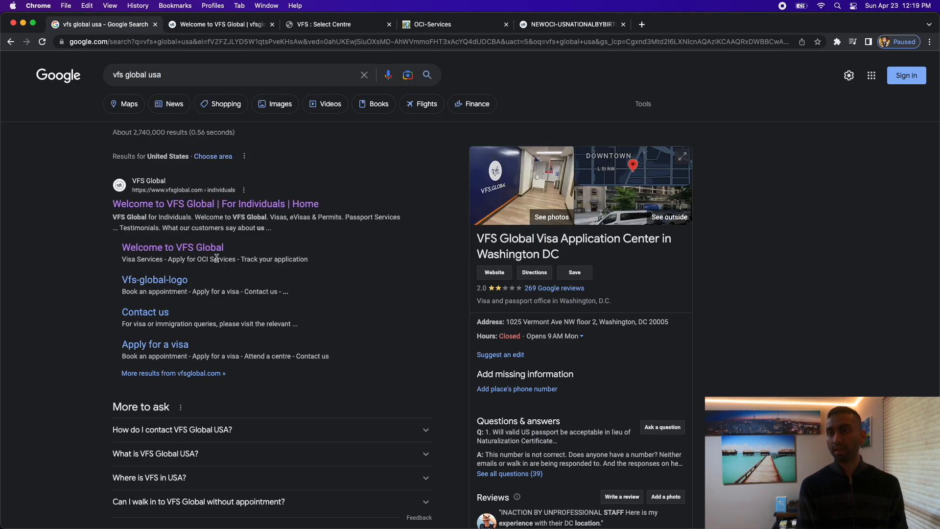
pyautogui.click(184, 204)
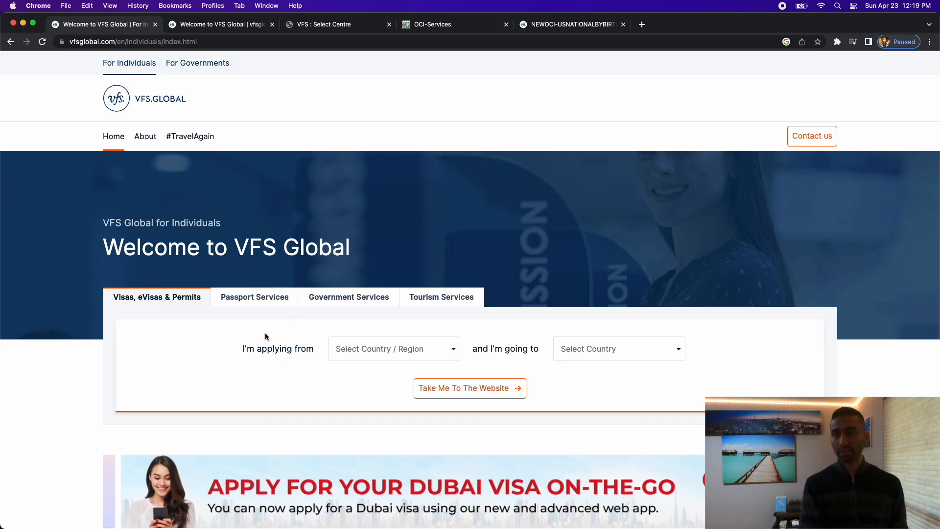
# Choose applying from United States of America to India and go to that services website.
pyautogui.scroll(-1, 300, 350)
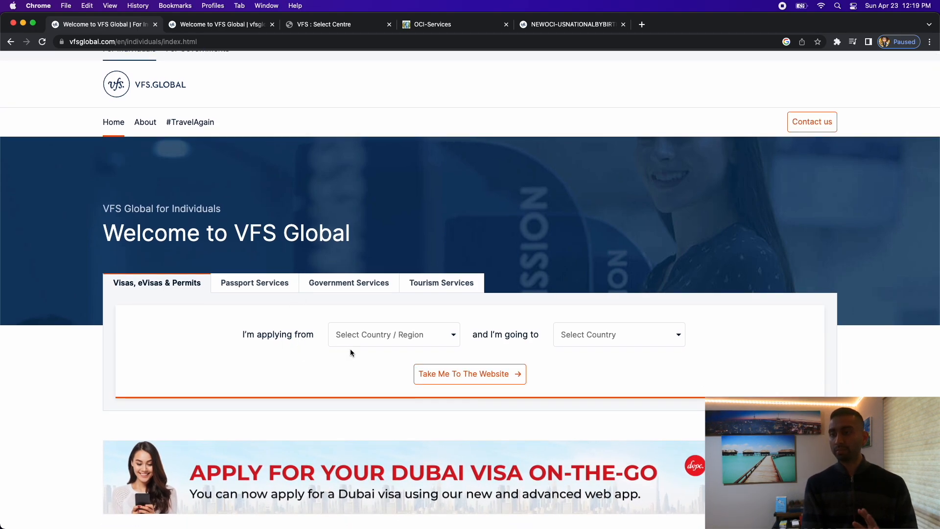
pyautogui.click(370, 336)
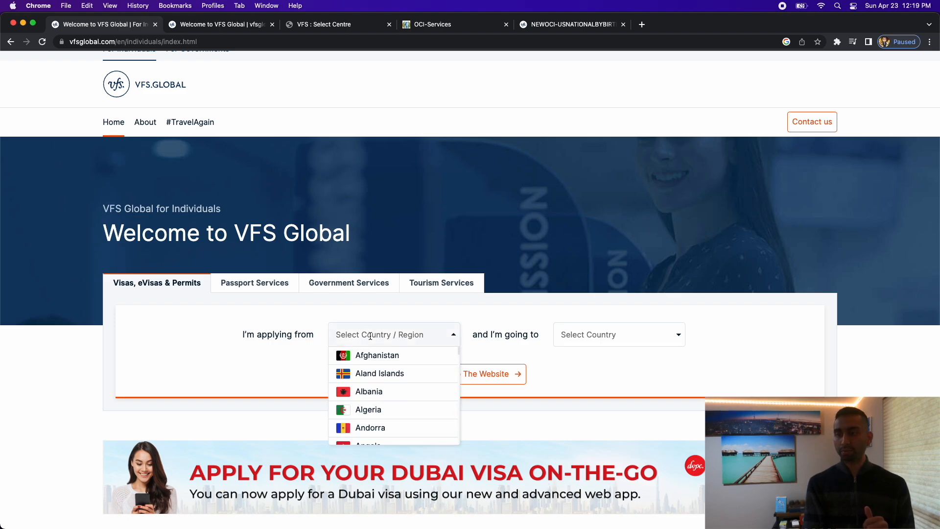
pyautogui.write('uni')
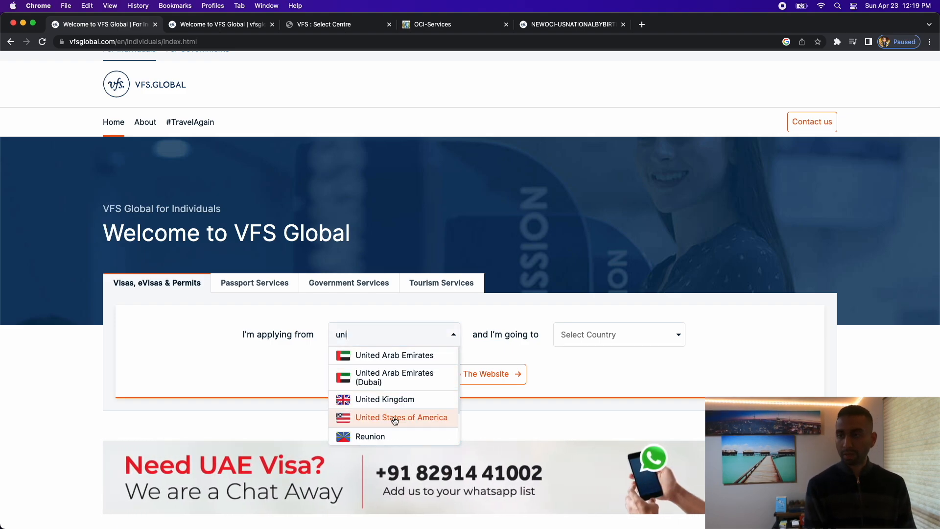
pyautogui.click(395, 420)
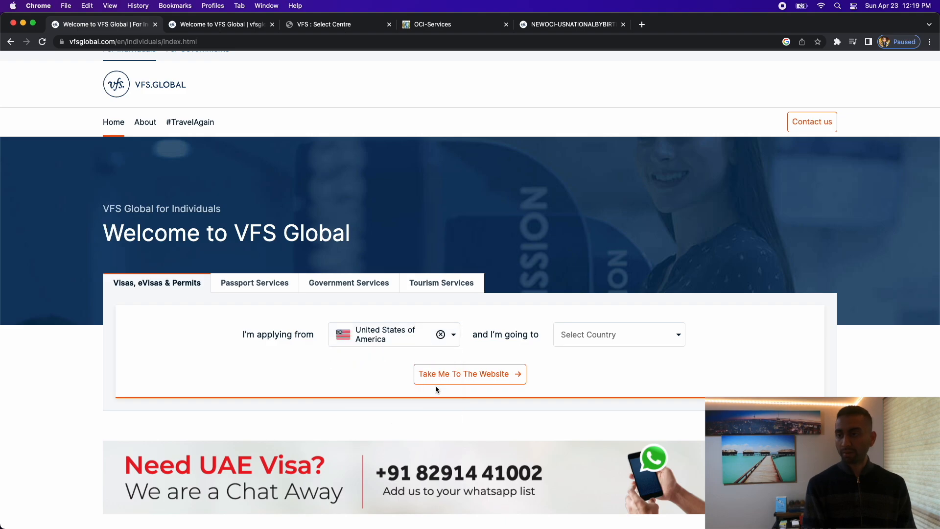
pyautogui.click(593, 336)
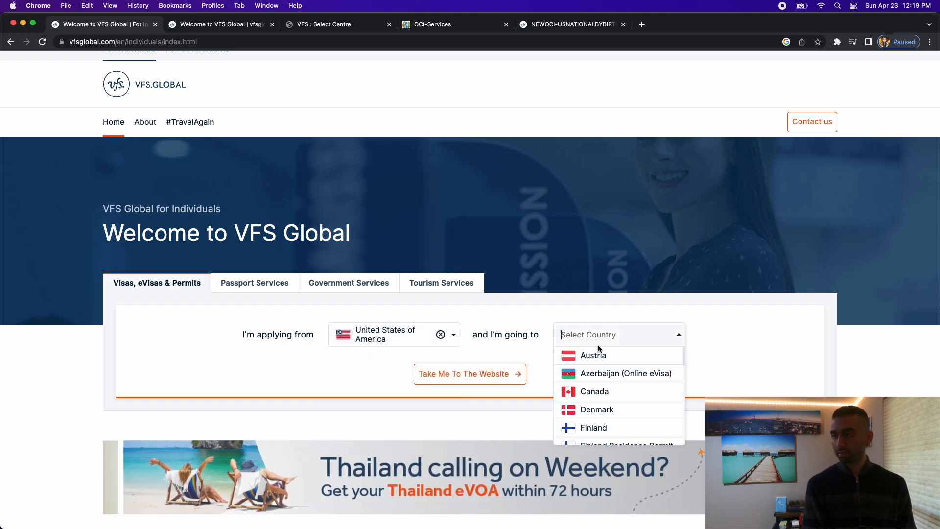
pyautogui.write('in')
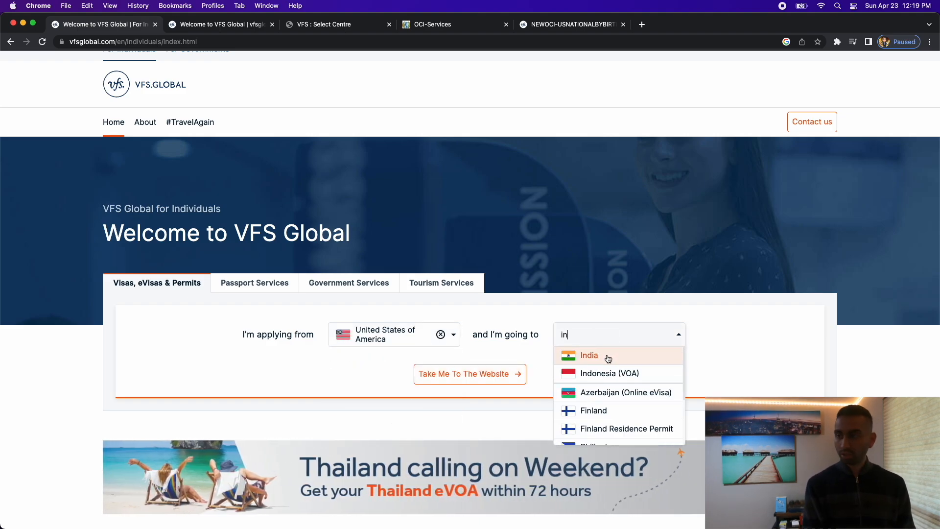
pyautogui.click(605, 355)
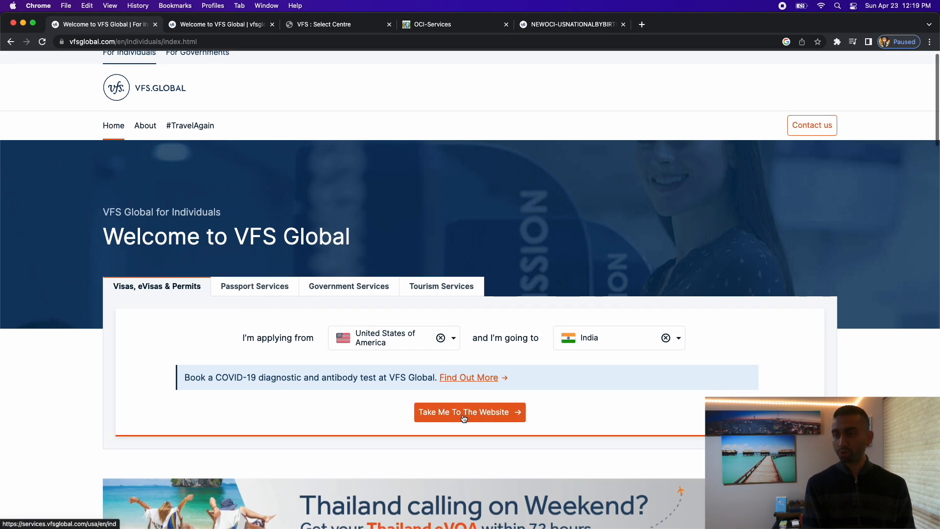
pyautogui.click(471, 413)
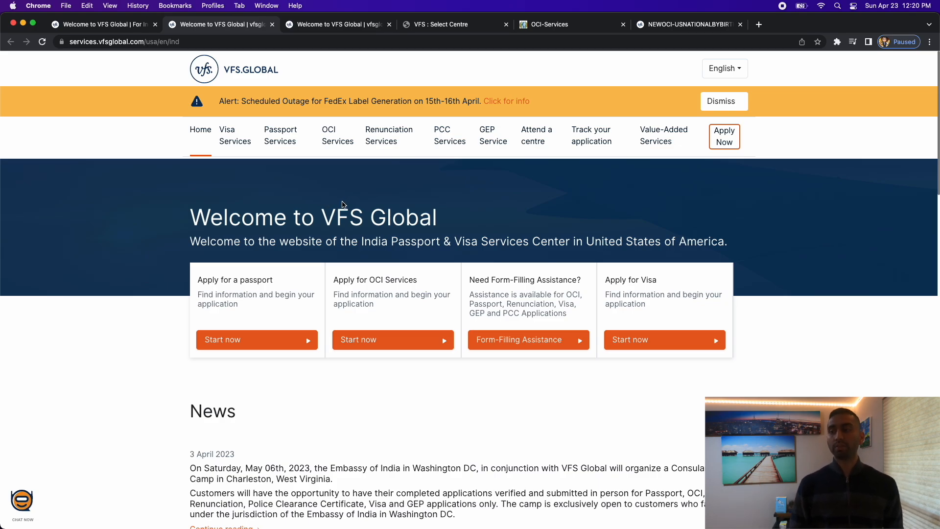
# Open Apply for OCI Services and read the consular camp note for Bedford, NH and Newington, CT.
pyautogui.scroll(-1, 389, 313)
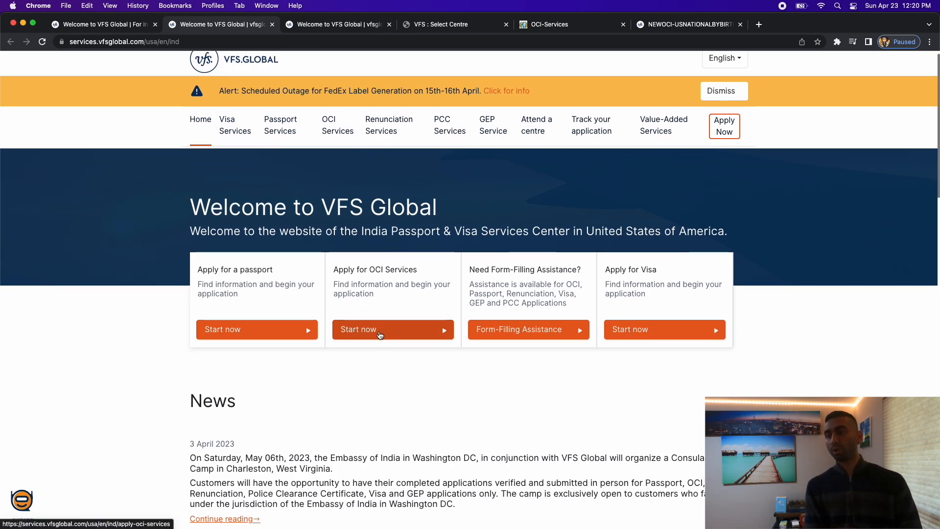
pyautogui.click(378, 332)
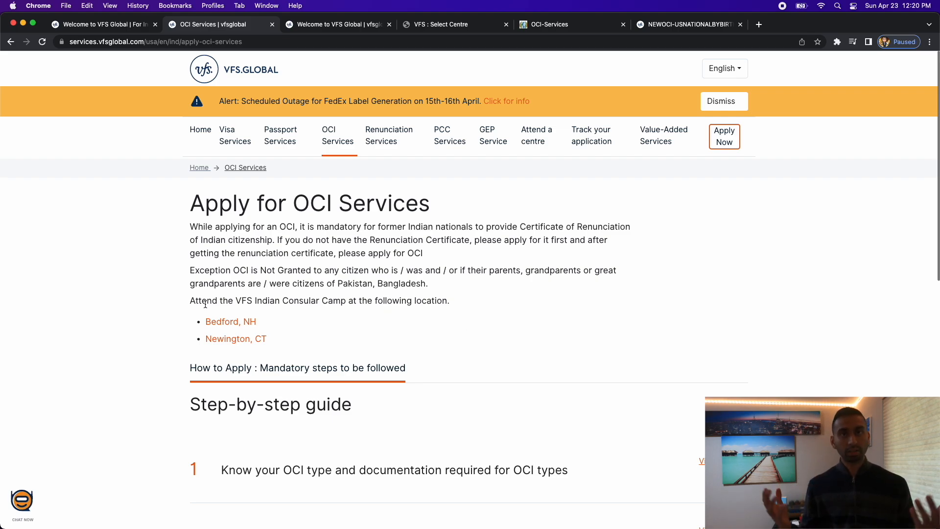
pyautogui.moveTo(189, 300); pyautogui.dragTo(291, 336)
pyautogui.click(298, 339)
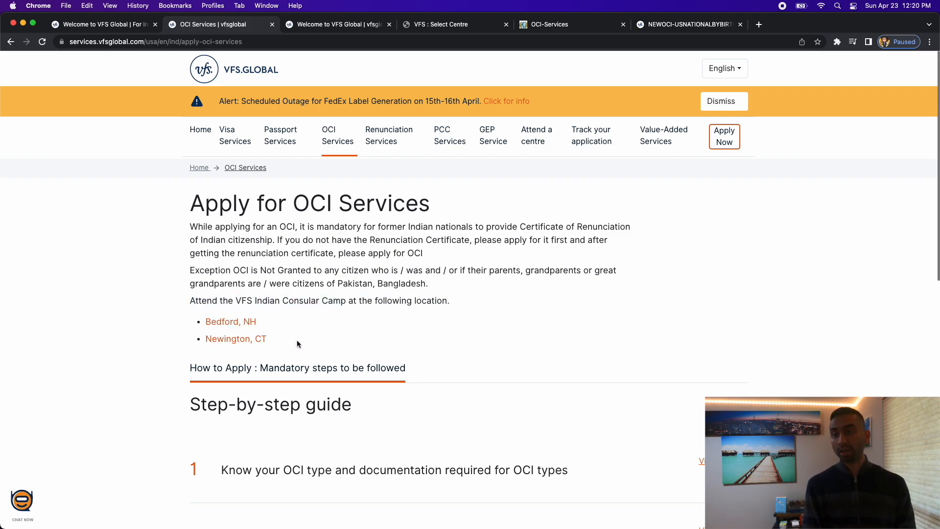
pyautogui.moveTo(236, 300); pyautogui.dragTo(352, 301)
pyautogui.click(341, 333)
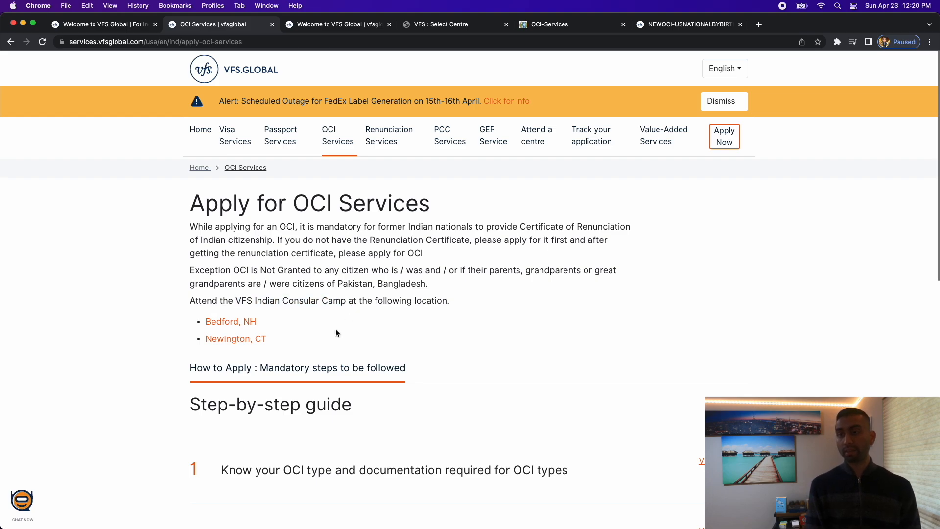
pyautogui.moveTo(282, 343); pyautogui.dragTo(202, 313)
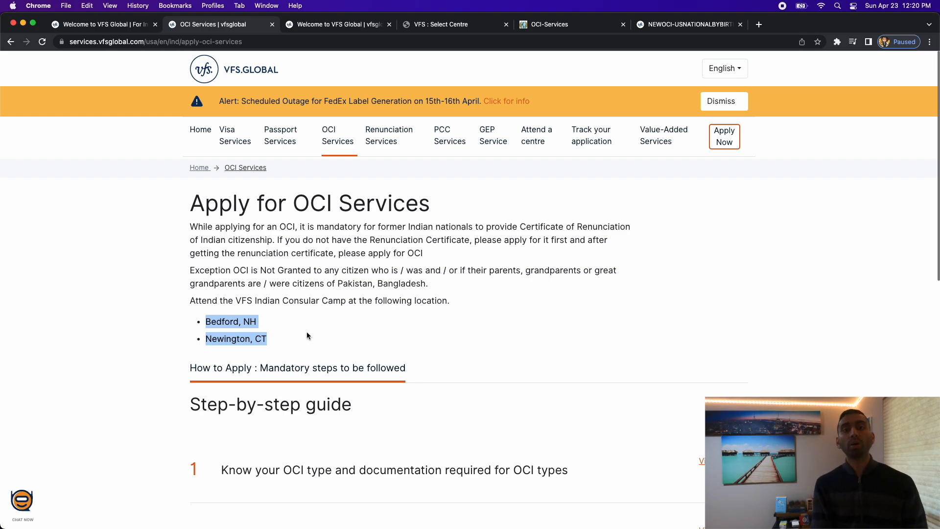
pyautogui.click(307, 334)
# Scroll to the step-by-step guide and expand step 1 on OCI types and documents.
pyautogui.scroll(-3, 360, 338)
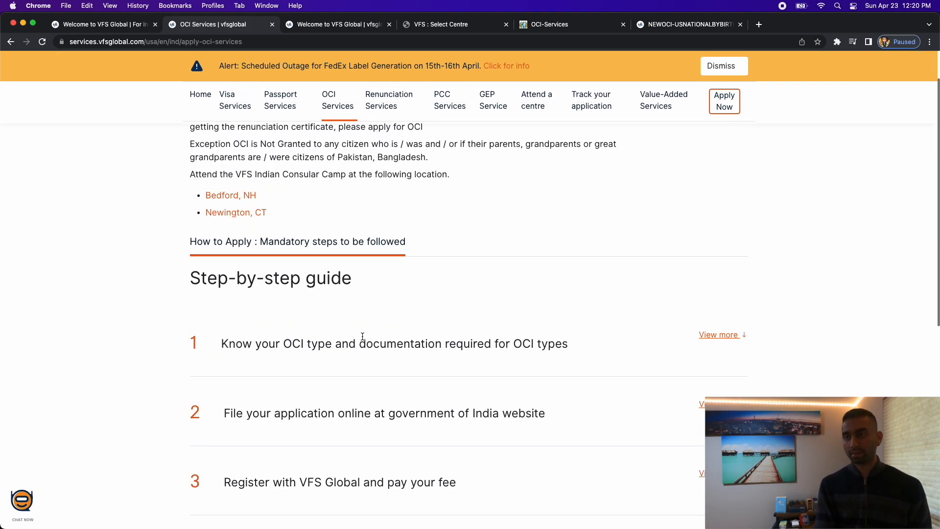
pyautogui.scroll(-2, 365, 331)
pyautogui.scroll(1, 365, 331)
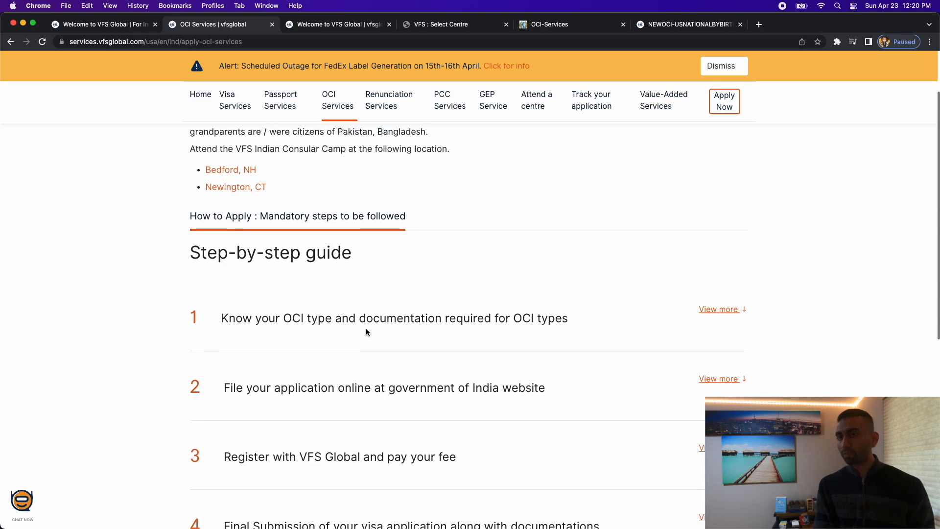
pyautogui.scroll(-3, 366, 331)
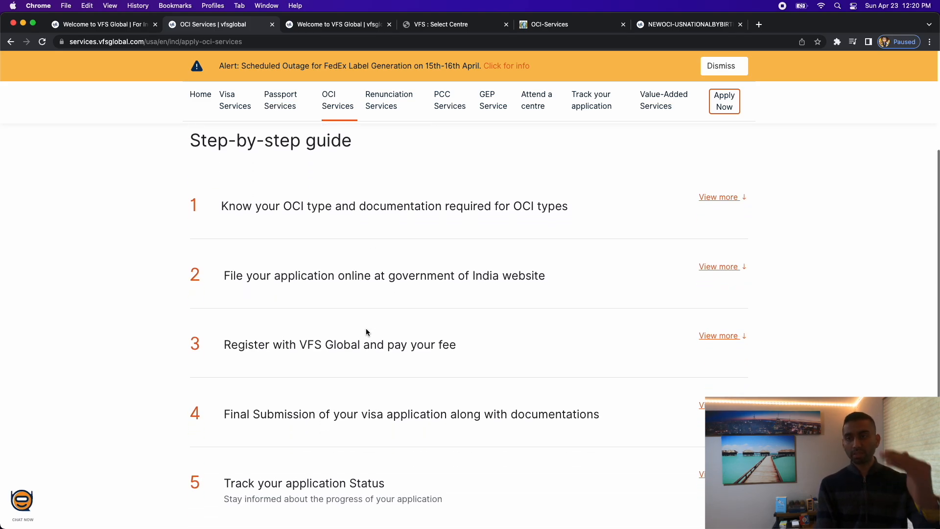
pyautogui.scroll(1, 367, 331)
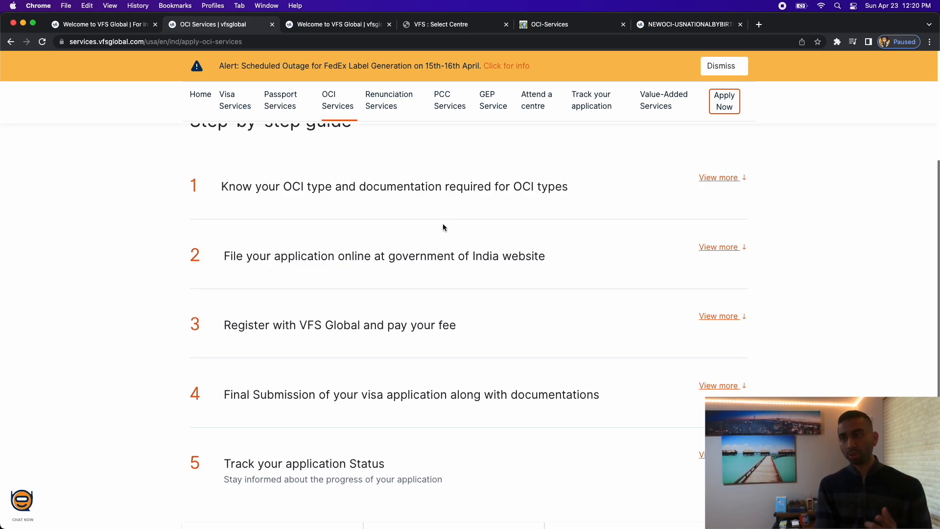
pyautogui.click(719, 178)
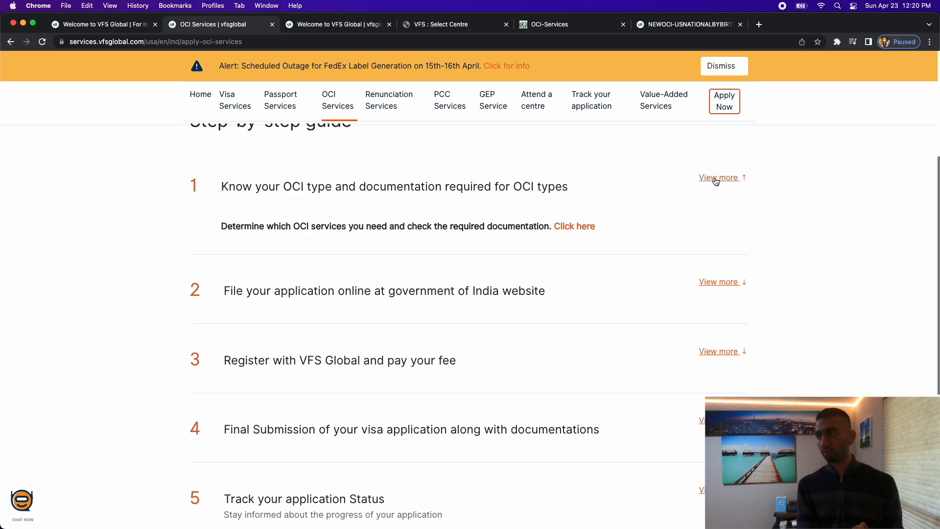
# Open the OCI information page and select New OCI Registration as the OCI type.
pyautogui.click(573, 226)
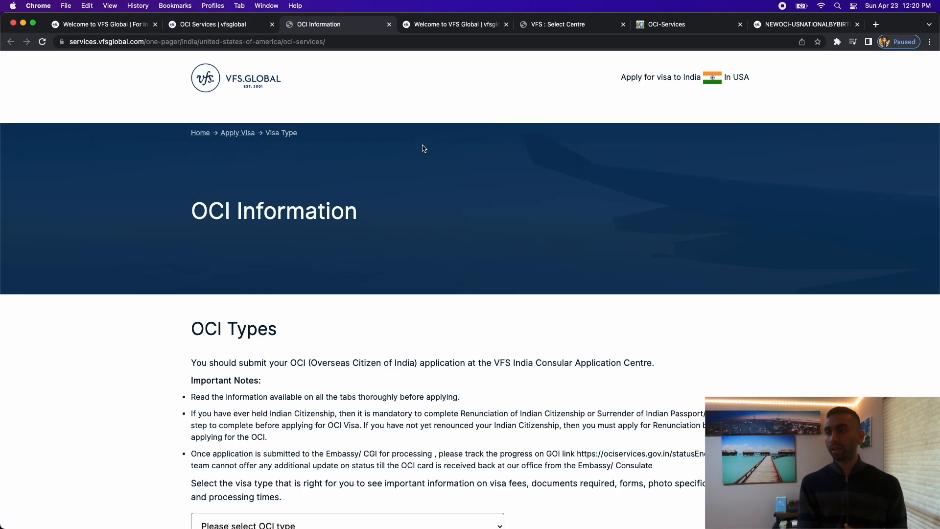
pyautogui.scroll(-3, 394, 257)
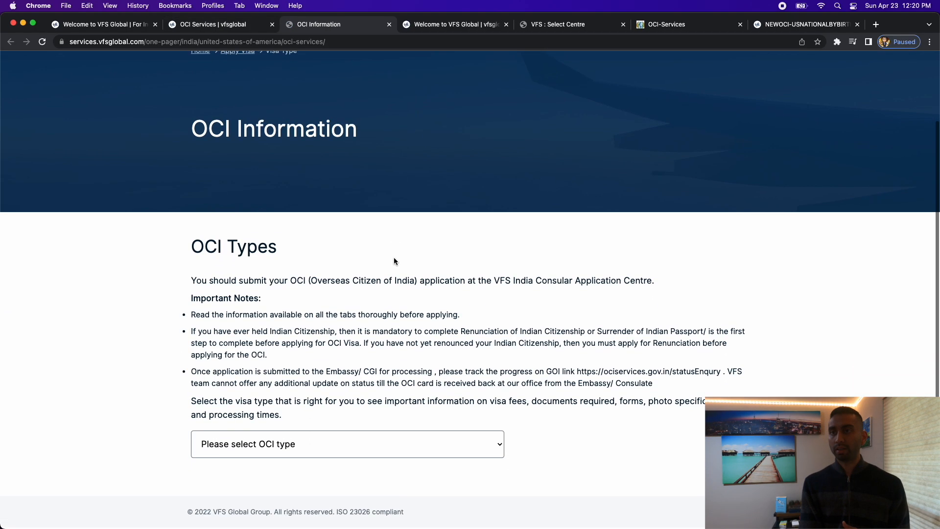
pyautogui.click(385, 448)
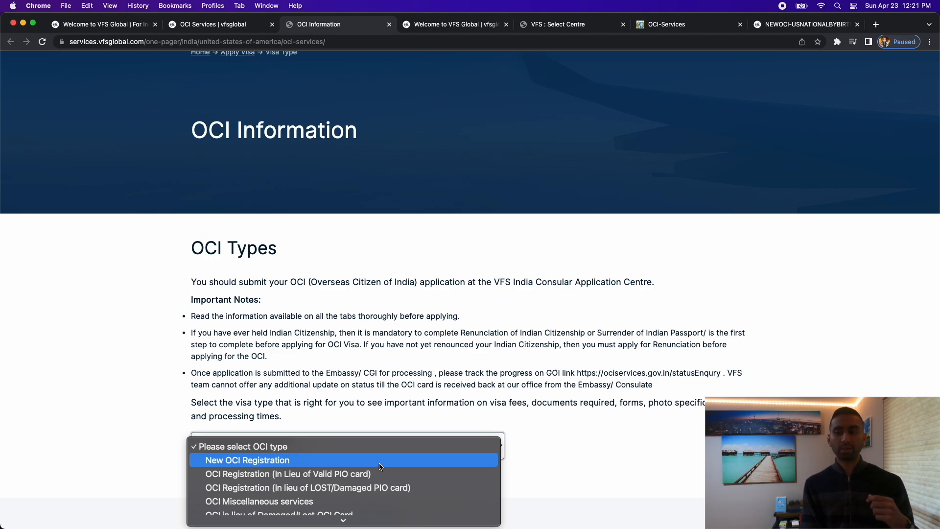
pyautogui.click(381, 464)
# Read the eligibility answers, then show the OCI Fees & Documents Required tab ($275, $3 ICWF, $15.90).
pyautogui.scroll(-3, 445, 457)
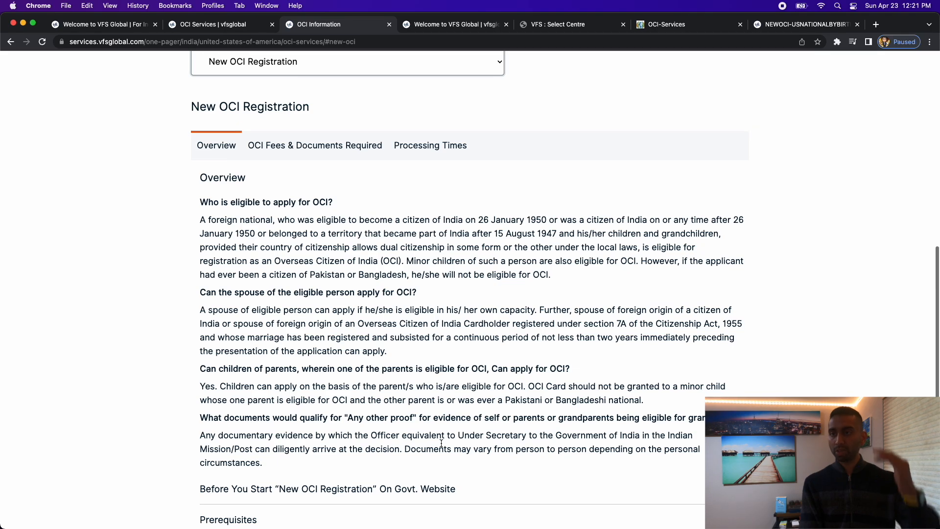
pyautogui.scroll(-2, 441, 445)
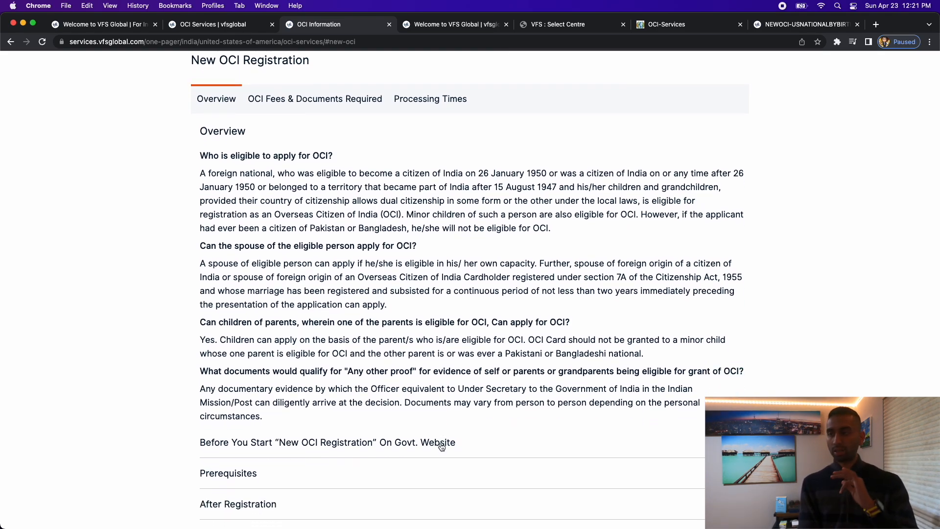
pyautogui.moveTo(318, 353); pyautogui.dragTo(368, 353)
pyautogui.click(446, 356)
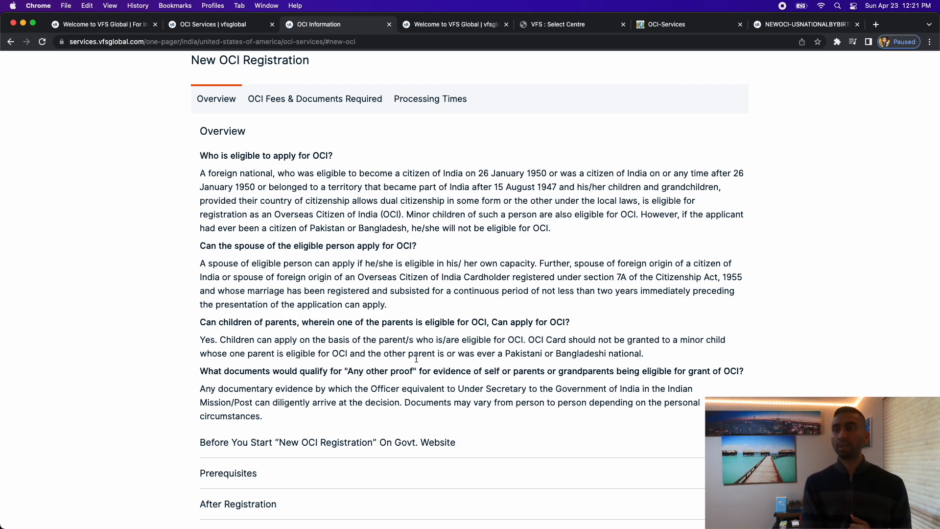
pyautogui.click(296, 113)
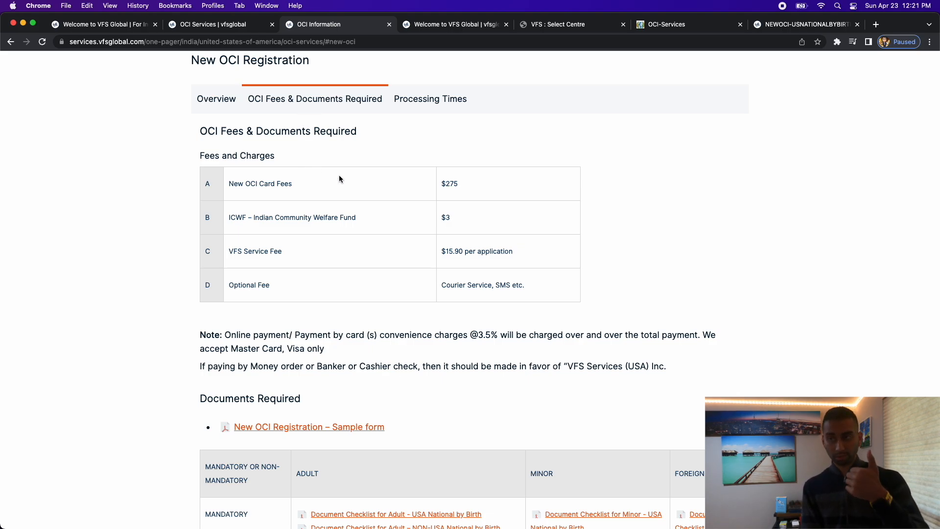
pyautogui.moveTo(442, 184); pyautogui.dragTo(467, 187)
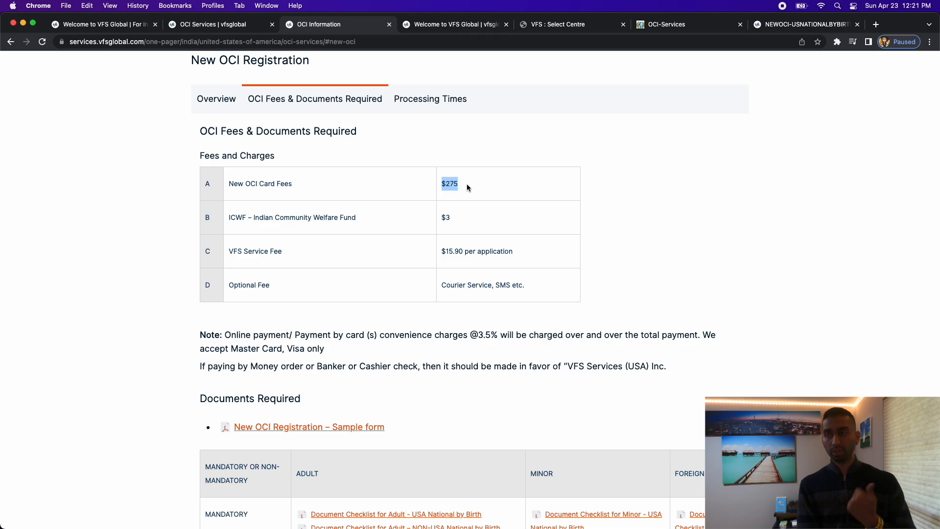
pyautogui.moveTo(441, 217); pyautogui.dragTo(467, 221)
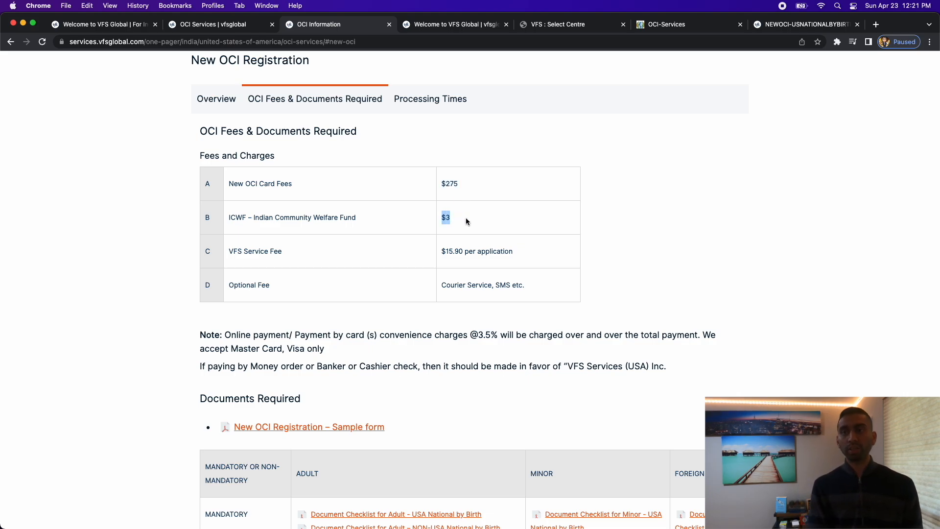
pyautogui.scroll(1, 461, 230)
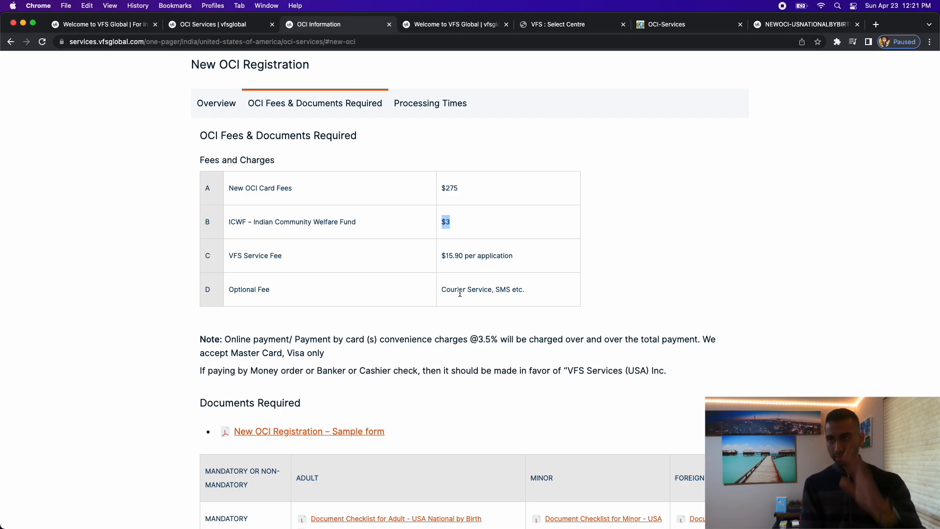
pyautogui.scroll(-3, 459, 292)
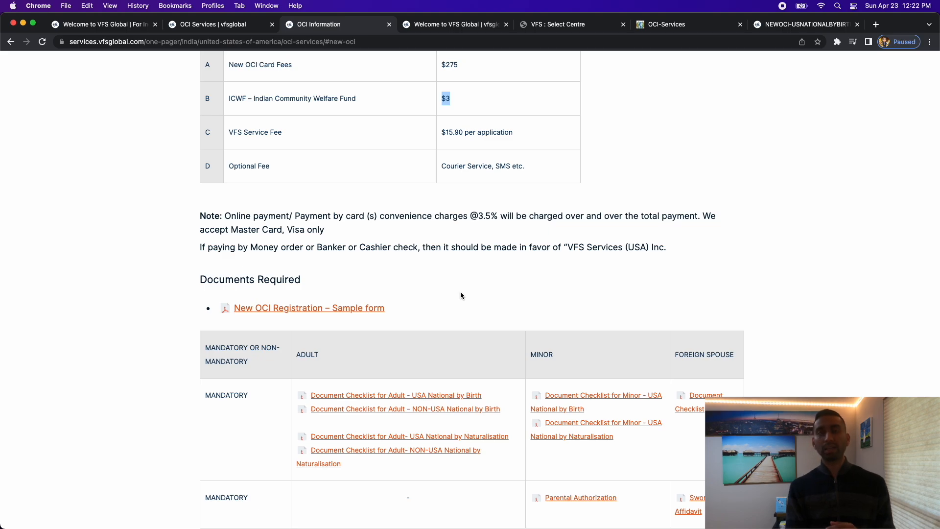
pyautogui.scroll(3, 460, 294)
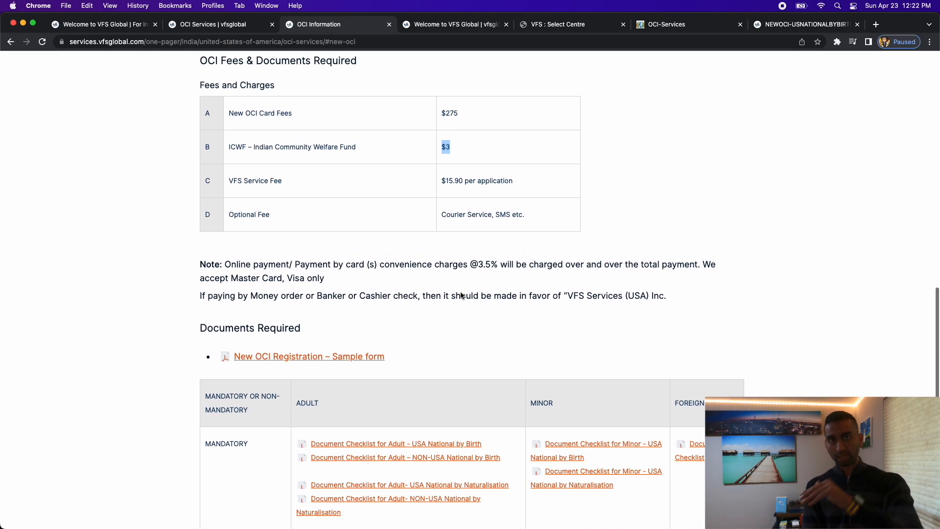
pyautogui.scroll(2, 460, 294)
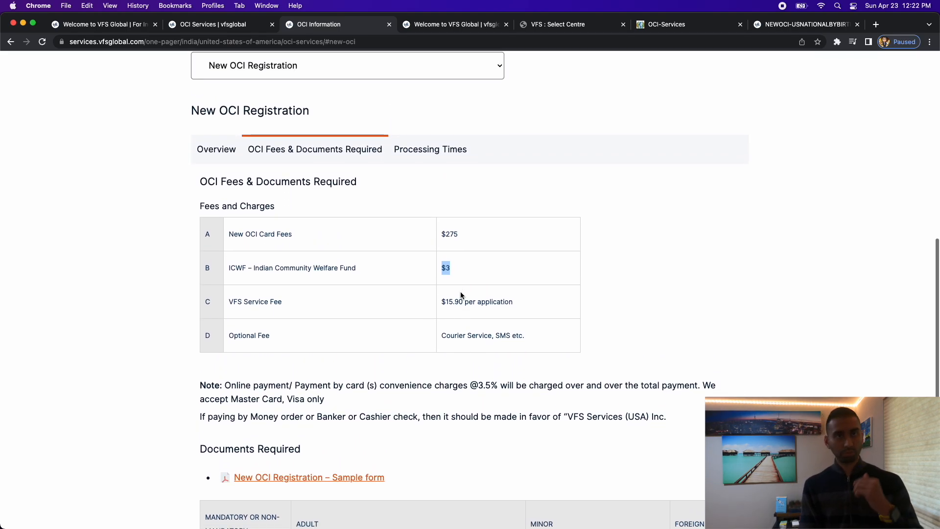
# Show the New OCI Registration processing times and read the processing time statement.
pyautogui.click(424, 160)
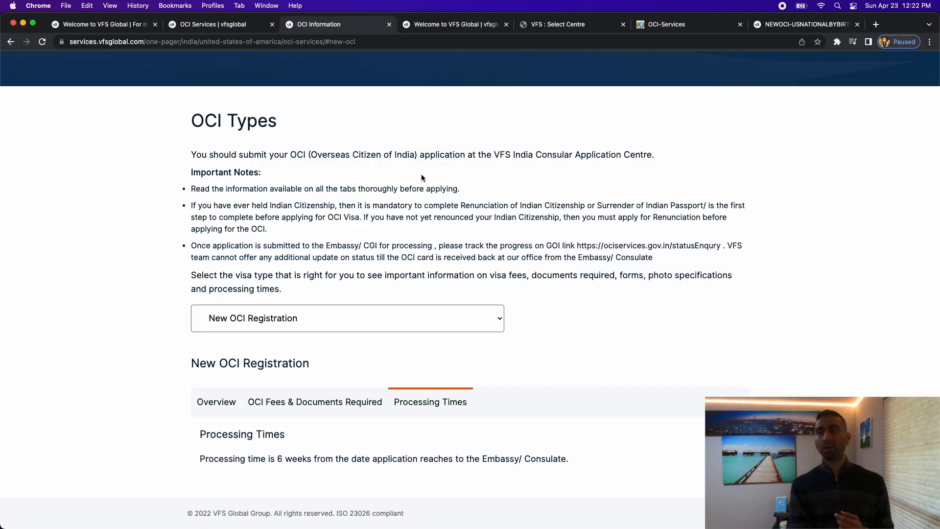
pyautogui.scroll(1, 416, 221)
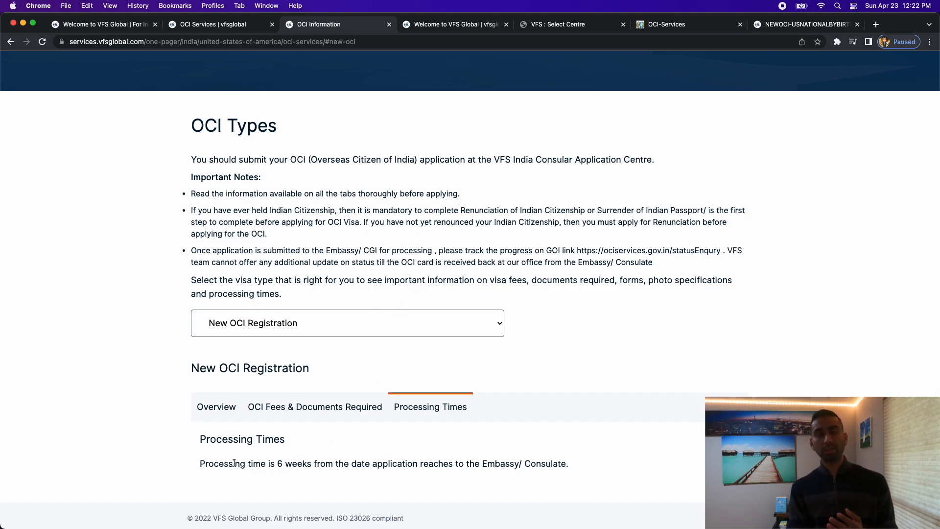
pyautogui.moveTo(225, 464); pyautogui.dragTo(199, 433)
pyautogui.click(577, 471)
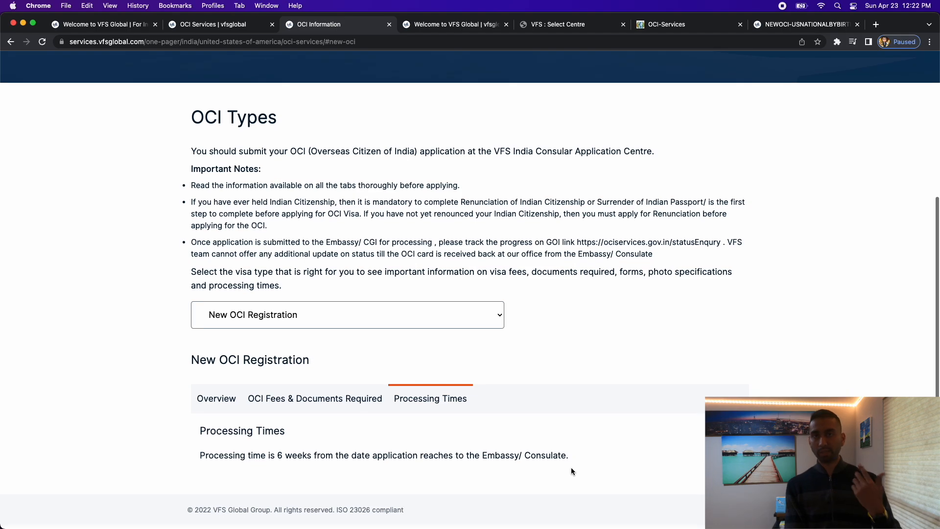
# Glance at the VFS Global homepage tab, then return to the OCI Information page.
pyautogui.scroll(2, 496, 448)
pyautogui.scroll(5, 495, 452)
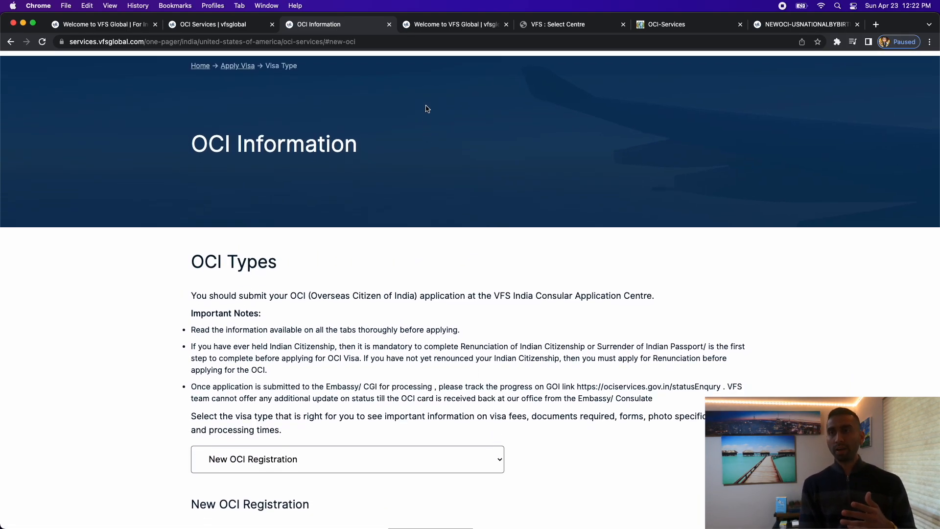
pyautogui.click(434, 27)
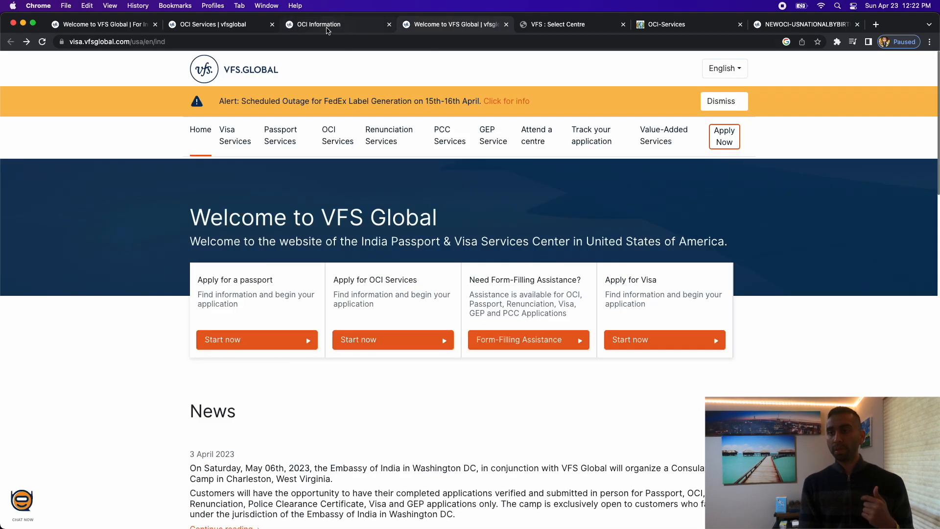
pyautogui.click(325, 23)
pyautogui.scroll(-5, 326, 183)
pyautogui.scroll(1, 325, 183)
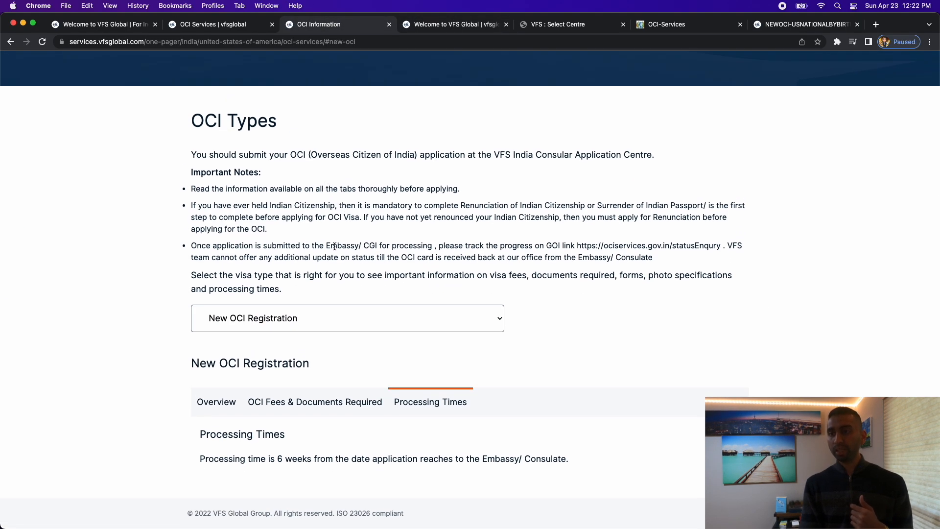
# Show the New OCI Registration overview and expand, read, then collapse 'Before You Start'.
pyautogui.click(221, 411)
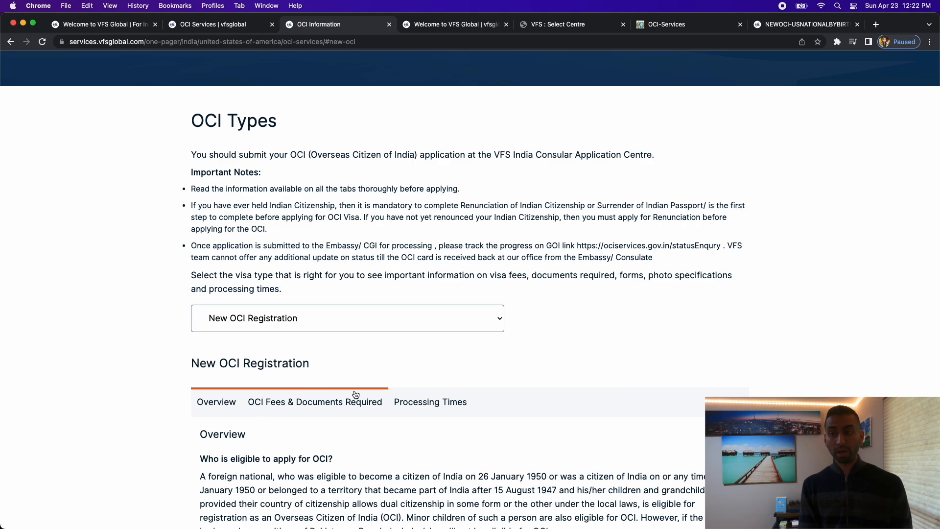
pyautogui.scroll(-4, 355, 392)
pyautogui.scroll(-10, 355, 391)
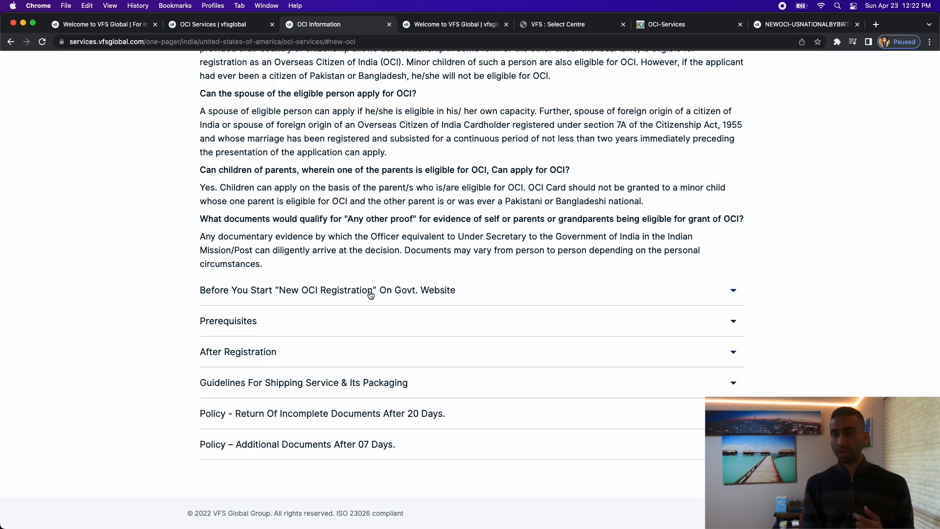
pyautogui.click(370, 293)
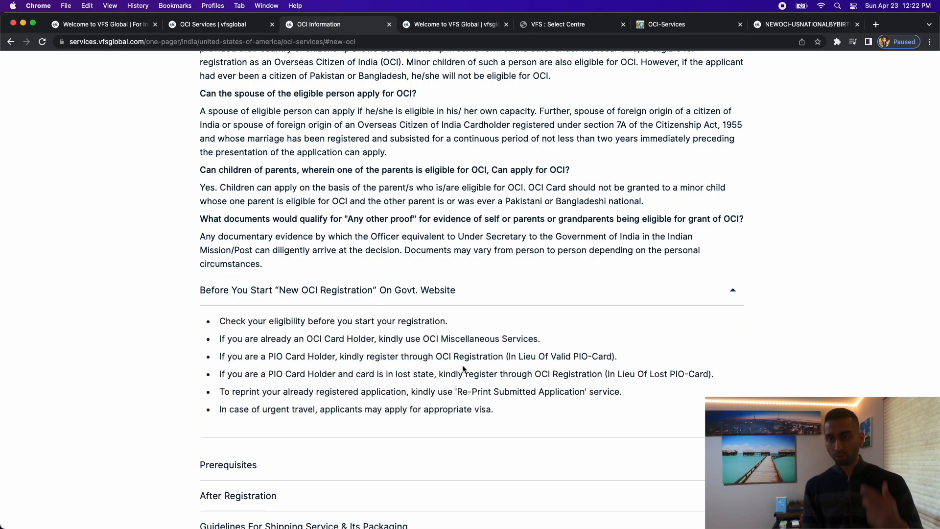
pyautogui.scroll(-1, 463, 368)
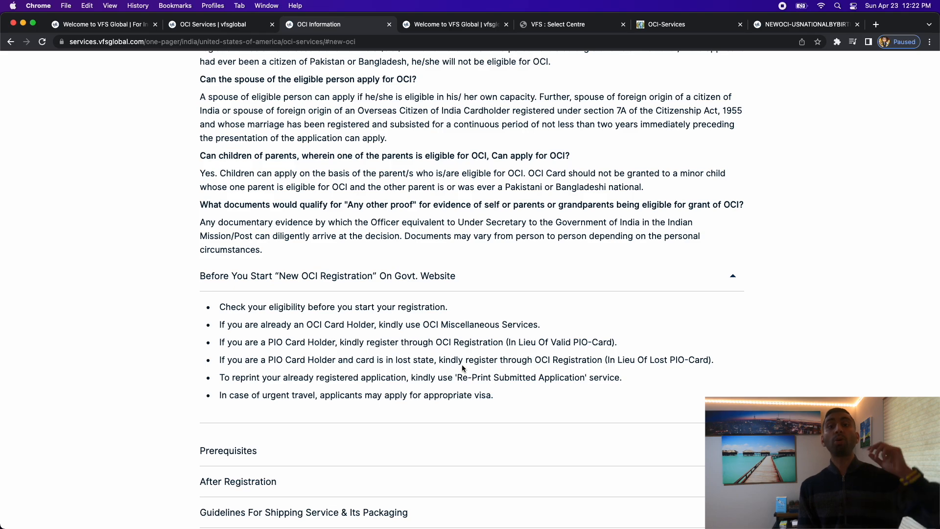
pyautogui.scroll(-1, 455, 364)
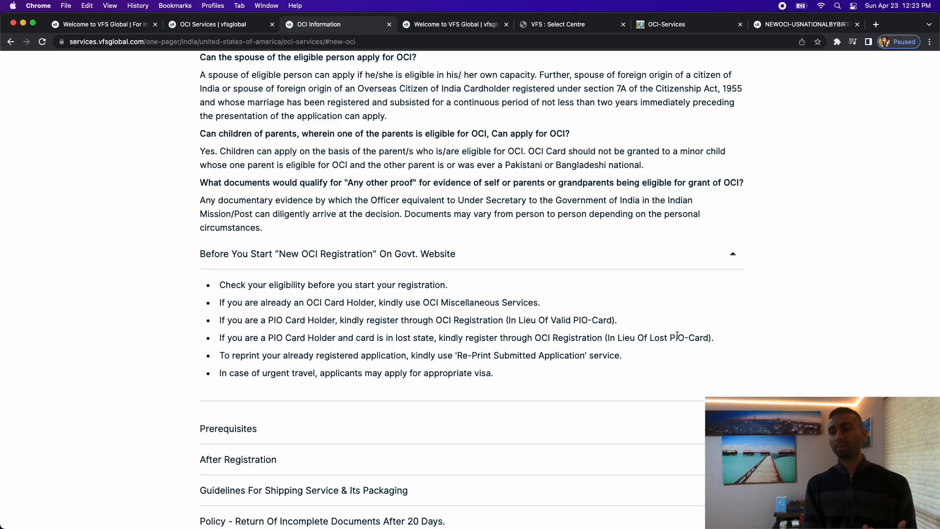
pyautogui.click(717, 254)
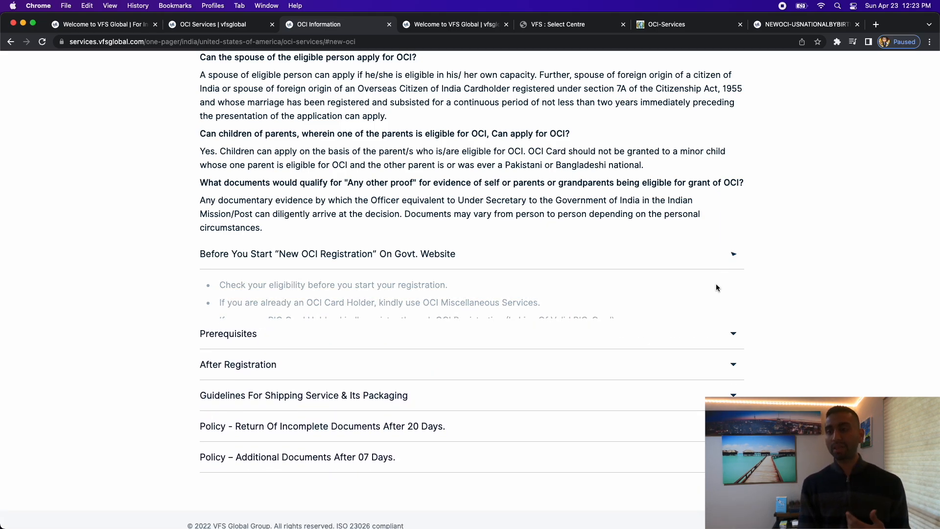
# Expand Prerequisites and review the 500kb photo/signature limits, signature dimensions and 1000kb PDF rules.
pyautogui.click(568, 327)
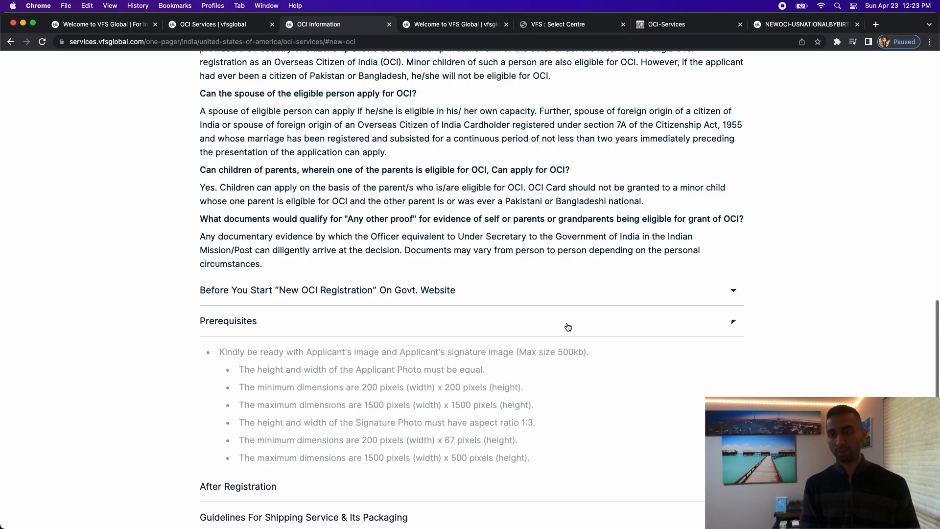
pyautogui.scroll(-2, 568, 327)
pyautogui.scroll(-2, 612, 341)
pyautogui.scroll(-1, 612, 343)
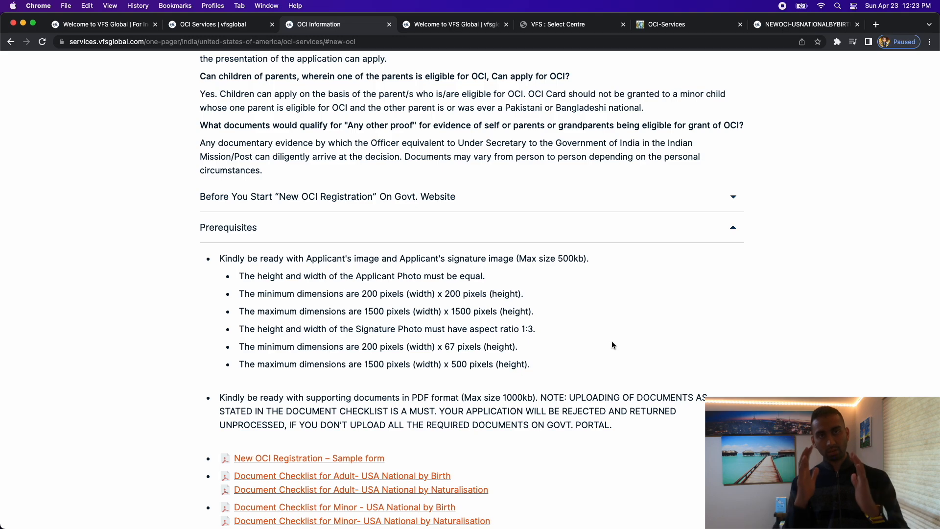
pyautogui.scroll(-1, 525, 259)
pyautogui.moveTo(219, 255); pyautogui.dragTo(564, 264)
pyautogui.click(566, 262)
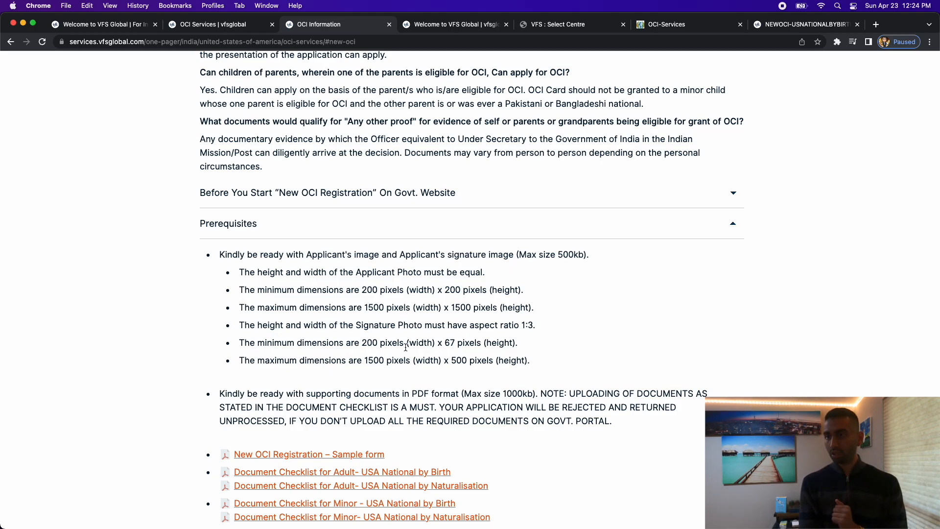
pyautogui.moveTo(359, 344); pyautogui.dragTo(530, 345)
pyautogui.click(531, 345)
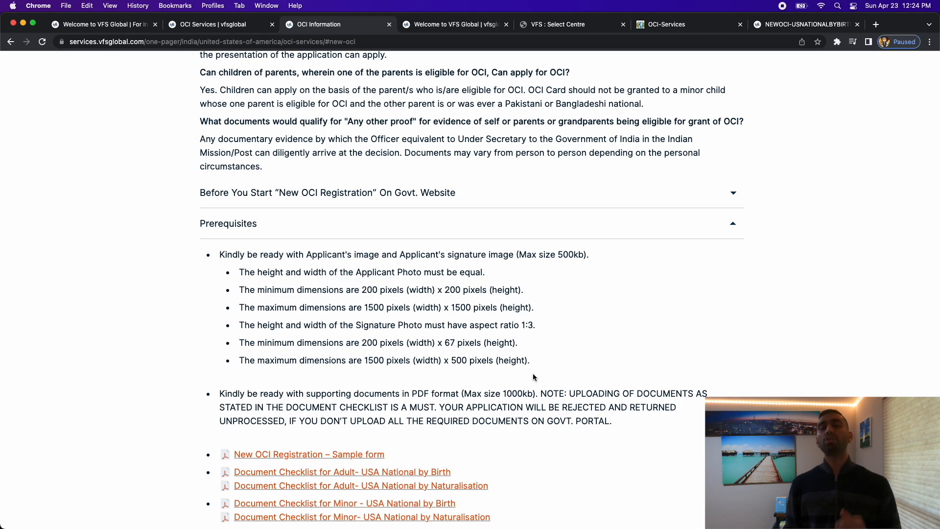
pyautogui.scroll(-4, 534, 377)
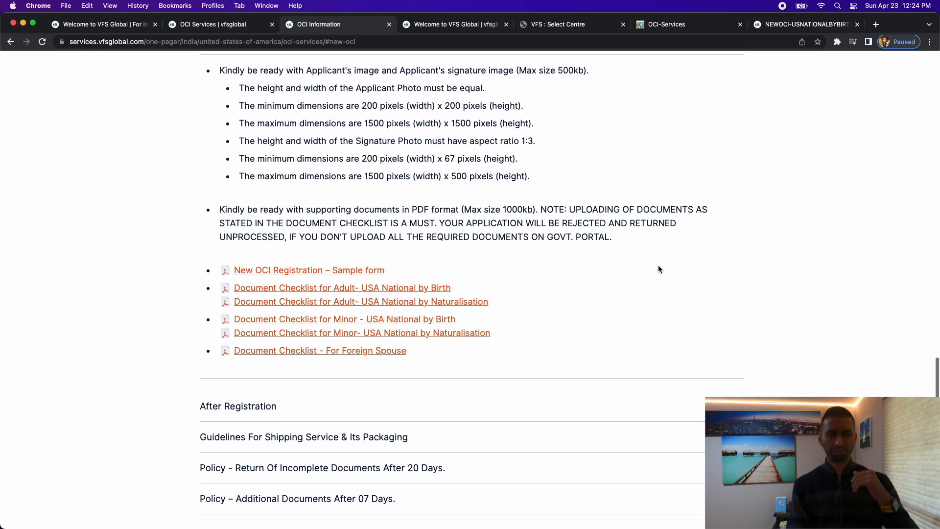
pyautogui.scroll(2, 651, 196)
# Collapse Prerequisites, expand and collapse the After Registration notes, then return to the page top.
pyautogui.click(619, 89)
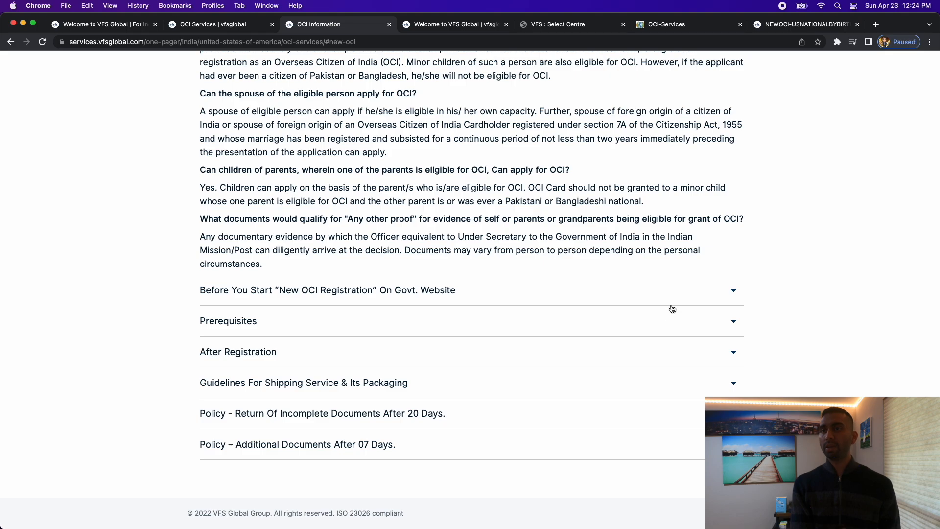
pyautogui.click(648, 351)
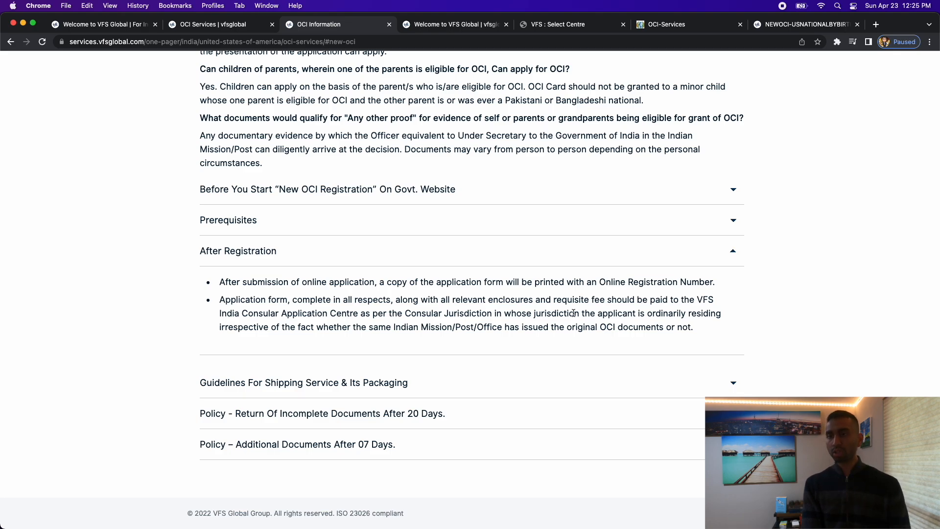
pyautogui.click(546, 264)
pyautogui.scroll(7, 556, 331)
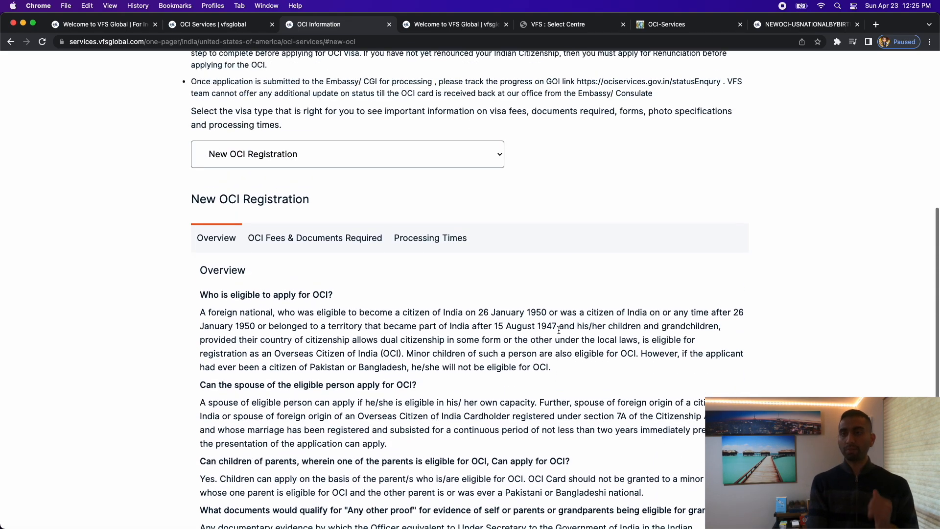
pyautogui.scroll(5, 558, 330)
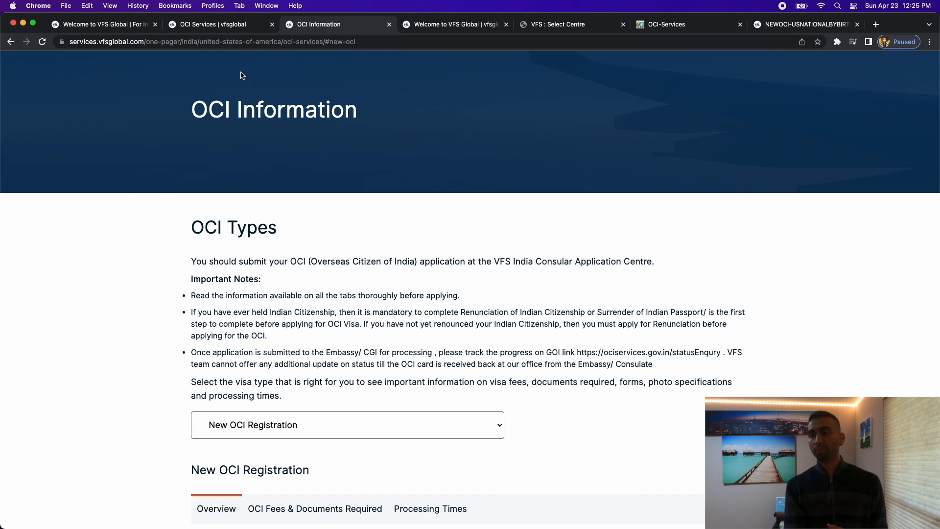
# On the OCI Services guide, expand step 2 on filing online, then return to the homepage tab.
pyautogui.click(225, 24)
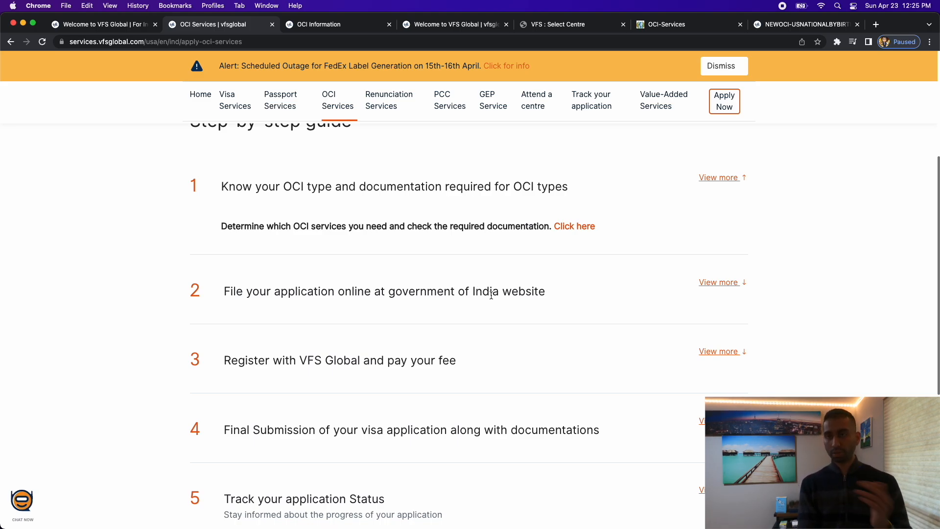
pyautogui.click(727, 288)
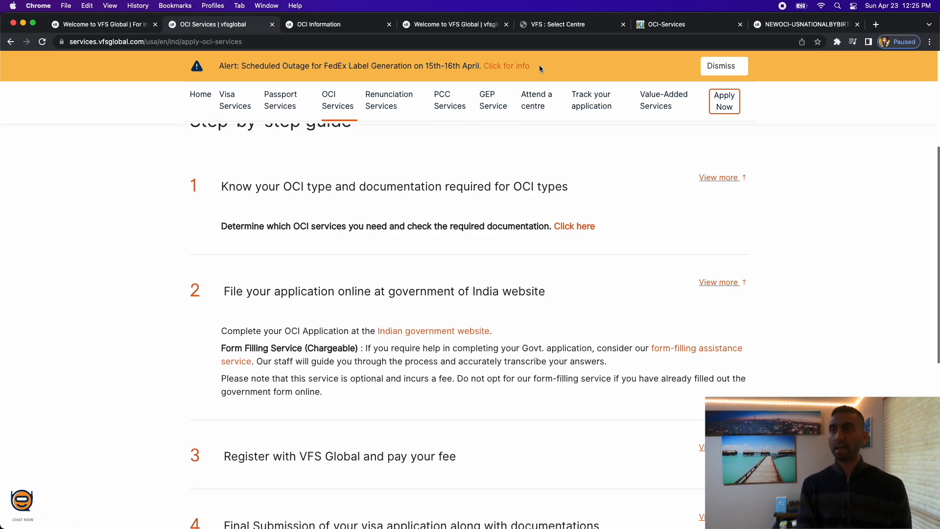
pyautogui.click(534, 25)
pyautogui.click(455, 25)
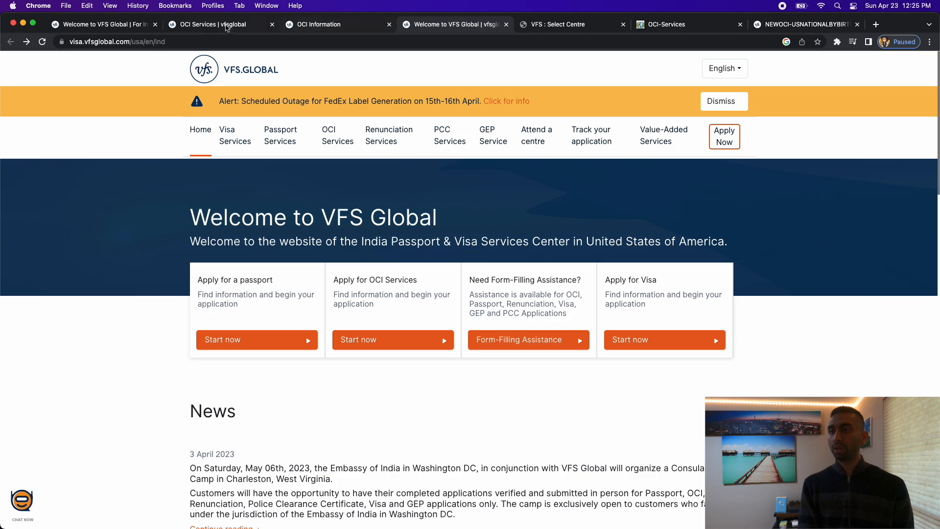
# On the OCI portal, expand and collapse the Prerequisites and After Registration sections for new registration.
pyautogui.click(707, 26)
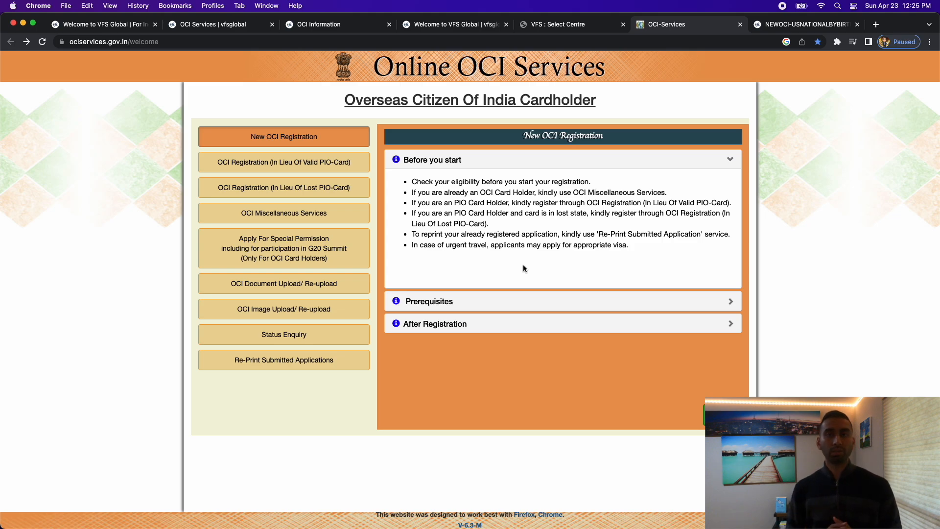
pyautogui.click(550, 301)
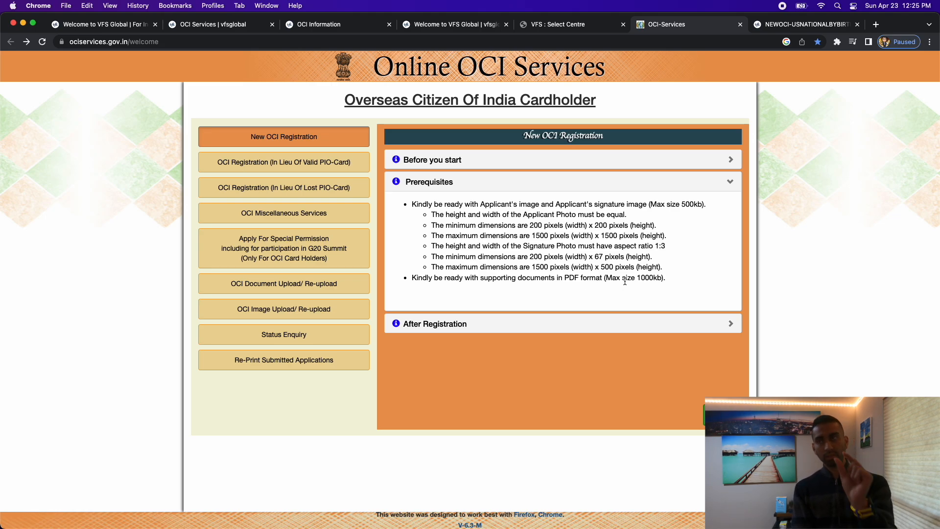
pyautogui.click(730, 184)
pyautogui.click(647, 211)
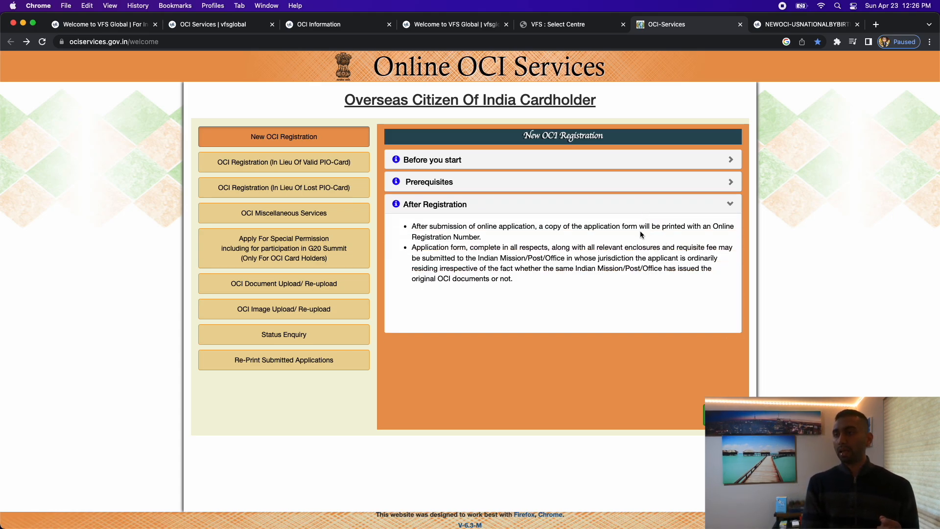
pyautogui.click(635, 209)
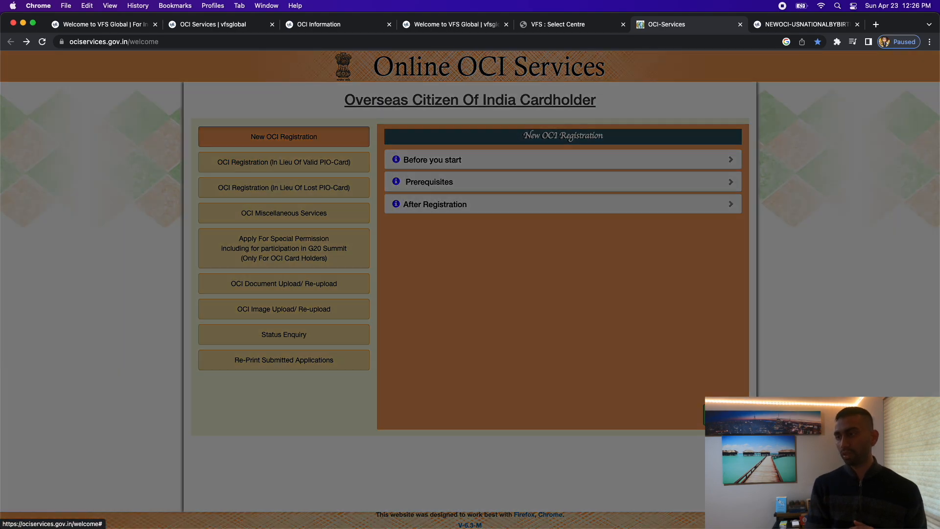
# Scroll through the filing instructions, tick 'I have read the instructions' and accept.
pyautogui.scroll(-5, 462, 287)
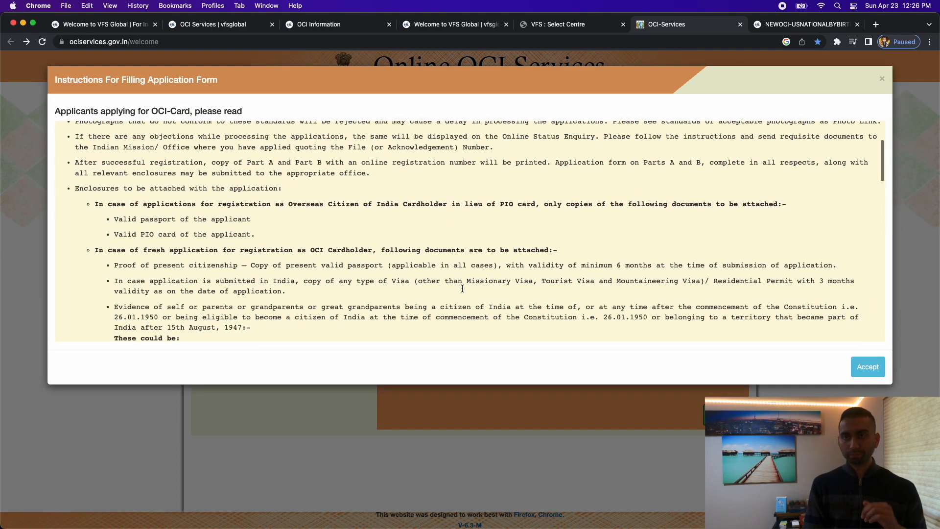
pyautogui.scroll(-10, 462, 288)
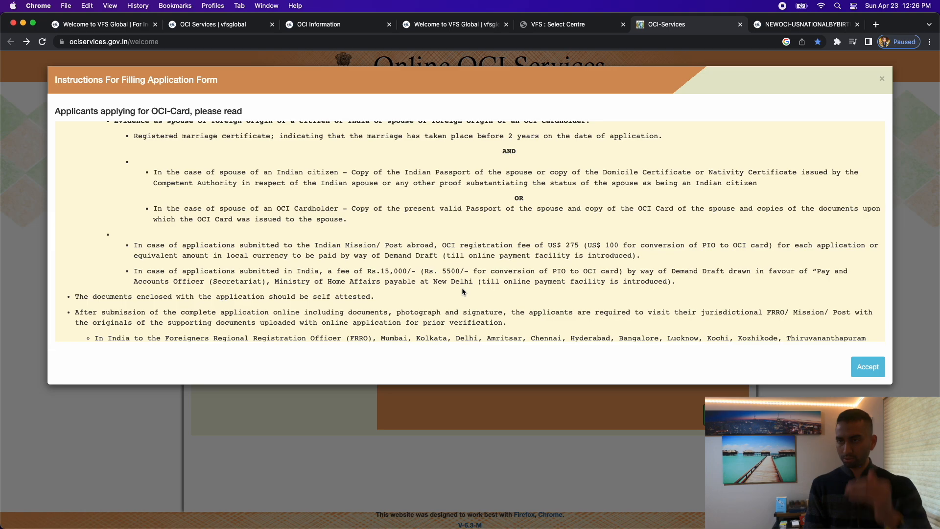
pyautogui.scroll(-3, 462, 292)
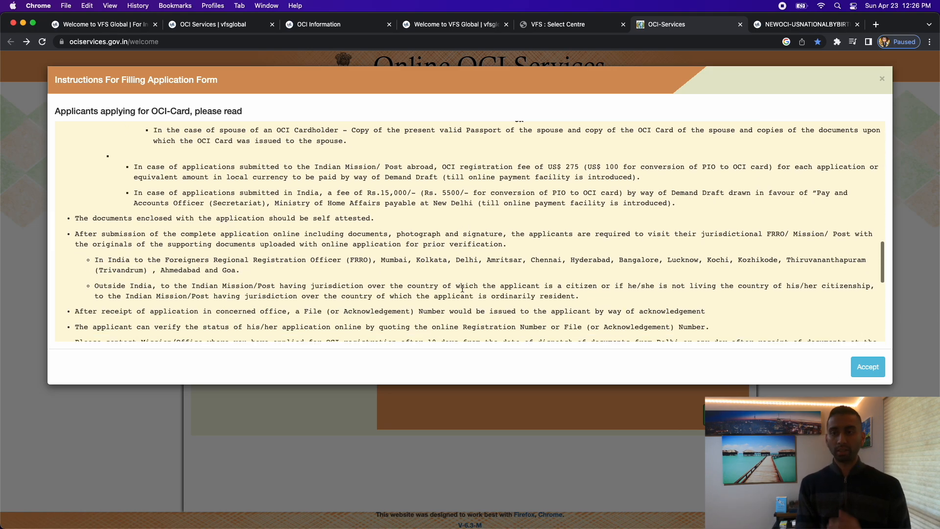
pyautogui.scroll(-8, 462, 288)
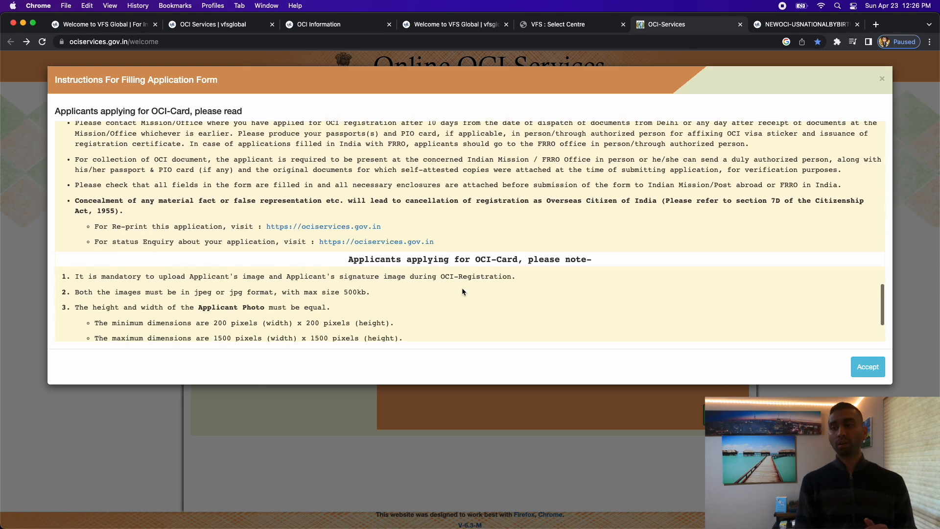
pyautogui.scroll(-3, 462, 292)
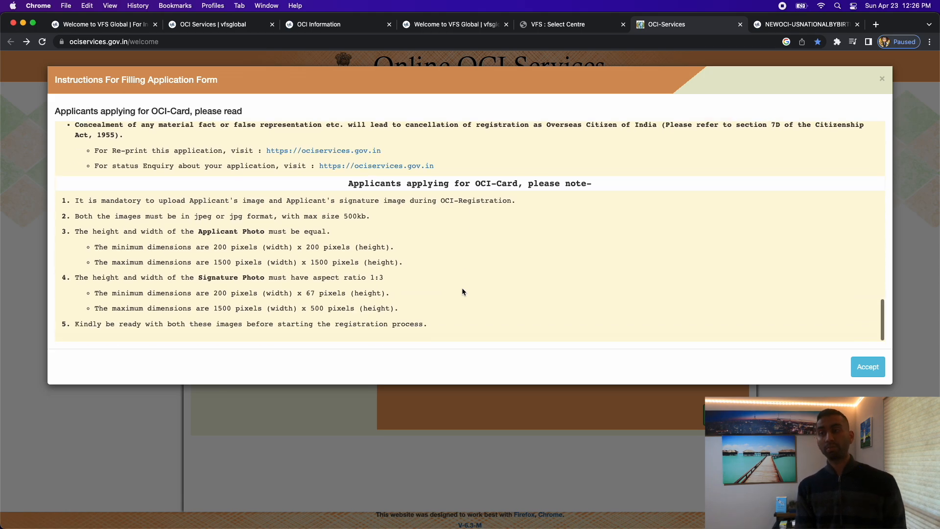
pyautogui.click(862, 371)
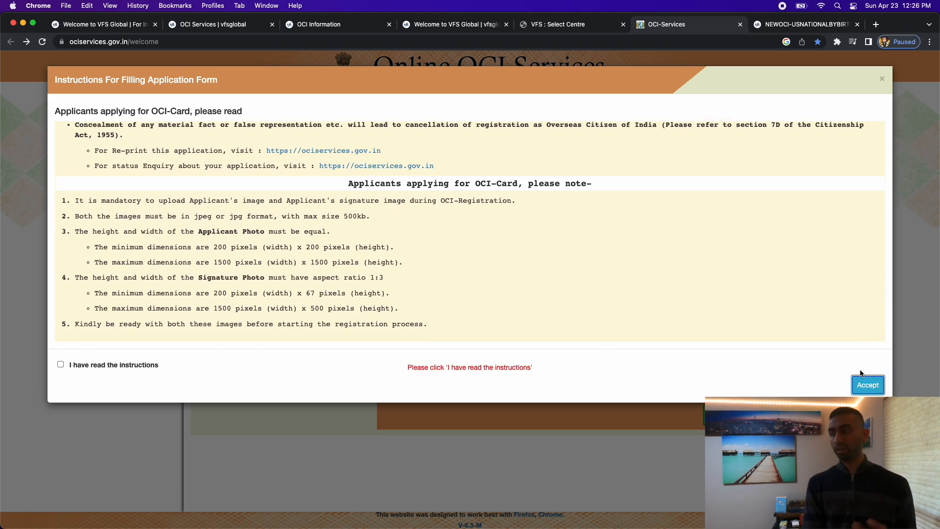
pyautogui.click(120, 368)
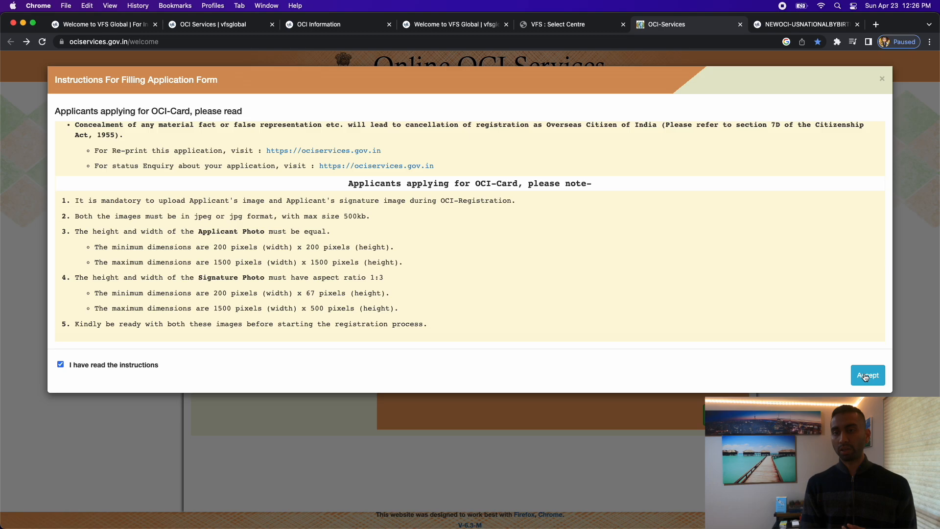
pyautogui.click(867, 385)
# Enter the captcha text, then enter the refreshed captcha after 'Wrong Answer'.
pyautogui.click(431, 283)
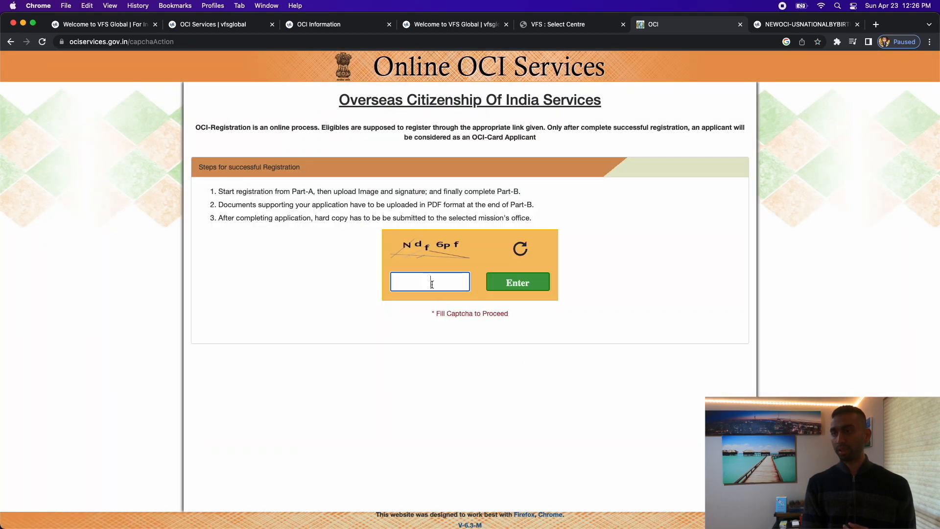
pyautogui.write('N')
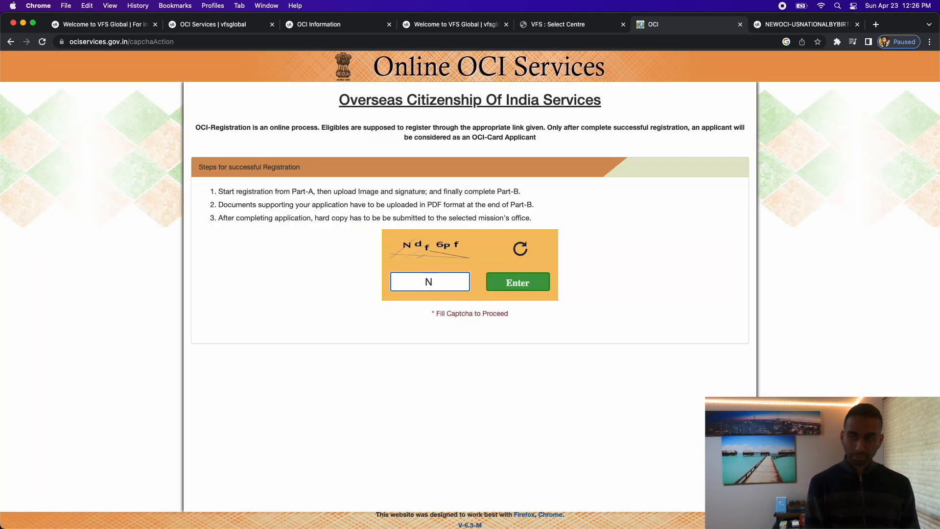
pyautogui.write('df6pf')
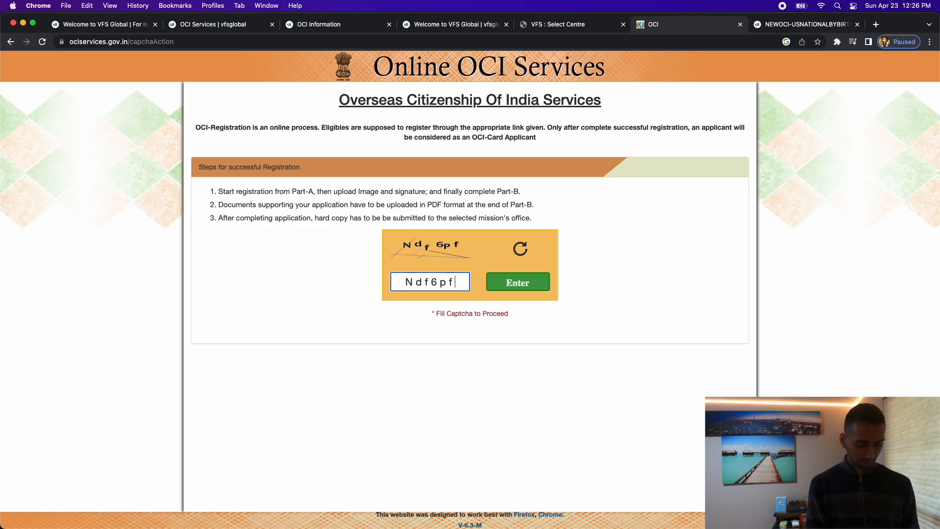
pyautogui.click(517, 282)
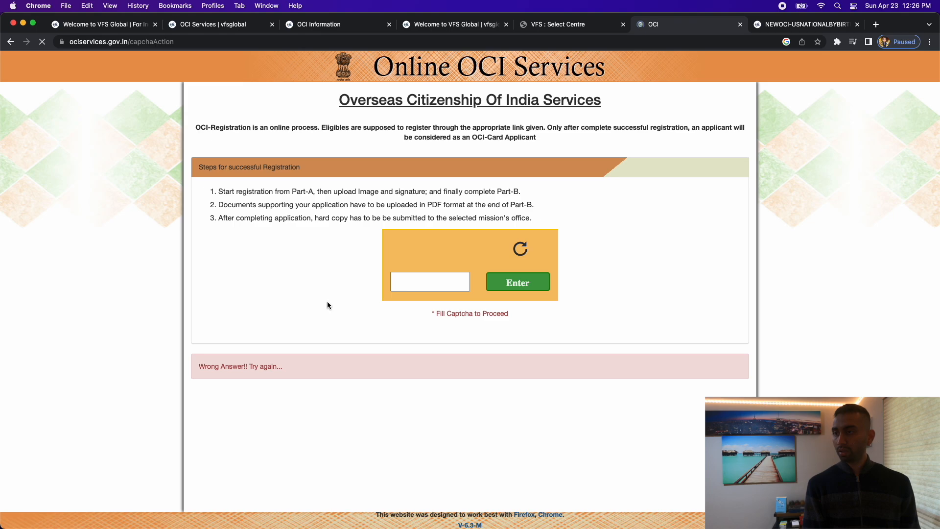
pyautogui.click(415, 280)
pyautogui.write('337')
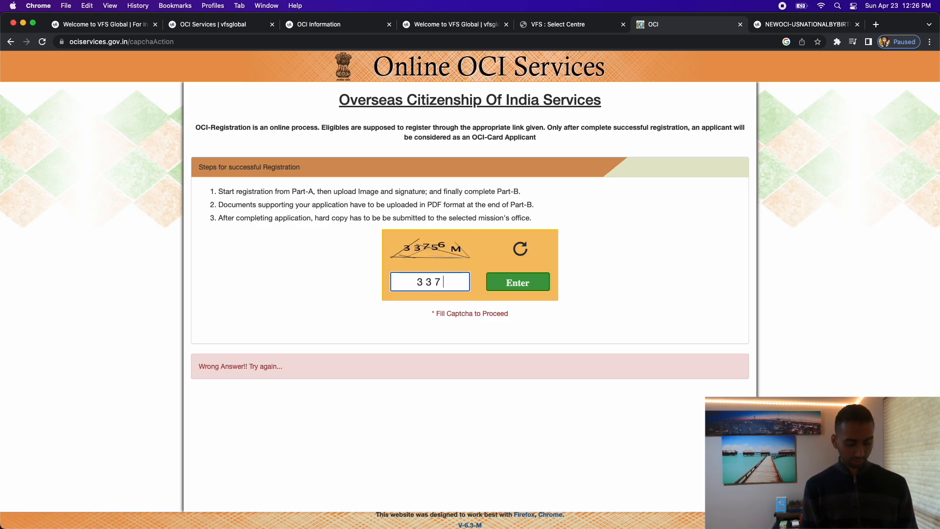
pyautogui.write('56')
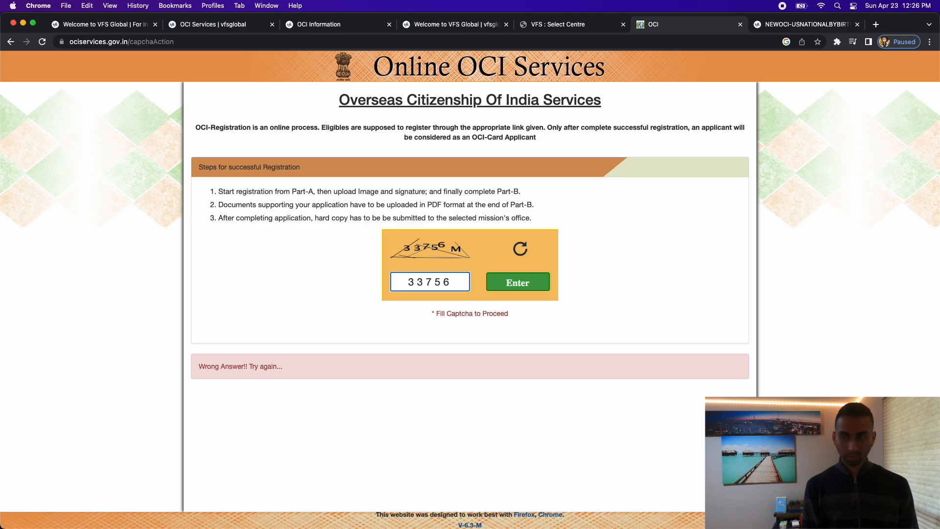
pyautogui.write('M')
pyautogui.click(539, 285)
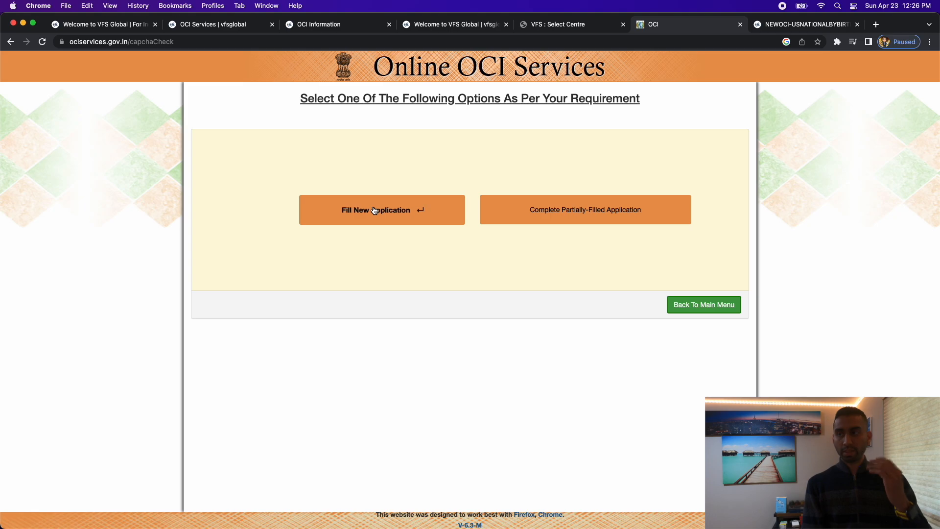
# Choose 'Fill New Application' to bring up a blank OCI Registration Form window.
pyautogui.click(374, 210)
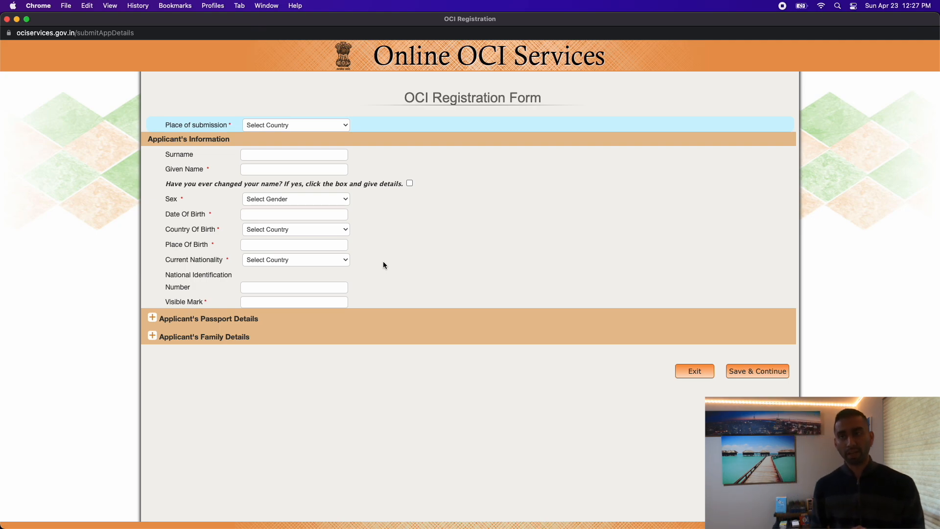
# Choose USA as place of submission and WASHINGTON DC as the mission.
pyautogui.click(308, 128)
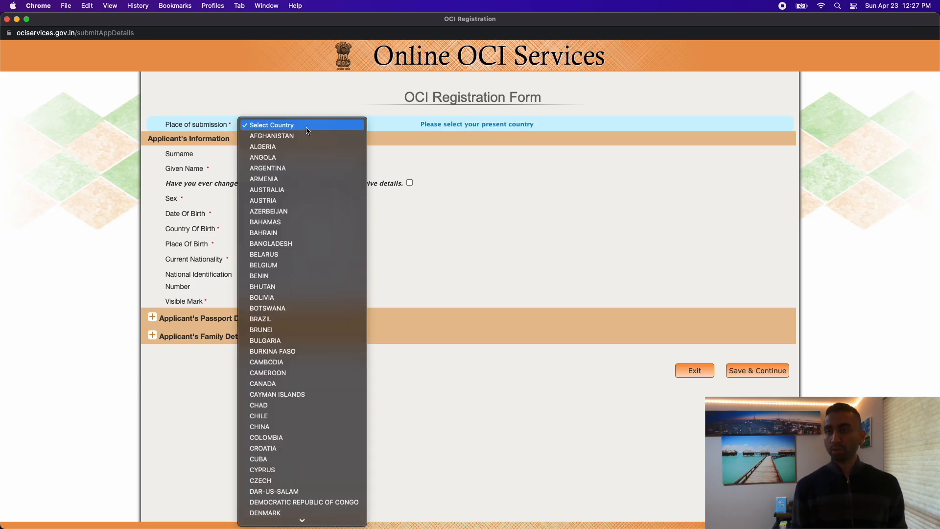
pyautogui.press('u')
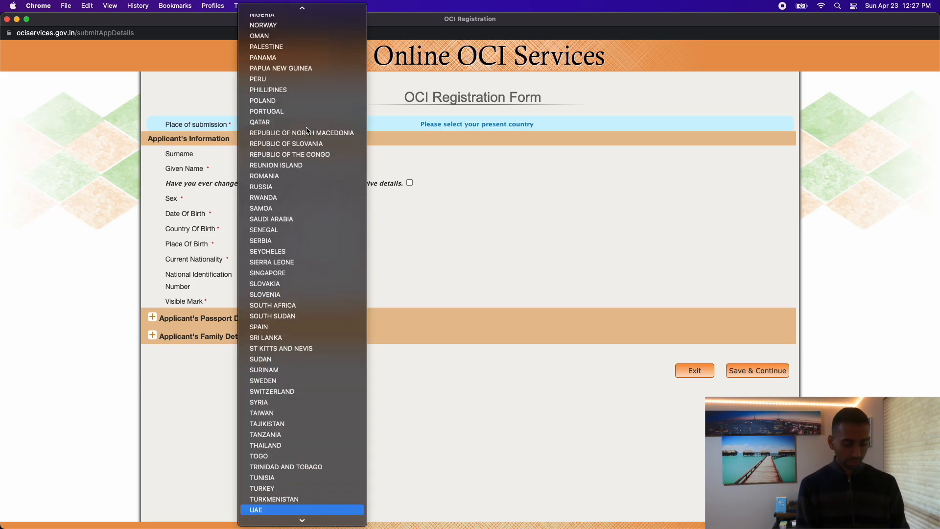
pyautogui.press('Down')
pyautogui.press('Down')
pyautogui.press('Down')
pyautogui.press('Down')
pyautogui.press('Down')
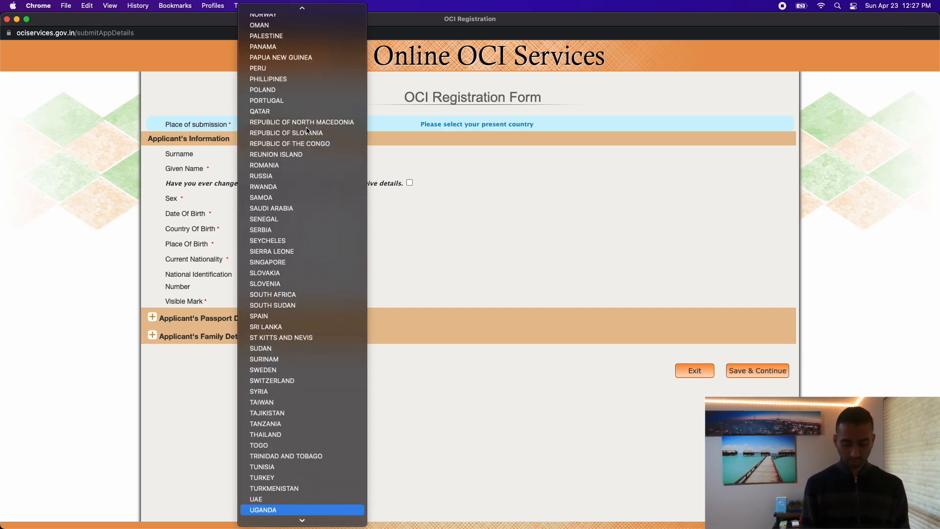
pyautogui.press('Return')
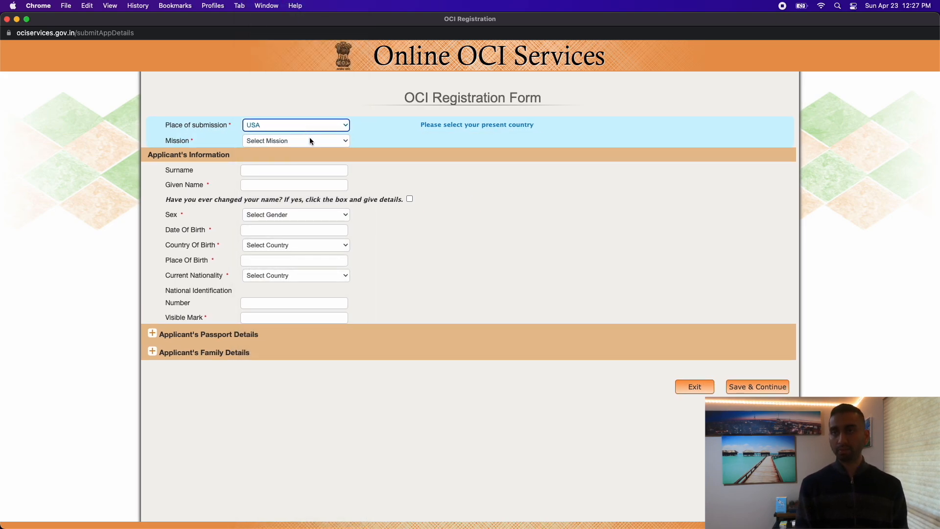
pyautogui.click(310, 141)
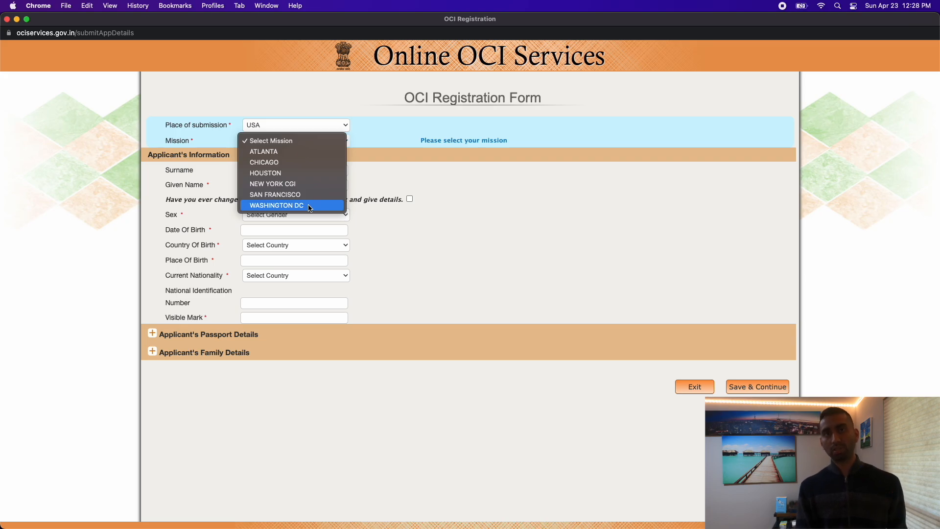
pyautogui.click(310, 207)
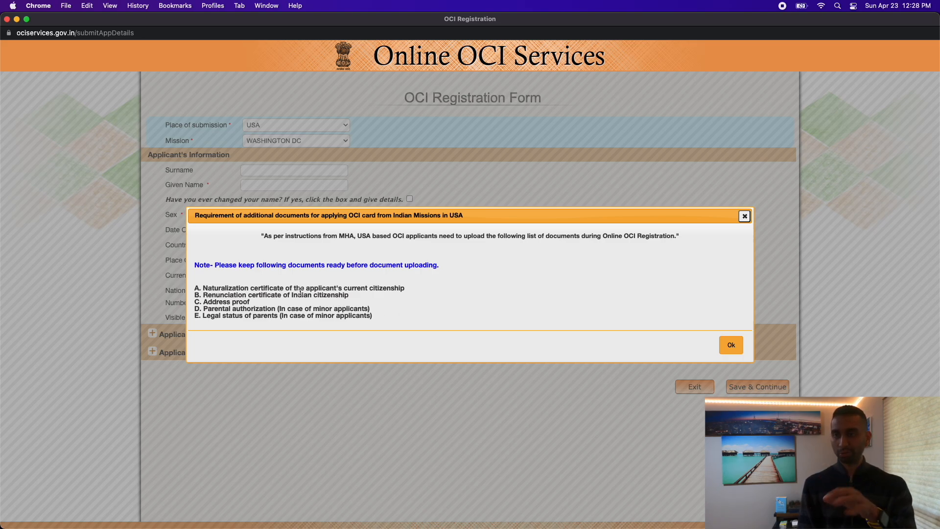
# Review the naturalization, minor-applicant and parents' status requirements, then close the notice with Ok.
pyautogui.moveTo(286, 287); pyautogui.dragTo(405, 288)
pyautogui.click(405, 288)
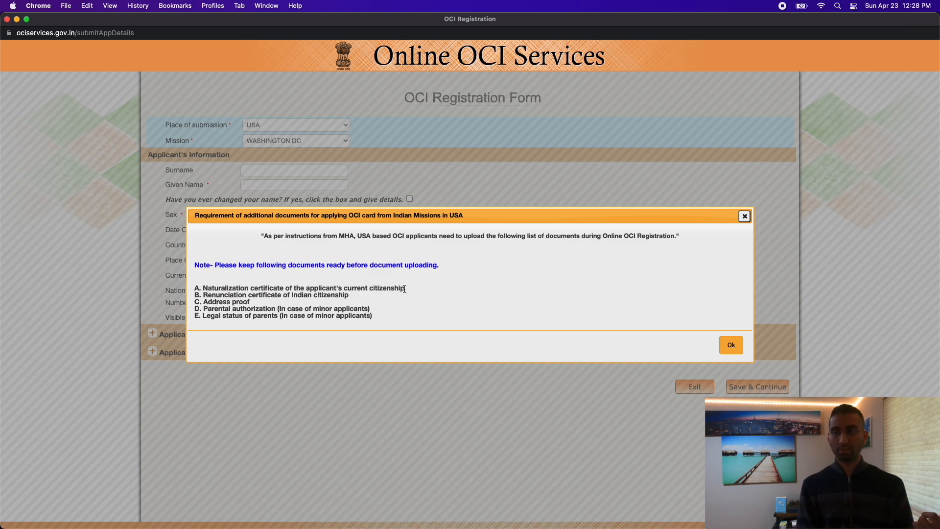
pyautogui.moveTo(203, 308); pyautogui.dragTo(396, 318)
pyautogui.click(377, 320)
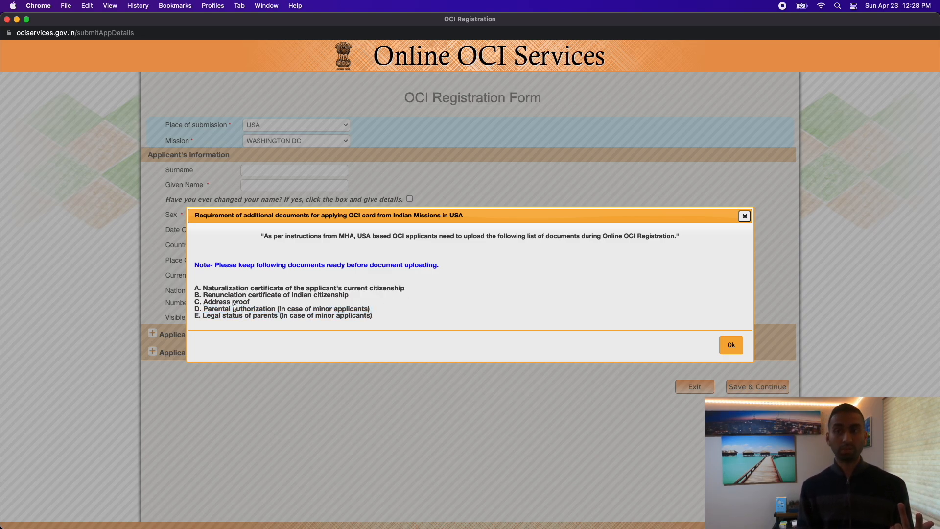
pyautogui.moveTo(203, 309)
pyautogui.mouseDown()
pyautogui.moveTo(380, 315)
pyautogui.moveTo(200, 309)
pyautogui.mouseUp()
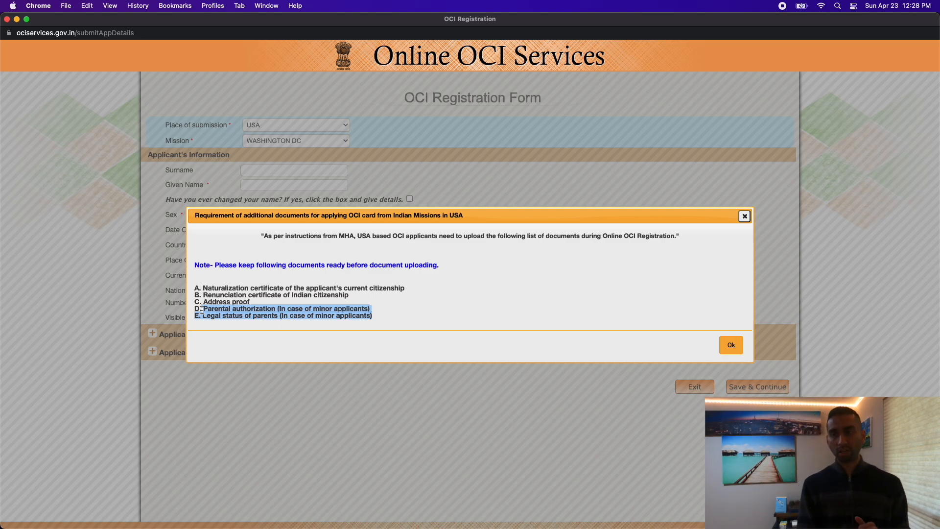
pyautogui.click(222, 327)
pyautogui.moveTo(204, 316); pyautogui.dragTo(396, 319)
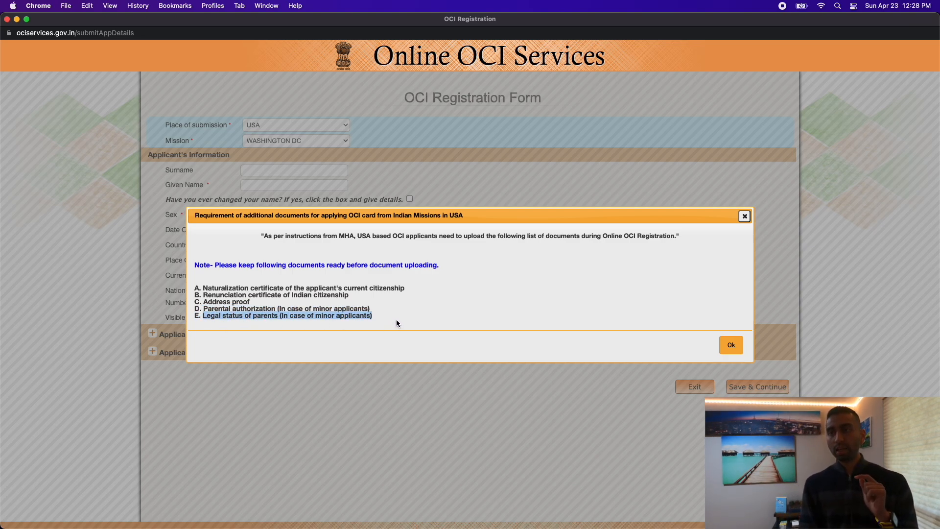
pyautogui.click(395, 320)
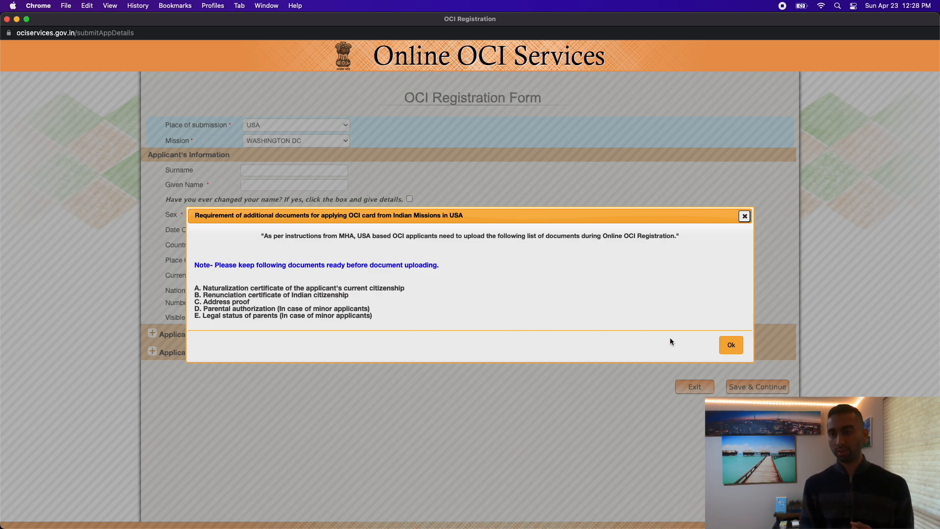
pyautogui.click(731, 344)
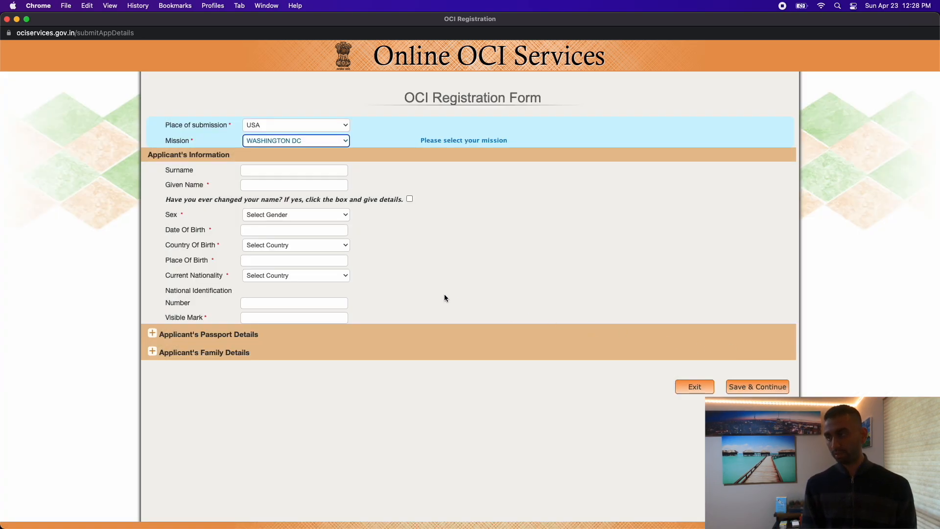
# Enter the applicant's surname and given name, and set sex to MALE.
pyautogui.click(274, 170)
pyautogui.write('boston')
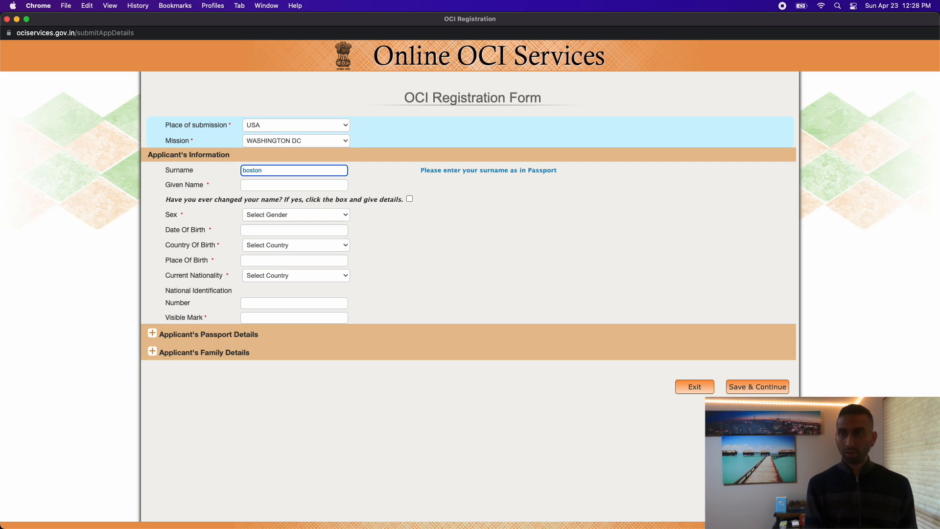
pyautogui.click(267, 182)
pyautogui.write('lowell')
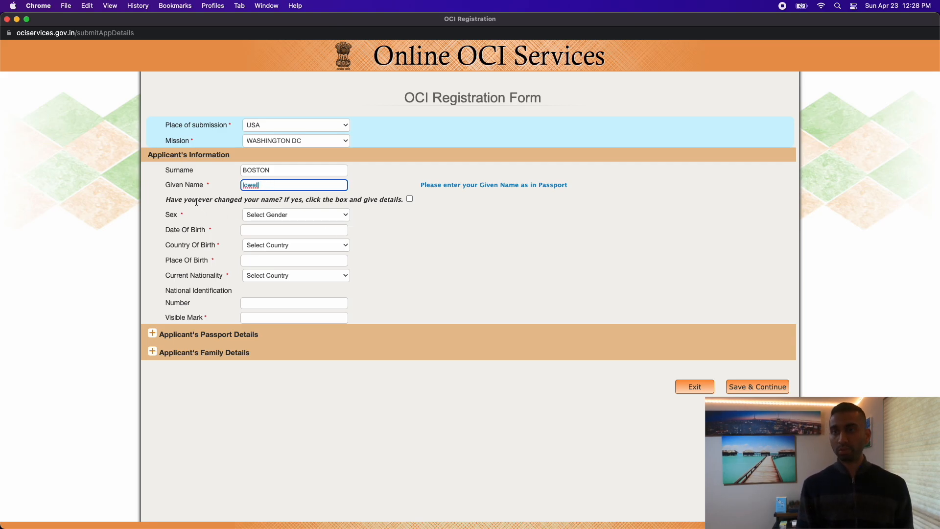
pyautogui.click(335, 215)
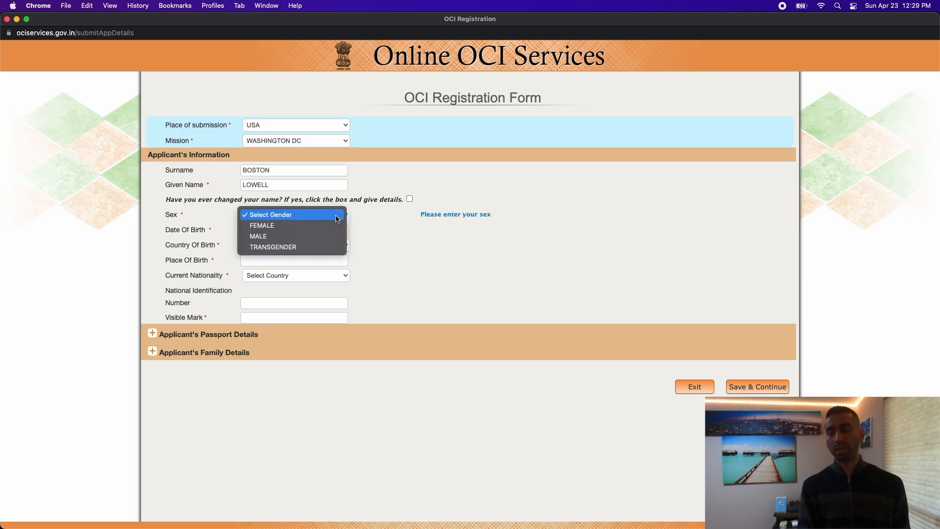
pyautogui.click(314, 237)
# Set the date of birth to 01/JAN/2020 in the calendar.
pyautogui.click(285, 230)
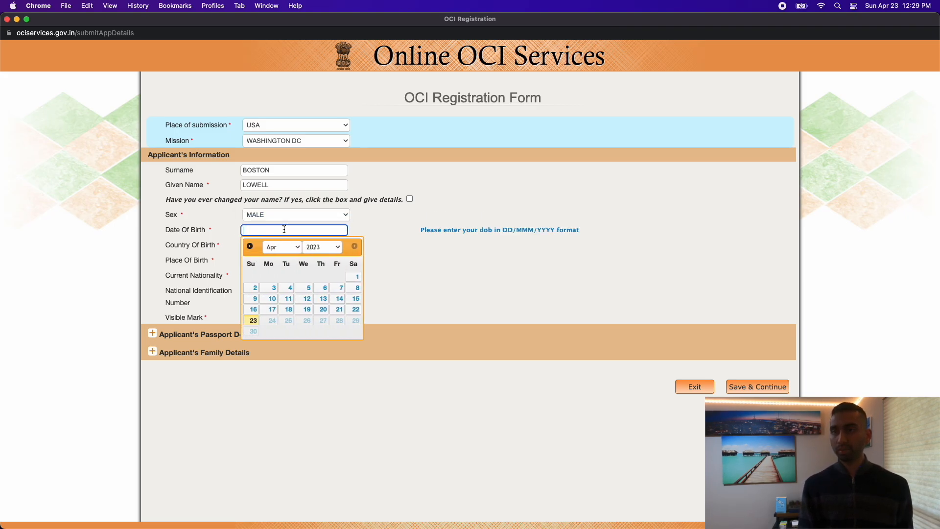
pyautogui.click(249, 248)
pyautogui.click(250, 247)
pyautogui.click(250, 247)
pyautogui.click(314, 246)
pyautogui.click(324, 216)
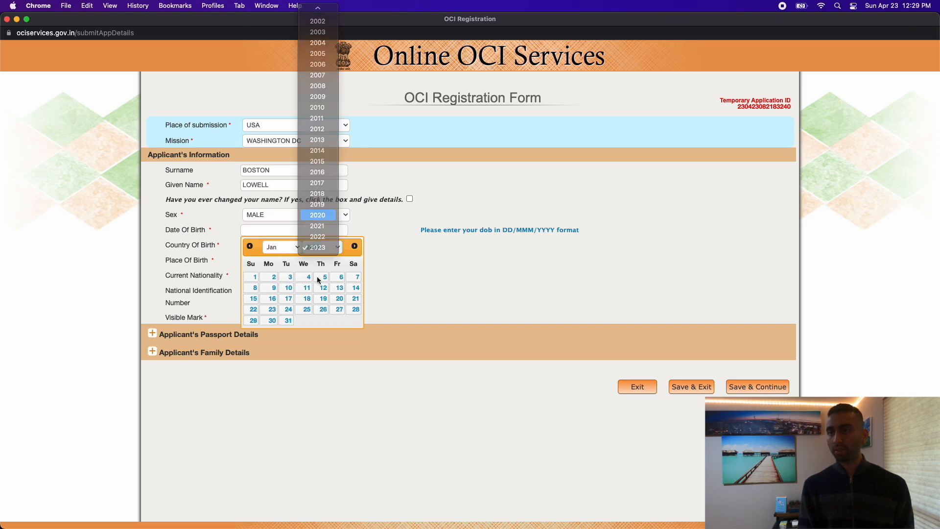
pyautogui.click(253, 276)
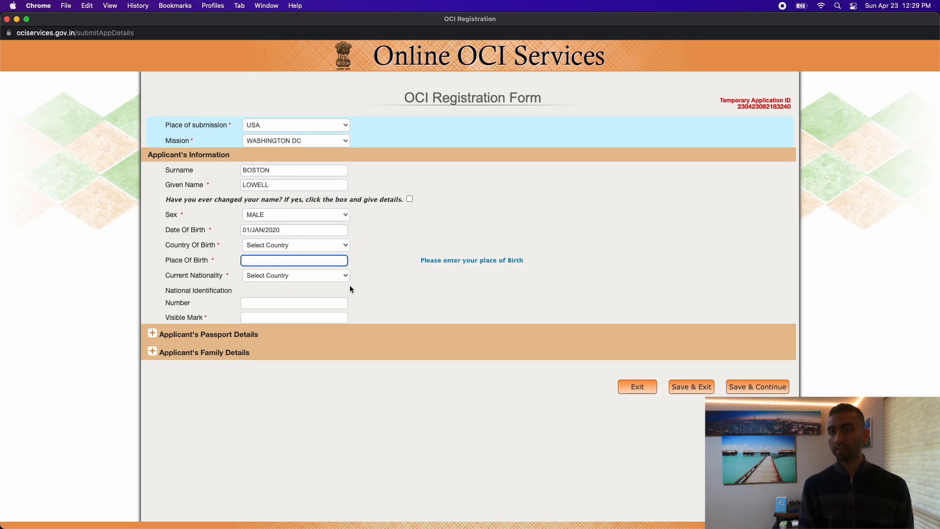
# Set country of birth to UNITED STATES and place of birth to LOWELL MARYLAND.
pyautogui.click(292, 245)
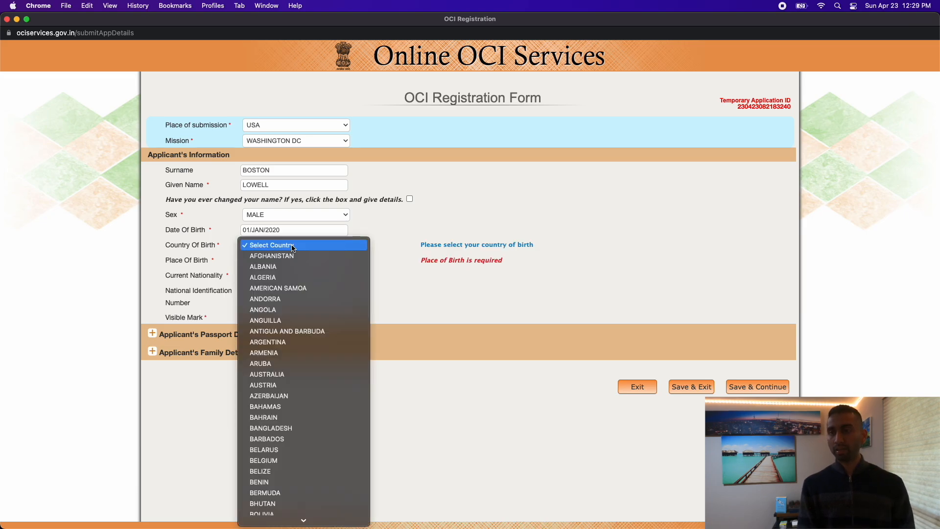
pyautogui.write('uni')
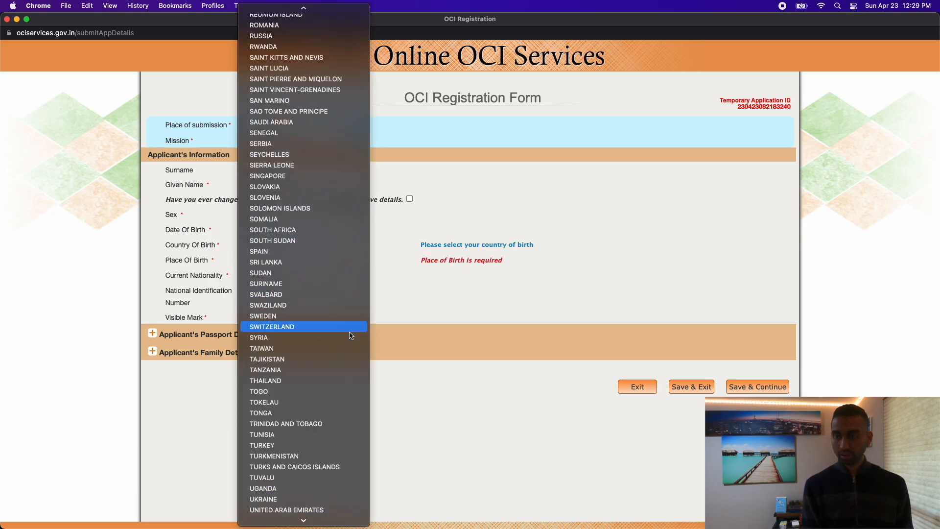
pyautogui.scroll(-3, 294, 357)
pyautogui.click(304, 467)
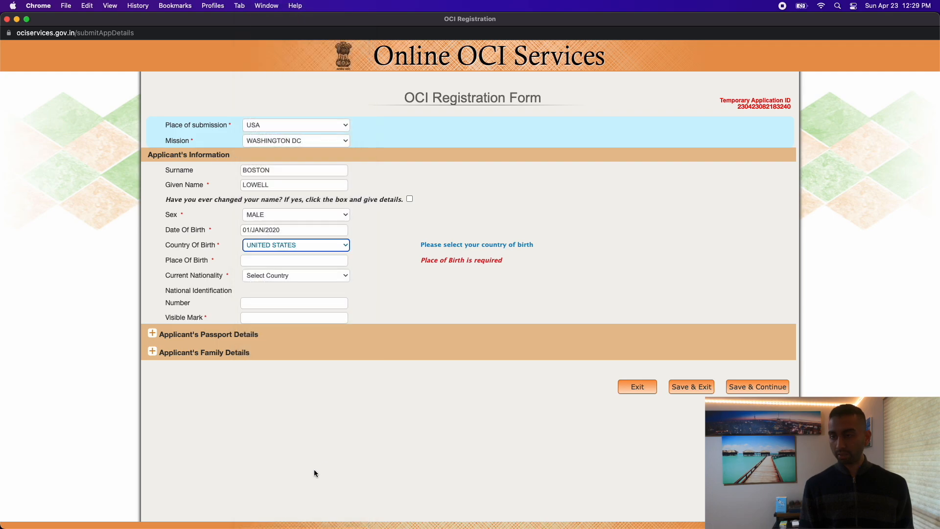
pyautogui.click(284, 258)
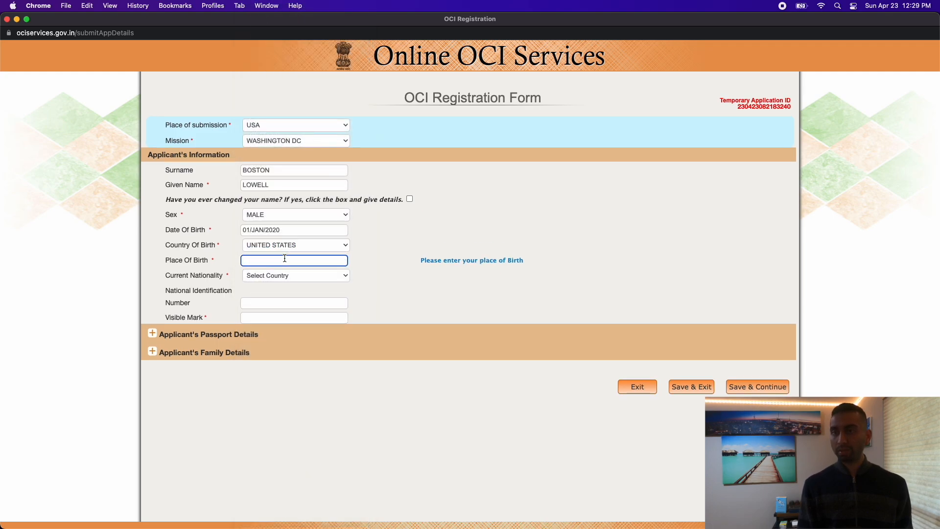
pyautogui.write('Lo')
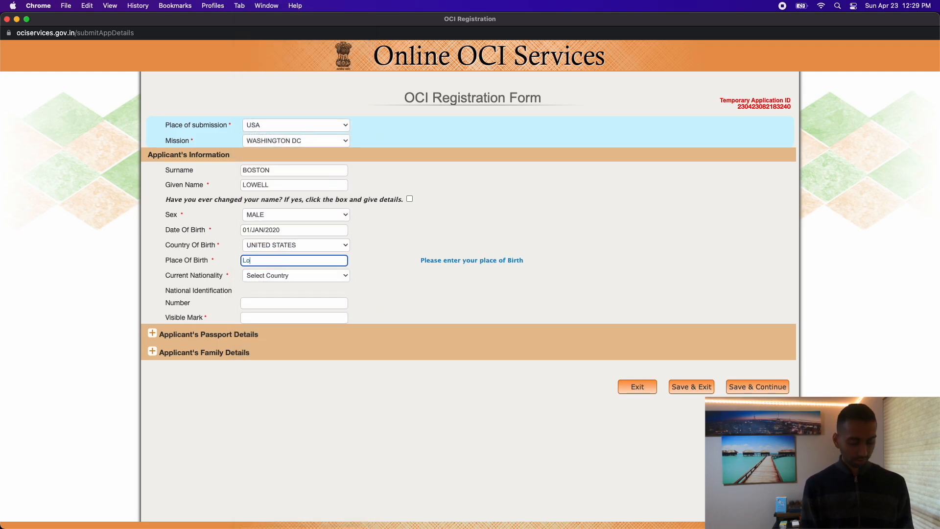
pyautogui.write('well, Mass')
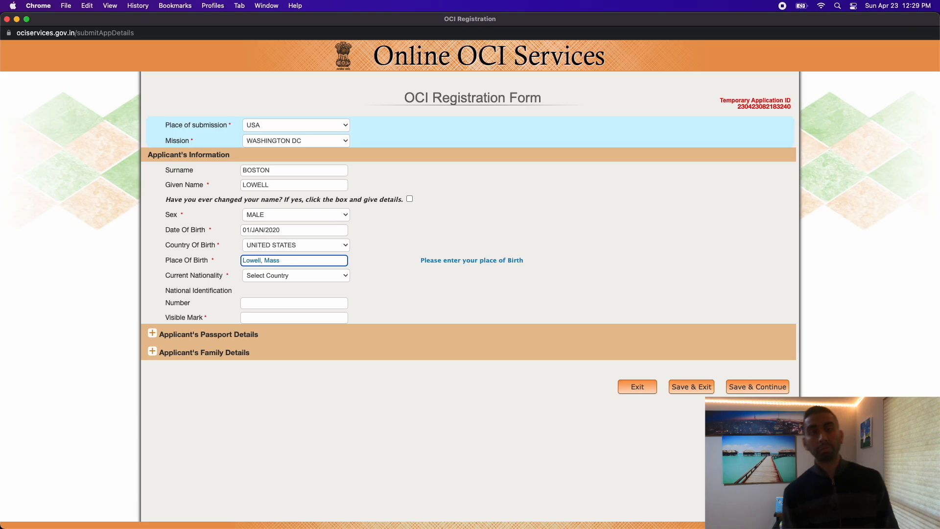
pyautogui.press('BackSpace')
pyautogui.press('BackSpace')
pyautogui.press('BackSpace')
pyautogui.write('A')
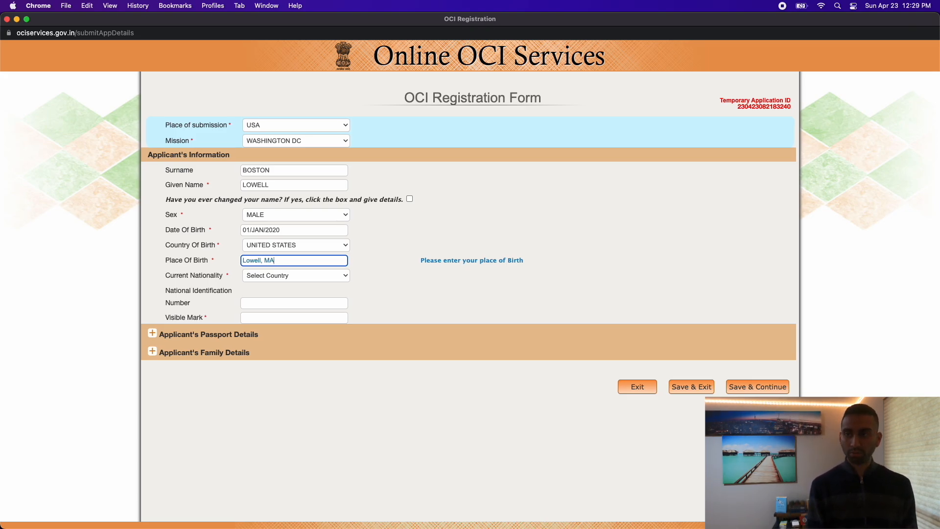
pyautogui.write('RYLAND')
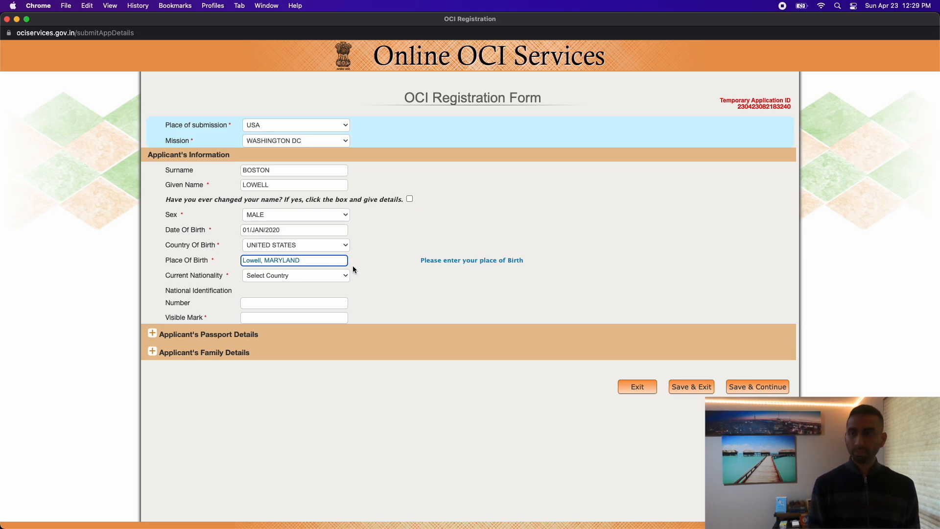
pyautogui.click(404, 293)
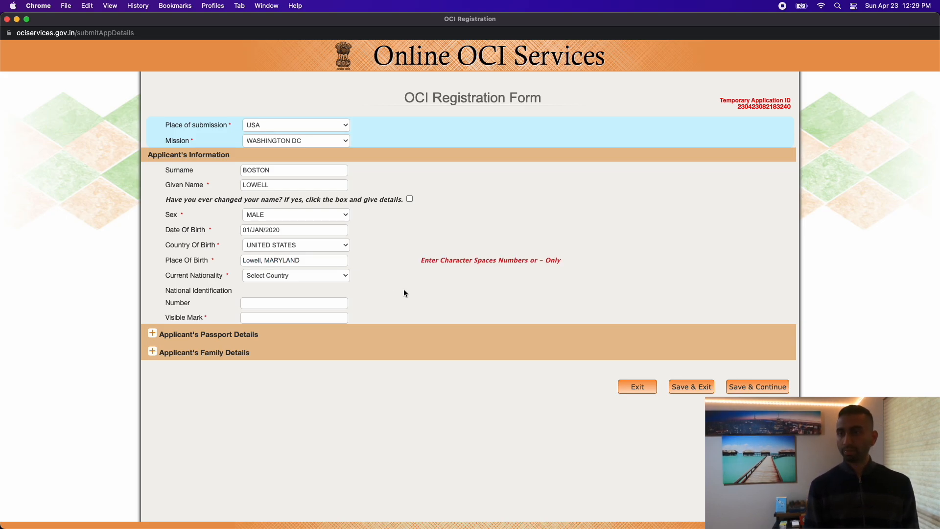
pyautogui.click(266, 260)
pyautogui.press('BackSpace')
pyautogui.click(398, 277)
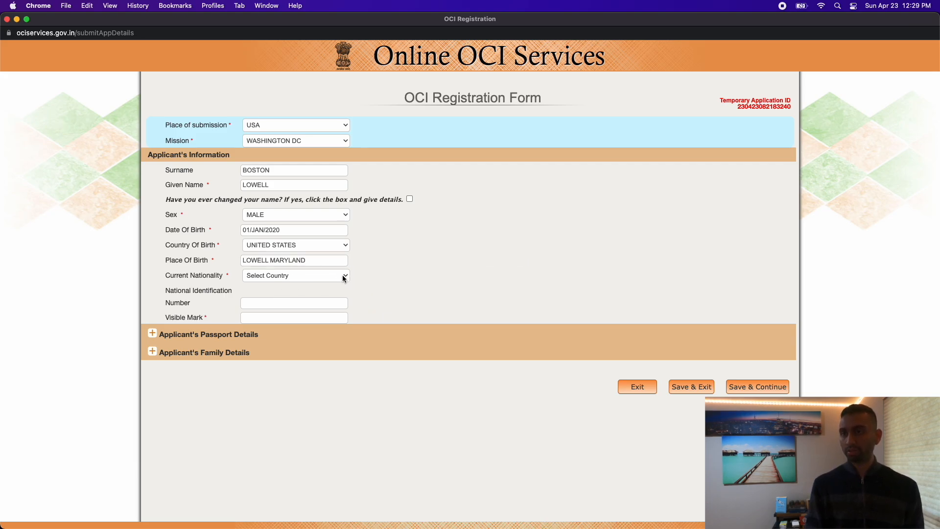
# Set current nationality to UNITED STATES and dismiss the USA documents notice.
pyautogui.click(302, 275)
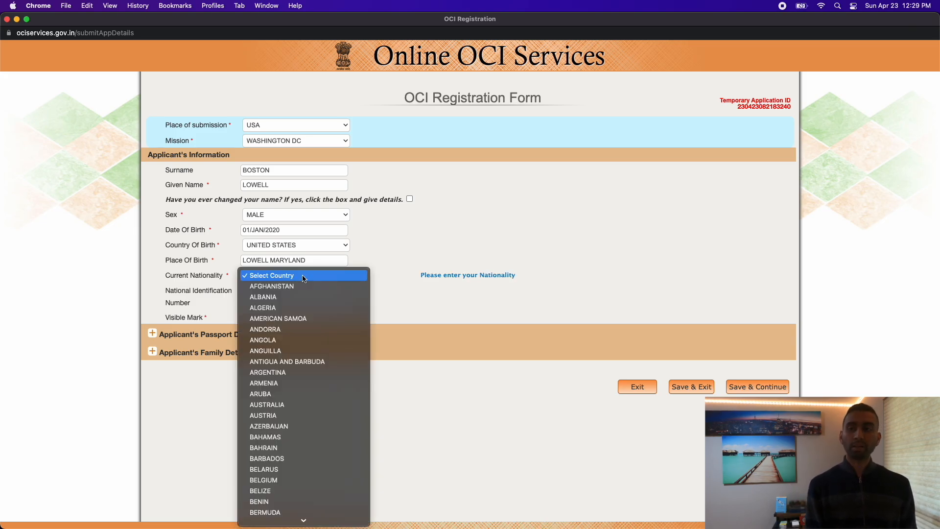
pyautogui.write('un')
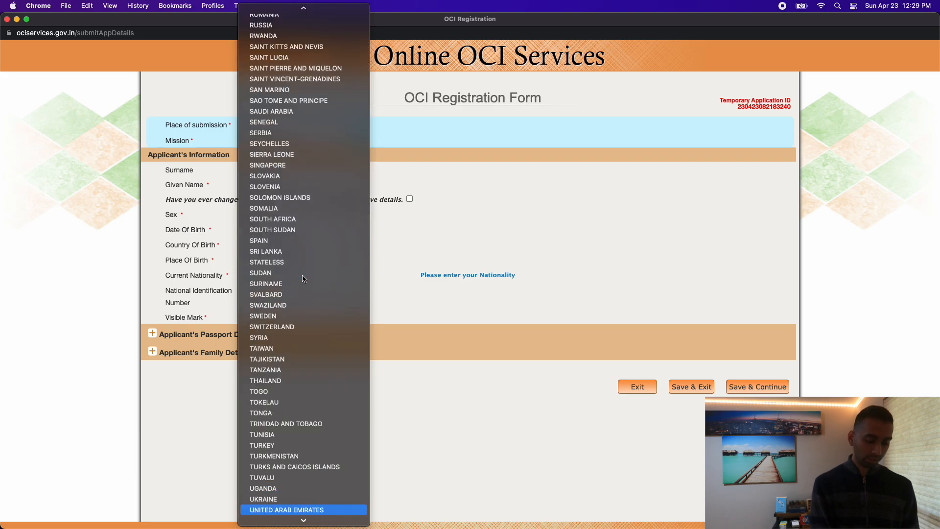
pyautogui.scroll(-3, 294, 372)
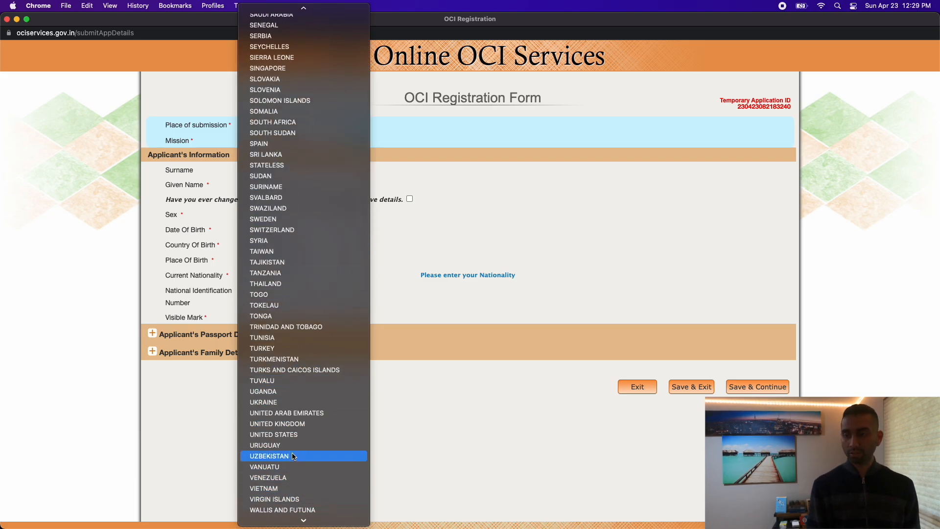
pyautogui.click(292, 435)
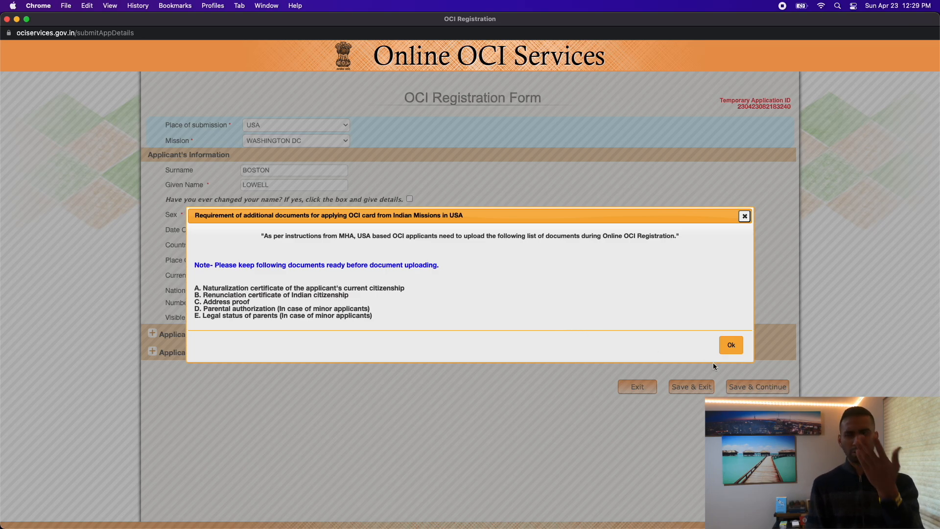
pyautogui.click(731, 345)
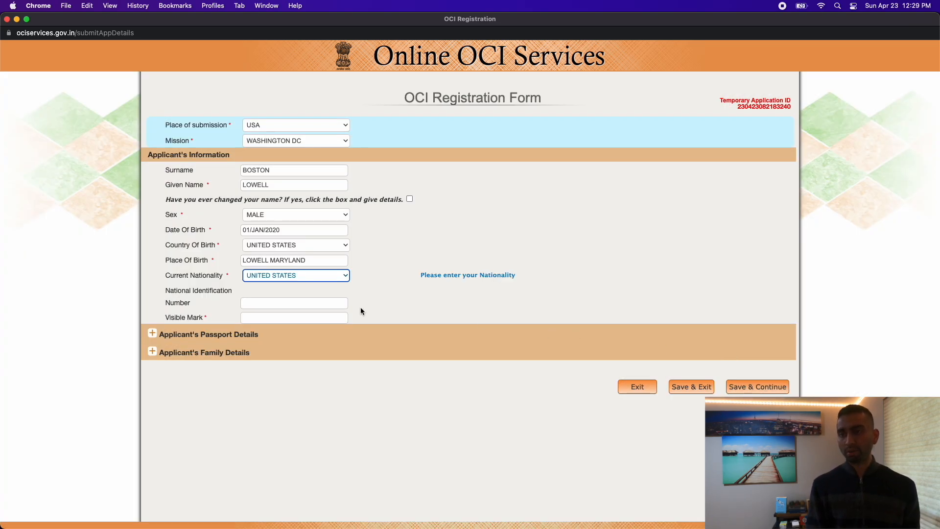
# Enter NONE for identification number and visible mark, and expand Passport Details.
pyautogui.click(286, 305)
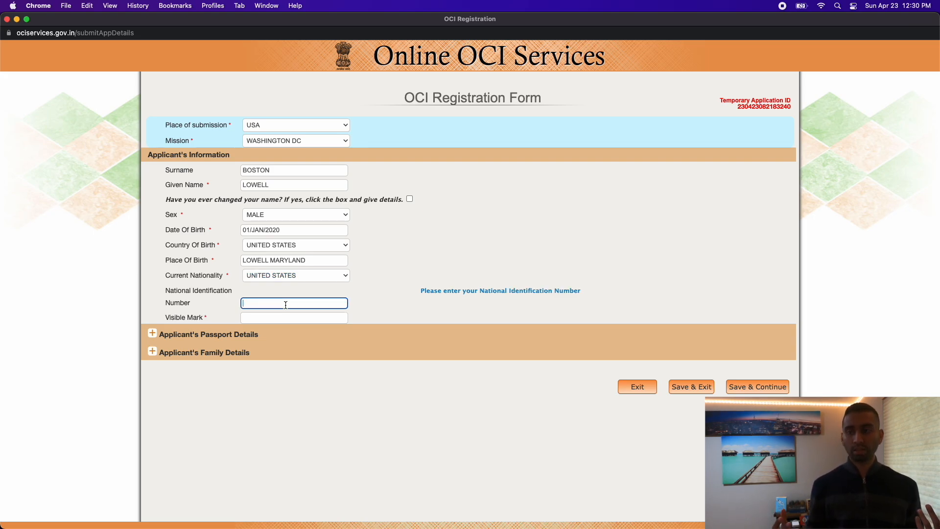
pyautogui.write('NONE')
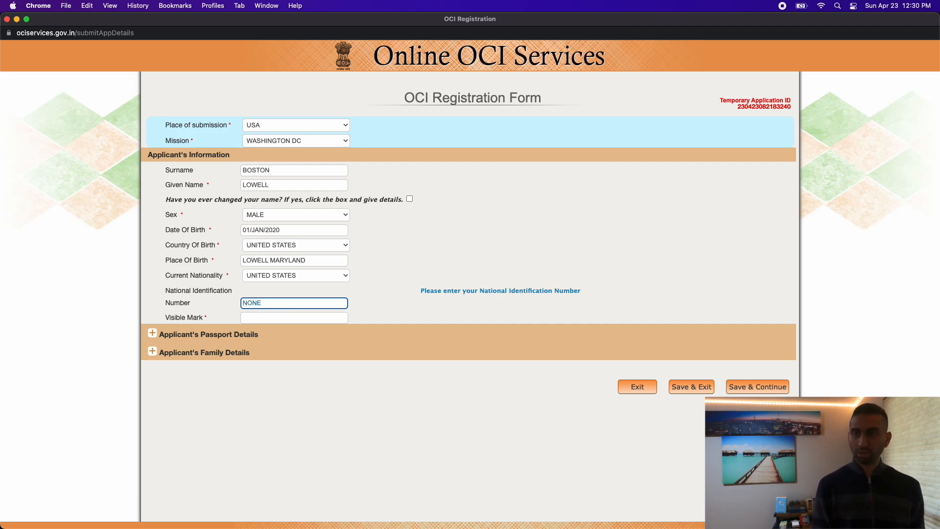
pyautogui.click(291, 318)
pyautogui.write('NONE')
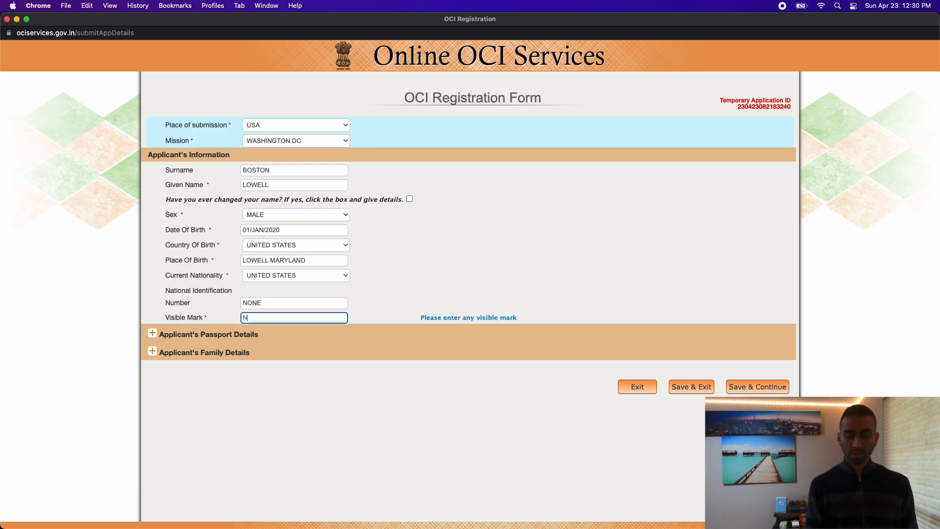
pyautogui.click(190, 337)
pyautogui.click(152, 335)
# Enter the passport number and set the issue date to 02/APR/2023.
pyautogui.scroll(-1, 297, 367)
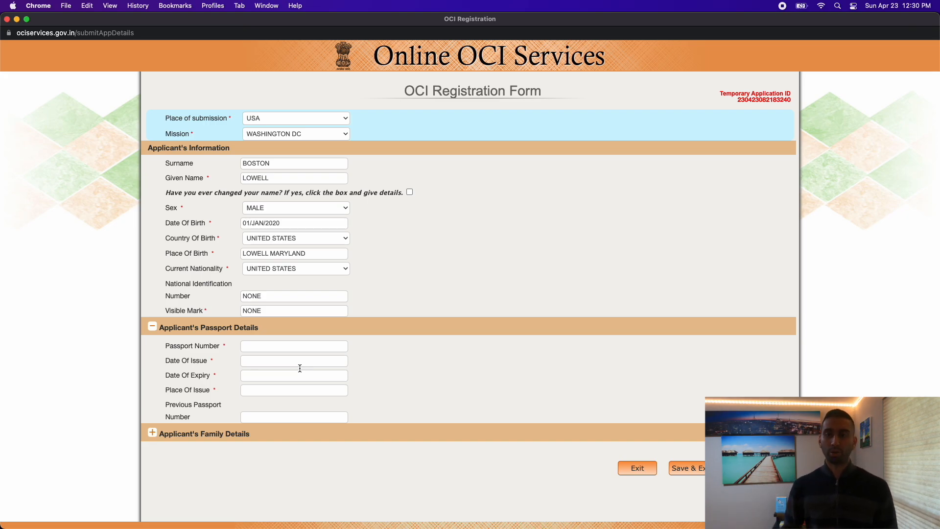
pyautogui.click(266, 347)
pyautogui.write('66778899')
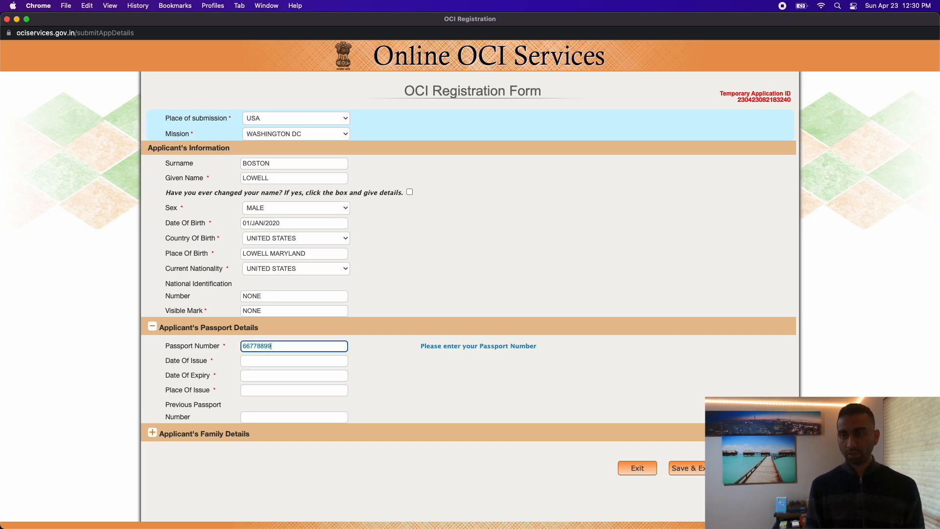
pyautogui.click(269, 362)
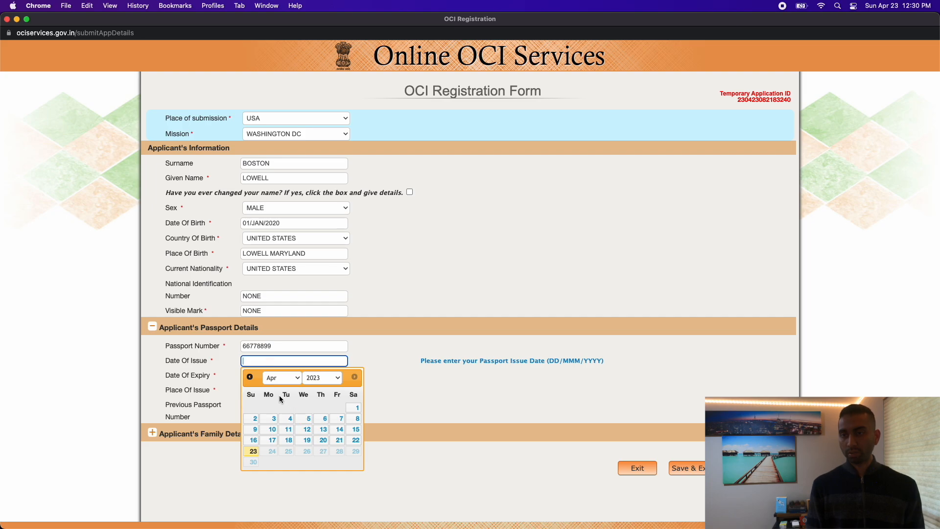
pyautogui.click(254, 418)
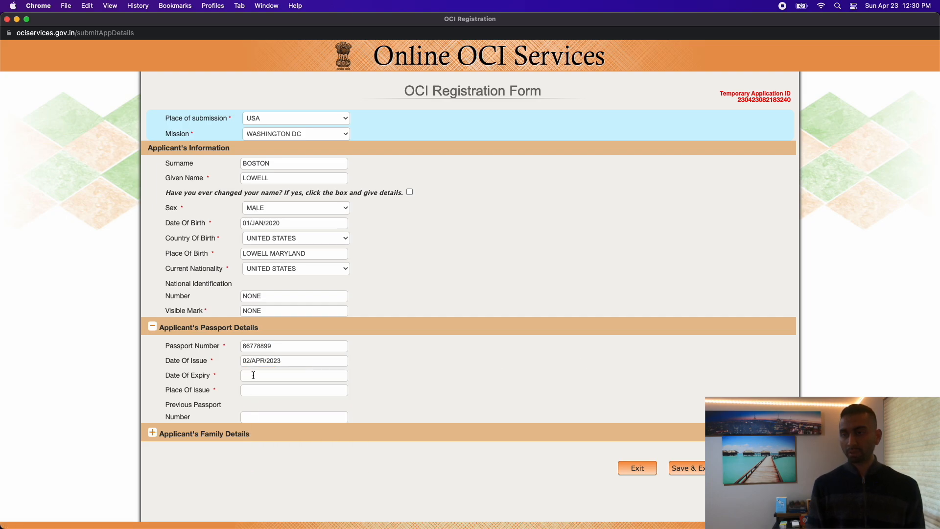
# Set the passport expiry date to 01/APR/2028.
pyautogui.click(251, 375)
pyautogui.click(328, 394)
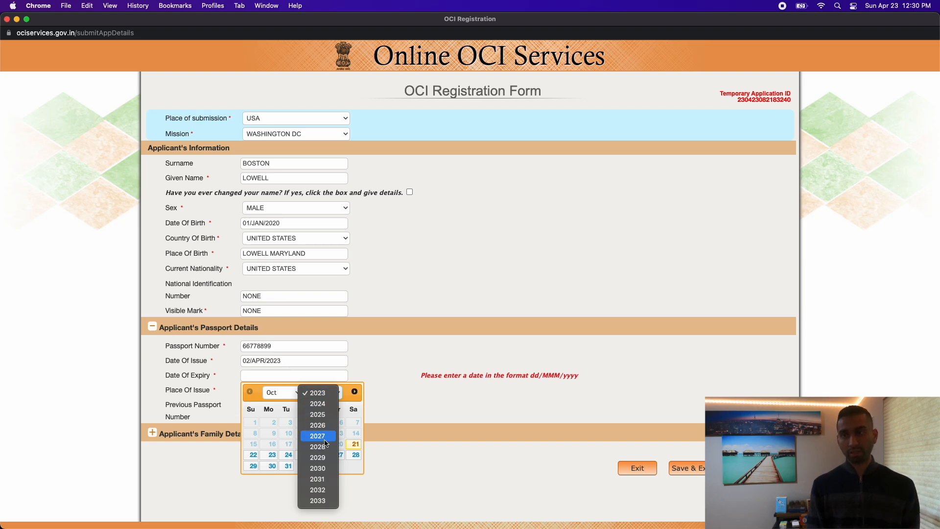
pyautogui.click(325, 469)
pyautogui.click(324, 393)
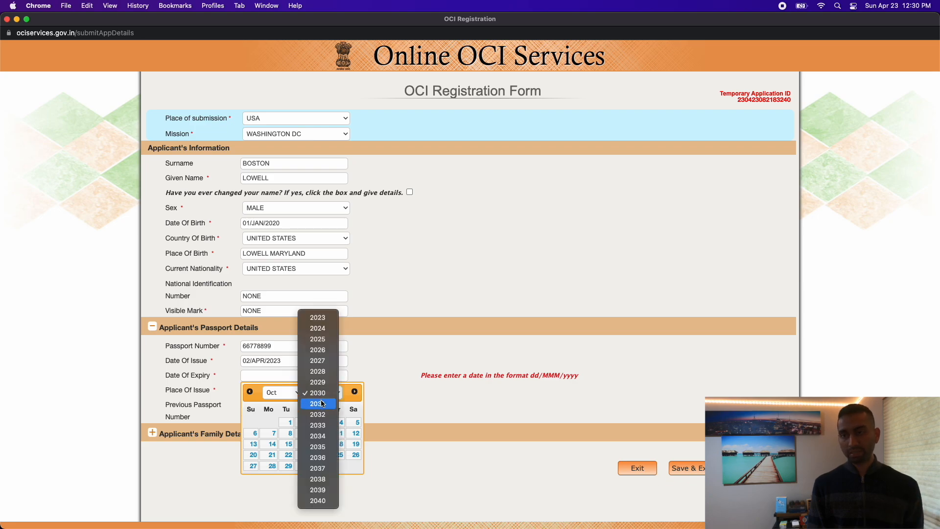
pyautogui.click(323, 371)
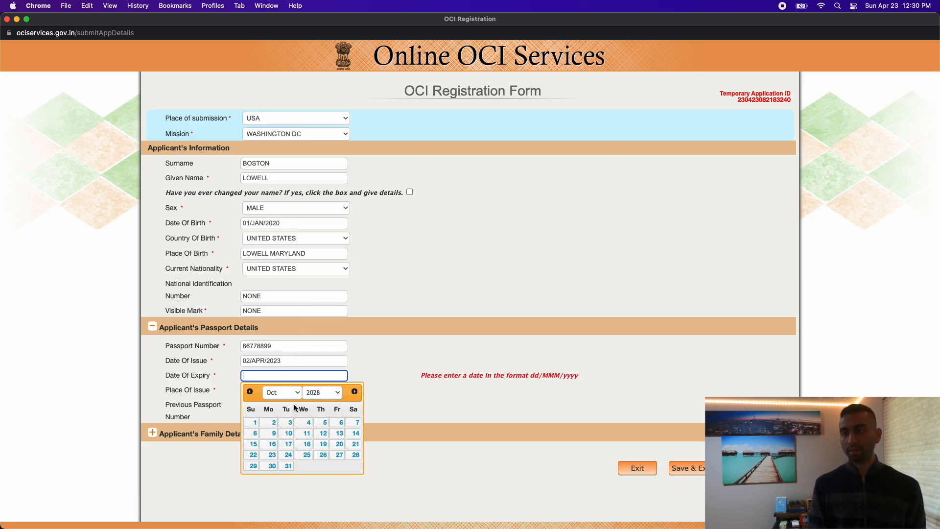
pyautogui.click(274, 392)
pyautogui.click(274, 328)
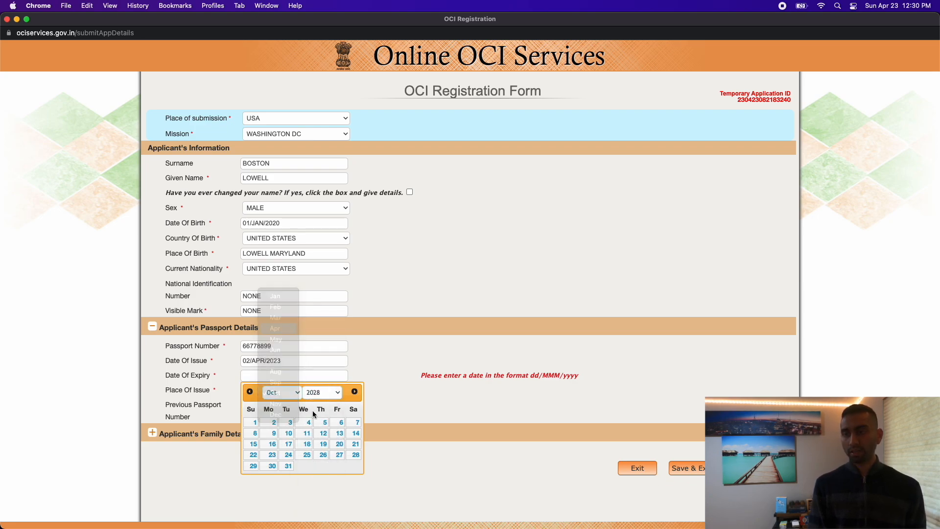
pyautogui.click(268, 435)
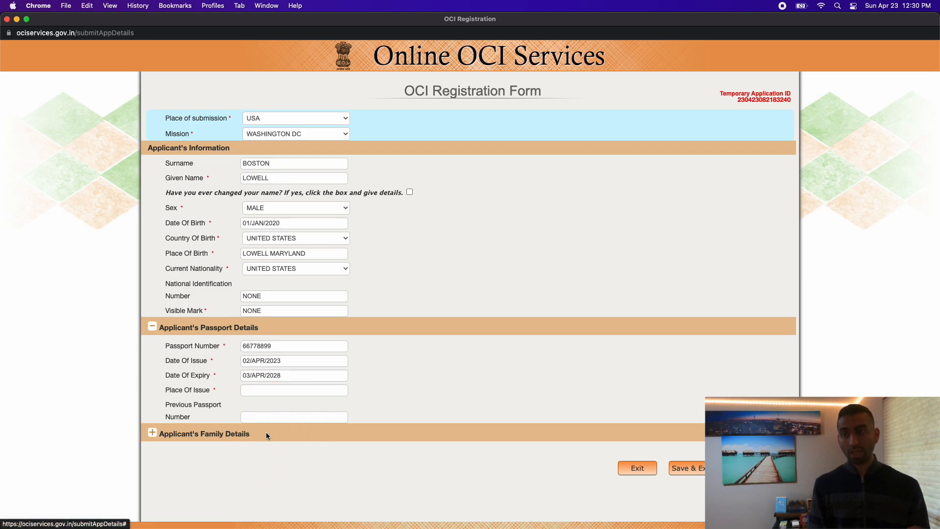
pyautogui.click(250, 376)
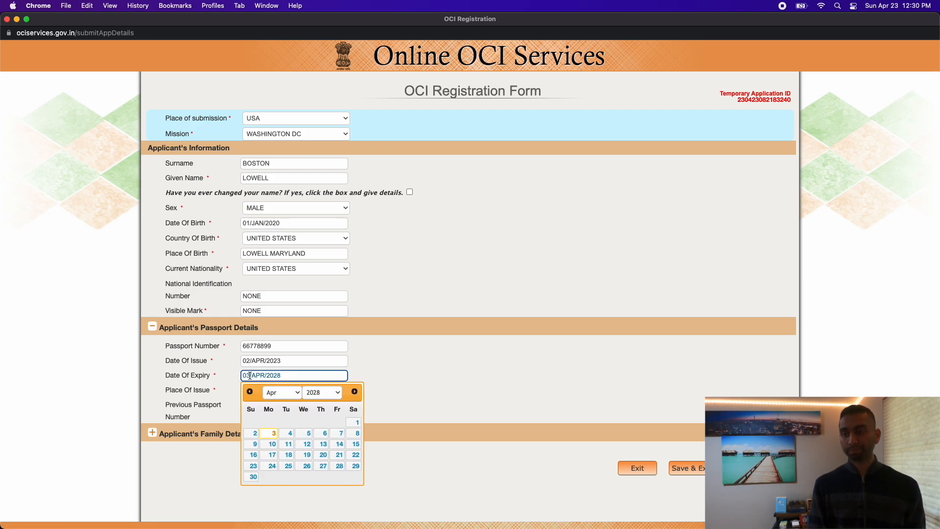
pyautogui.click(356, 423)
# Enter WASHINGTON DC as place of issue and expand Family Details.
pyautogui.click(253, 390)
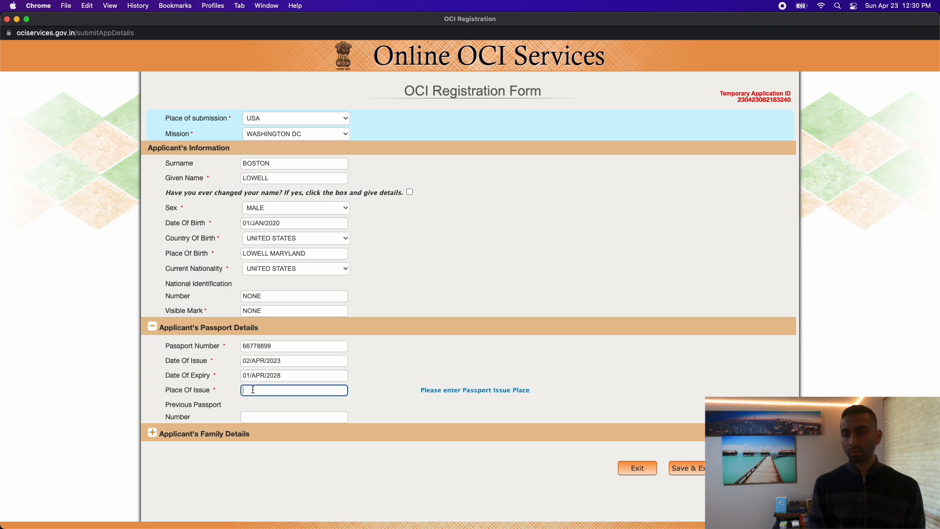
pyautogui.write('WASHI')
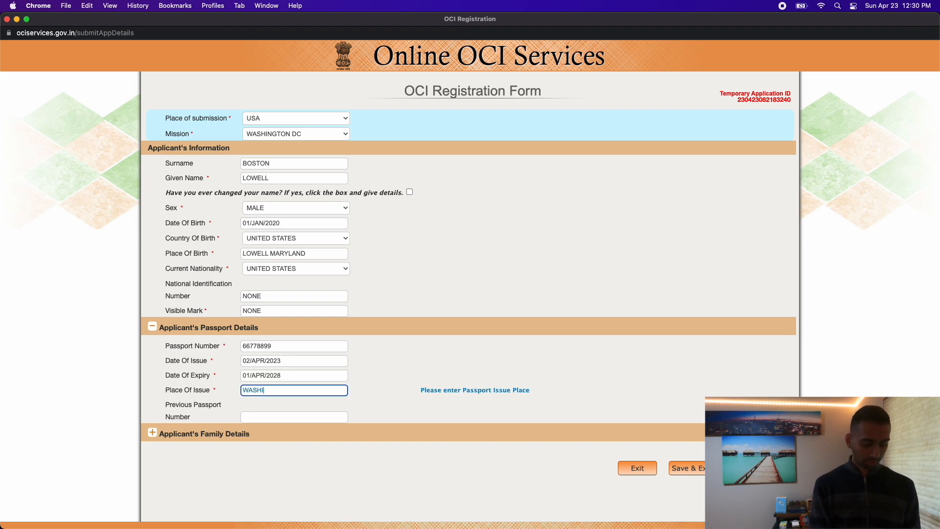
pyautogui.write('NDTON DC')
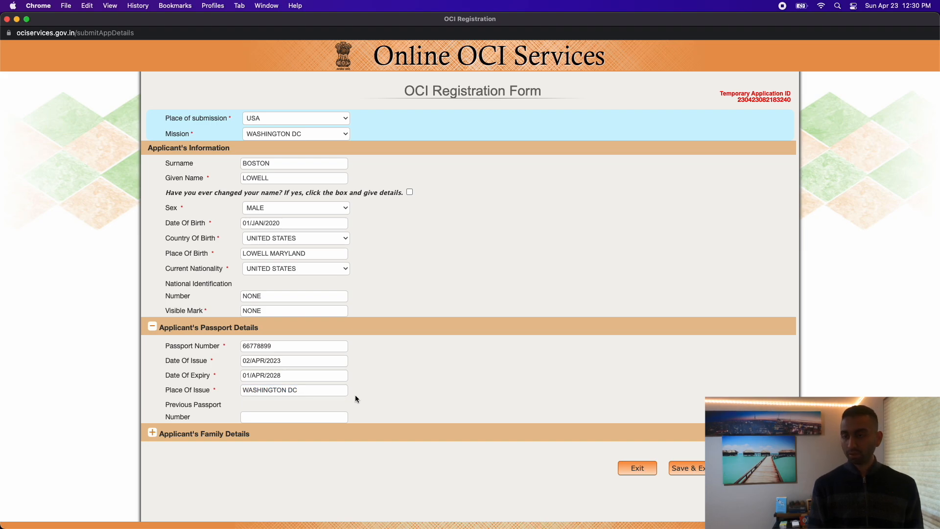
pyautogui.click(282, 416)
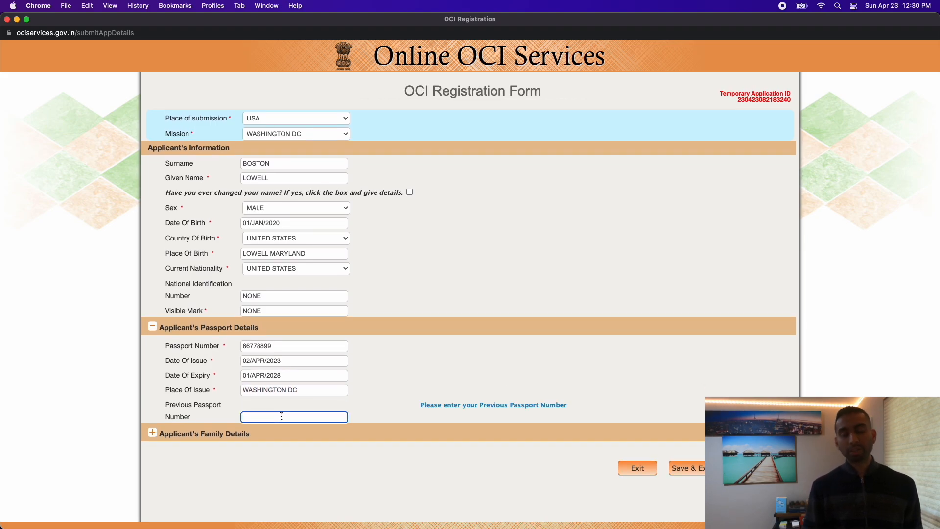
pyautogui.click(152, 434)
# Set the relation with root Indian to FATHER.
pyautogui.scroll(-3, 396, 451)
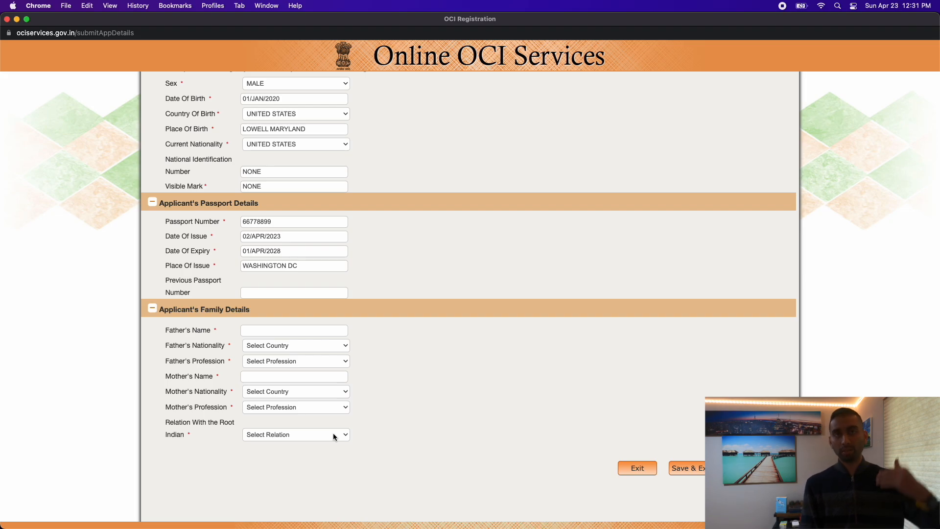
pyautogui.click(332, 437)
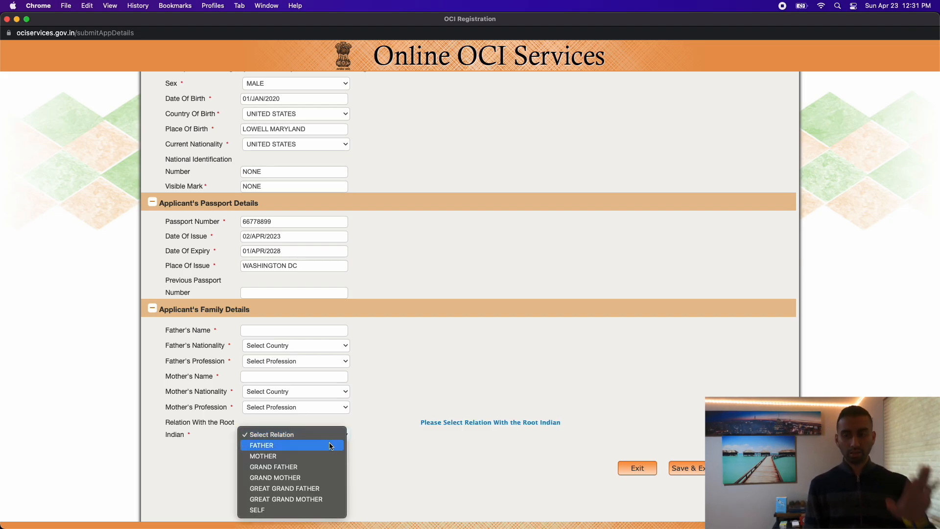
pyautogui.click(330, 445)
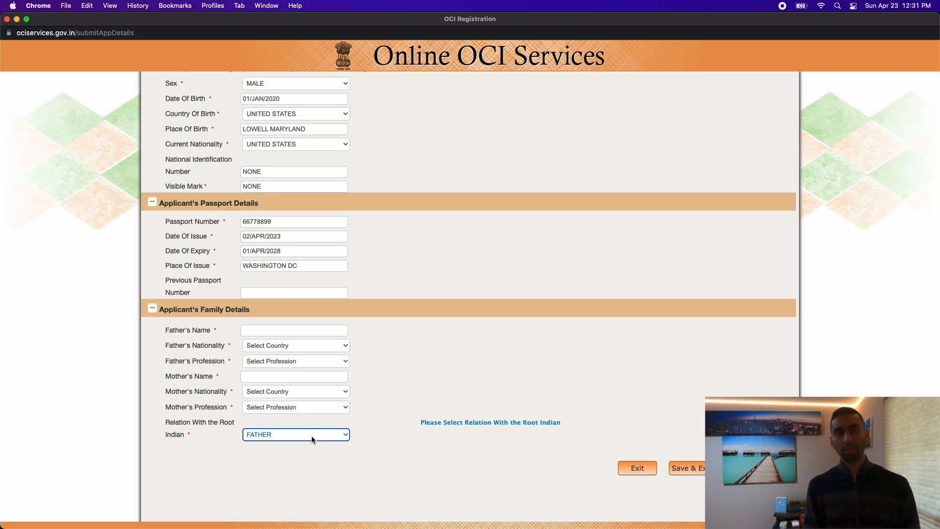
pyautogui.click(311, 436)
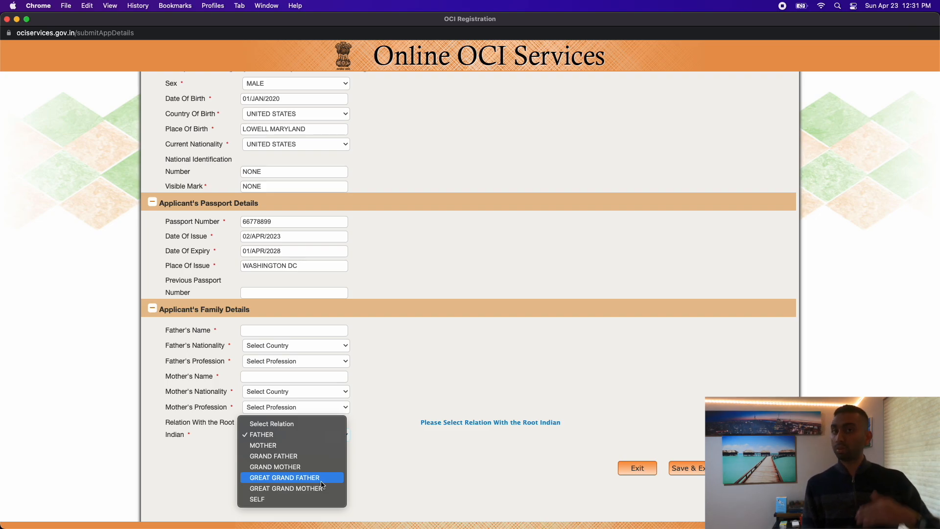
pyautogui.click(402, 474)
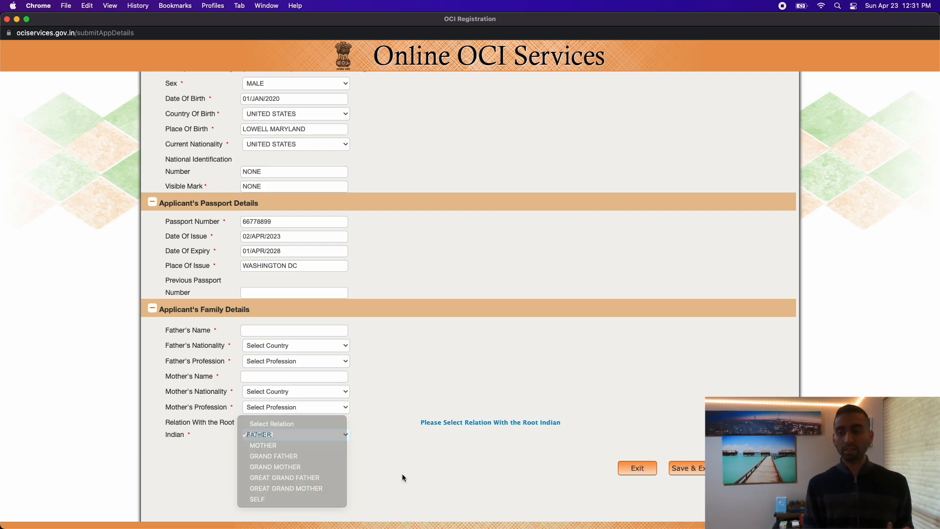
# Enter the father's name, UNITED STATES nationality and FARMER profession.
pyautogui.click(273, 331)
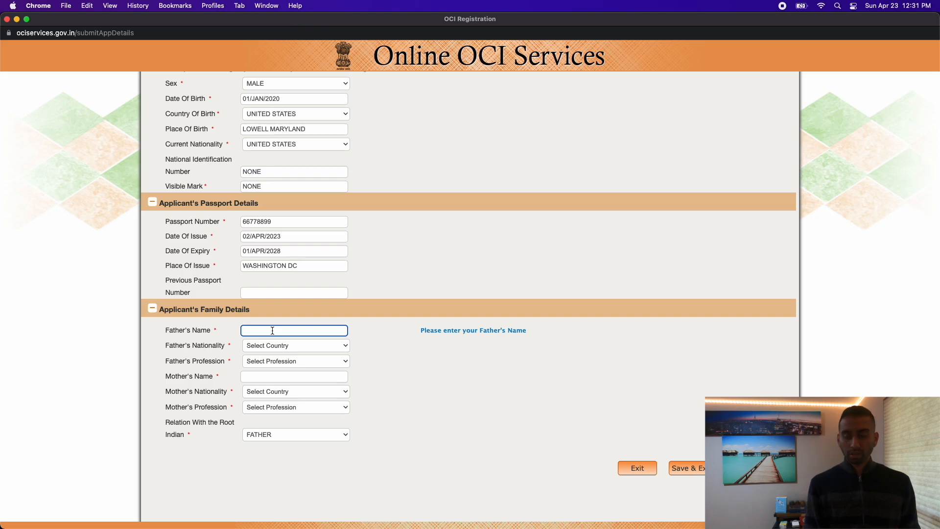
pyautogui.write('MARY')
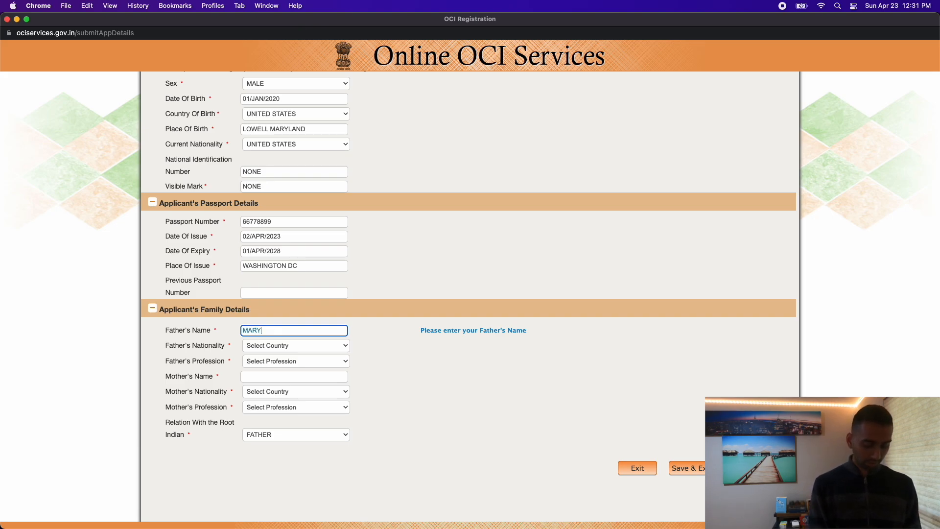
pyautogui.write('LAND')
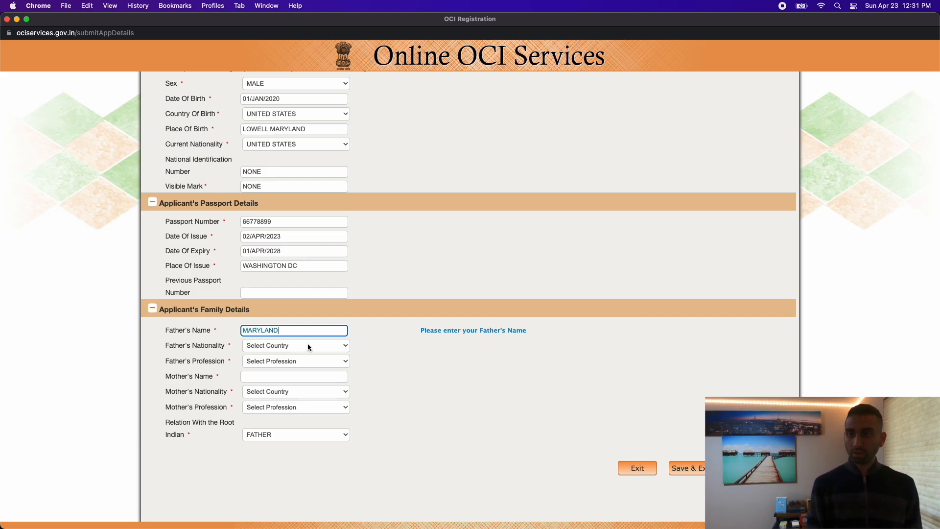
pyautogui.click(308, 346)
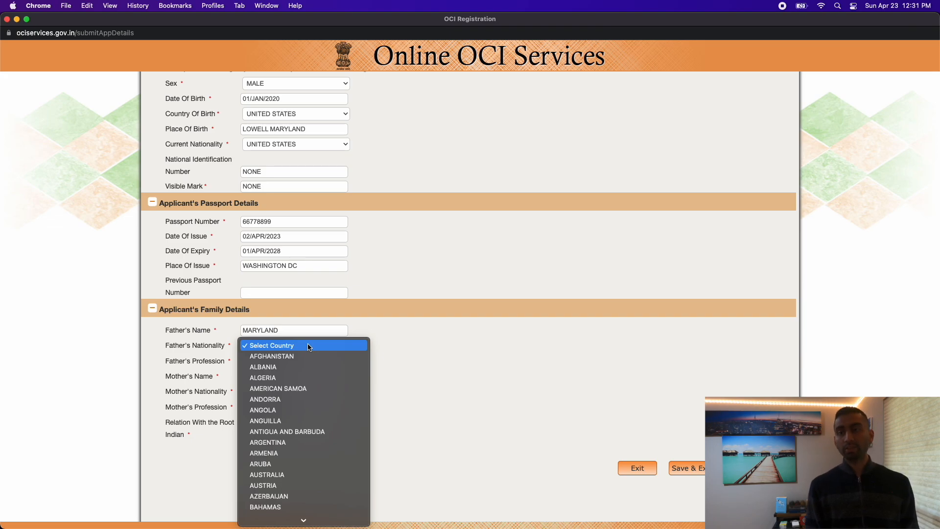
pyautogui.scroll(-20, 325, 372)
pyautogui.scroll(-14, 325, 380)
pyautogui.scroll(-8, 326, 380)
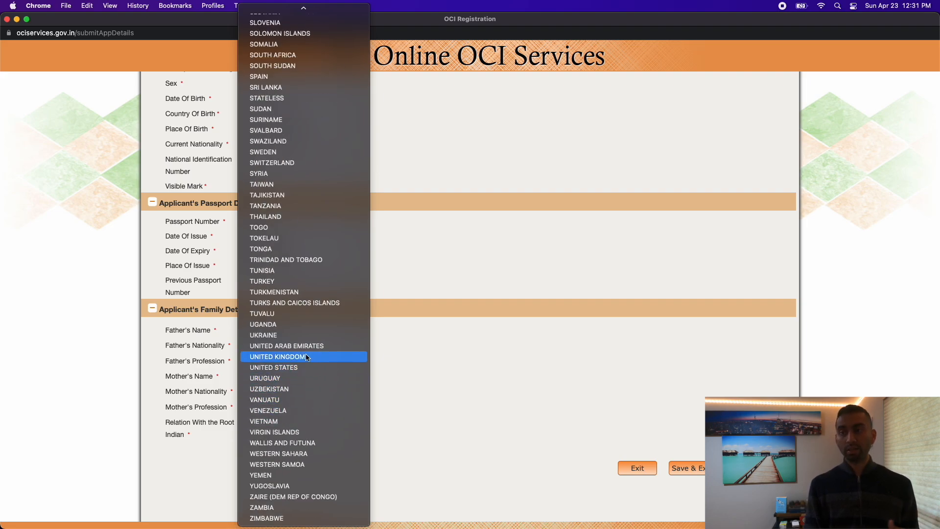
pyautogui.click(304, 368)
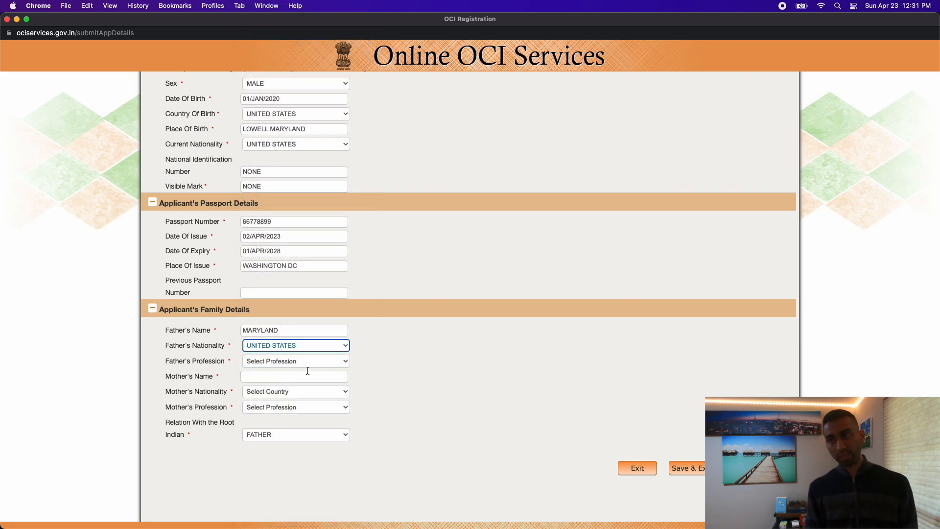
pyautogui.click(301, 362)
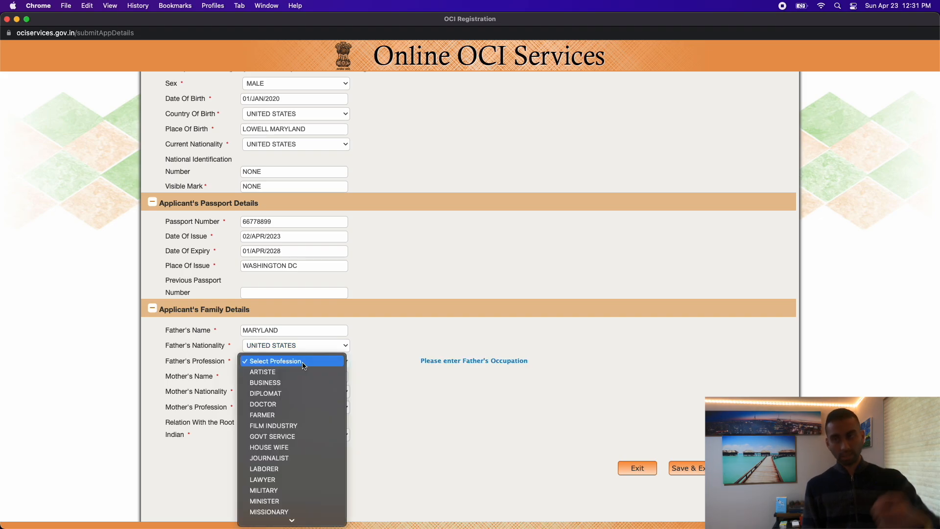
pyautogui.click(297, 417)
# Enter the mother's name, UNITED STATES nationality and DIPLOMAT profession.
pyautogui.click(280, 379)
pyautogui.write('V')
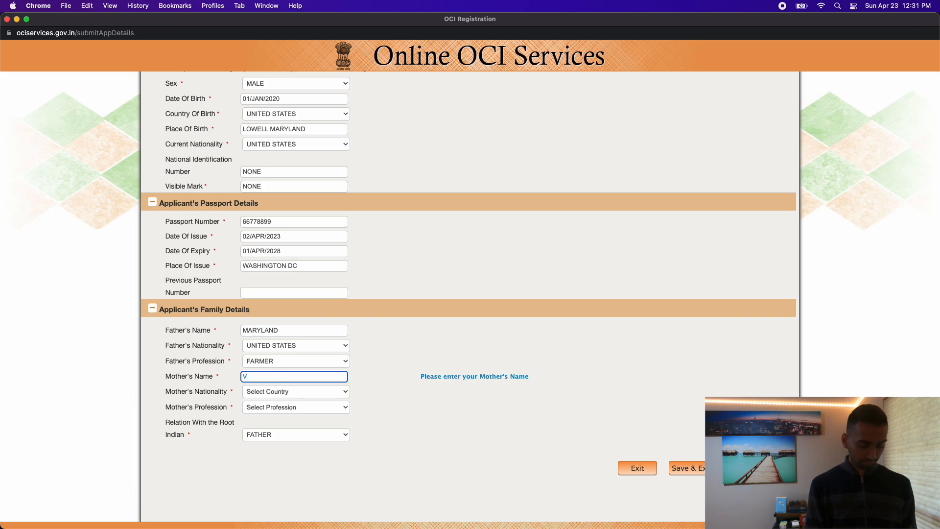
pyautogui.write('IRGINIA')
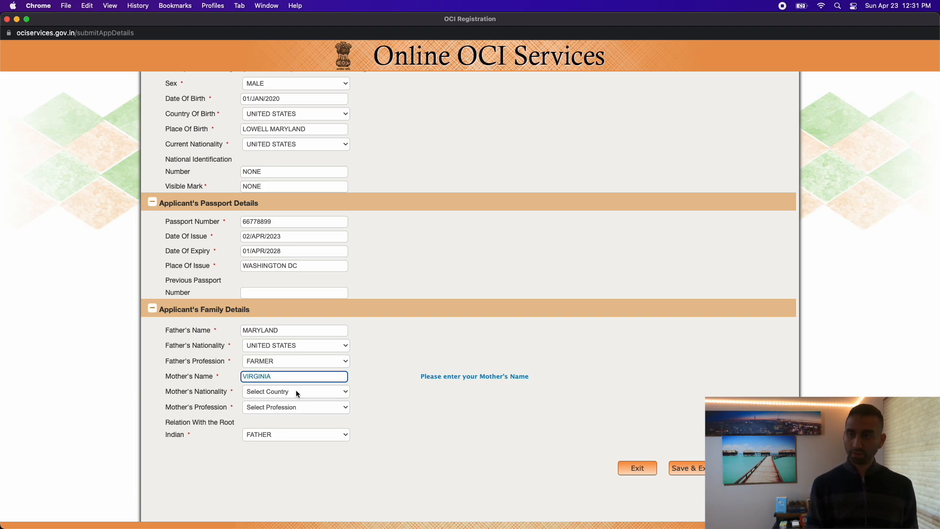
pyautogui.click(296, 390)
pyautogui.scroll(-10, 307, 438)
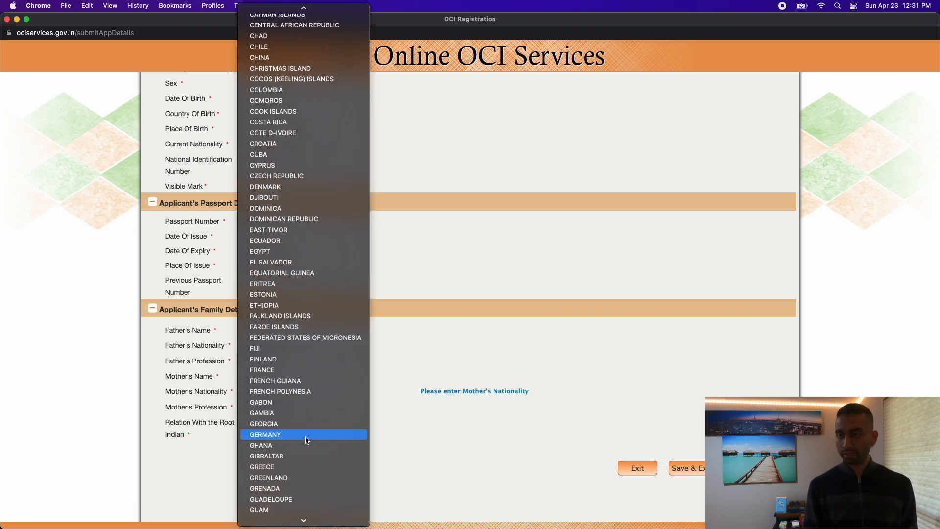
pyautogui.scroll(-15, 307, 439)
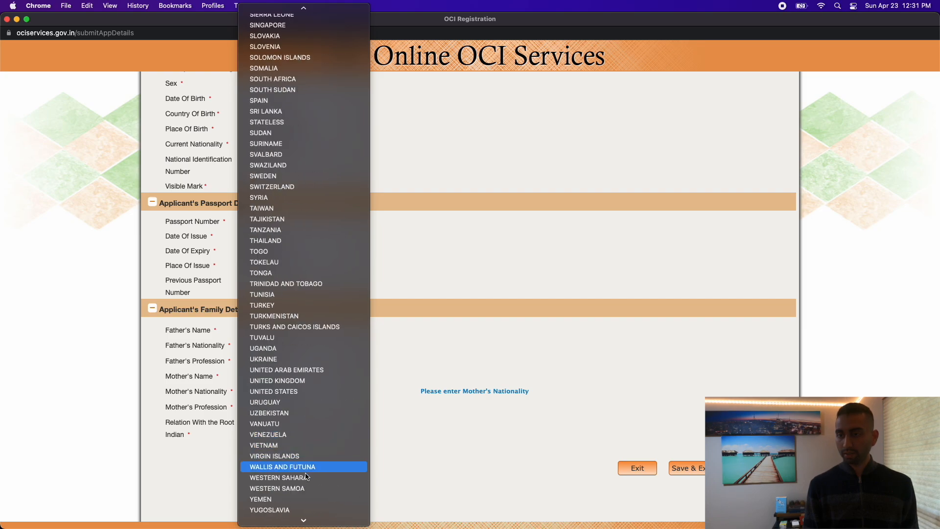
pyautogui.scroll(3, 319, 166)
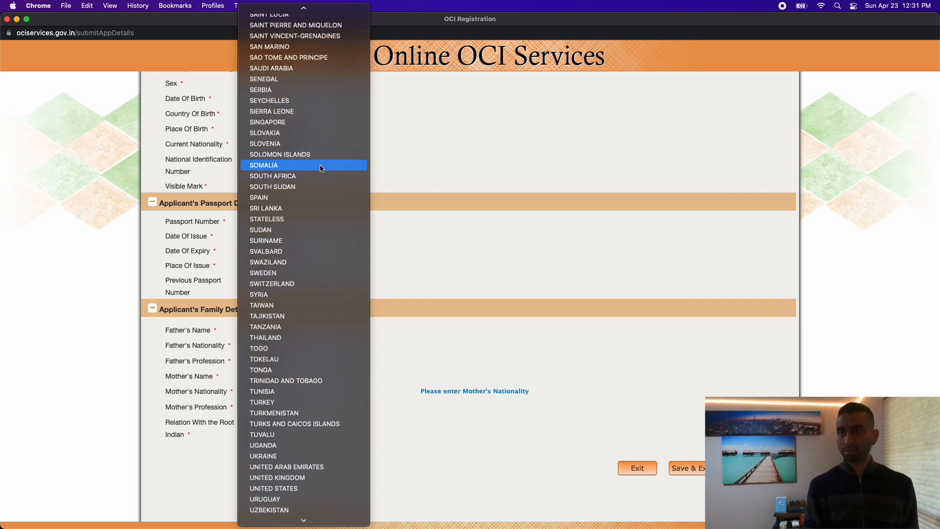
pyautogui.scroll(-4, 319, 164)
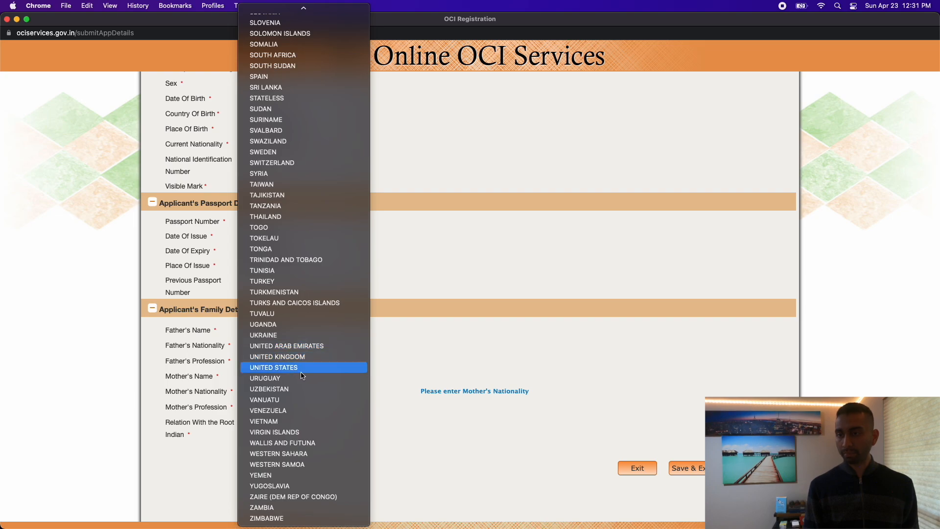
pyautogui.click(315, 367)
pyautogui.click(286, 410)
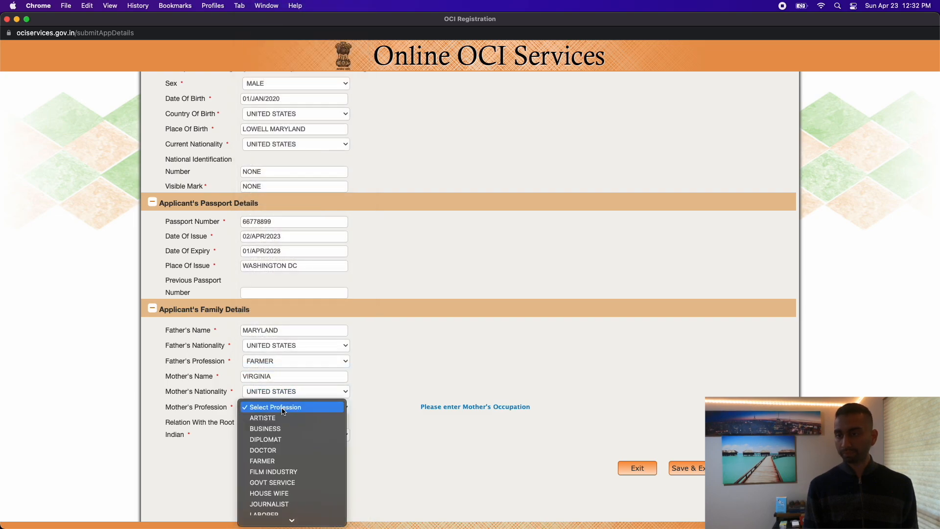
pyautogui.click(290, 438)
pyautogui.click(377, 445)
pyautogui.moveTo(154, 421); pyautogui.dragTo(210, 440)
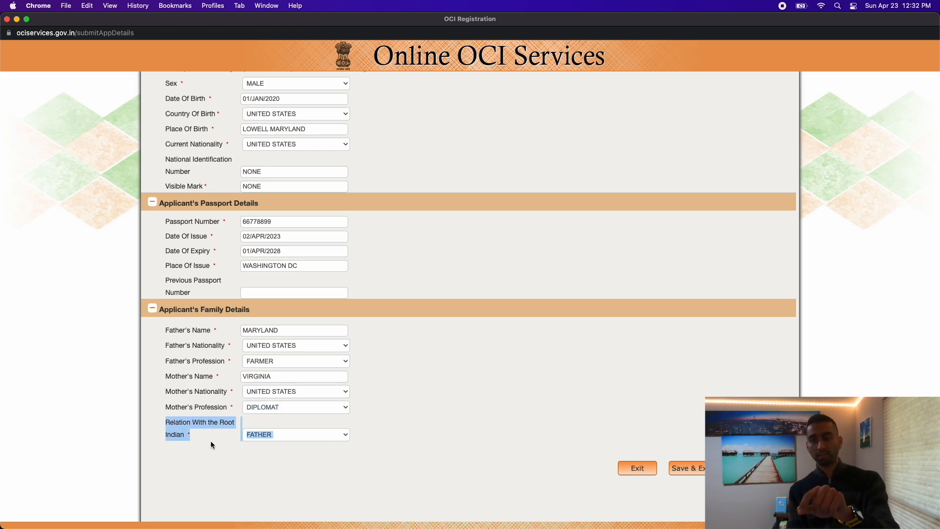
pyautogui.click(268, 450)
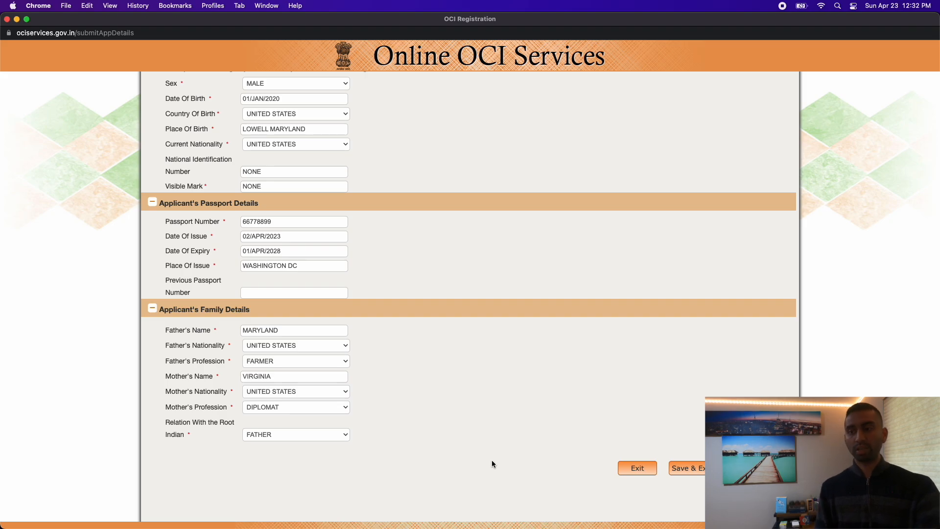
# Submit page I, then enter the two-line present street address and city/state.
pyautogui.click(756, 467)
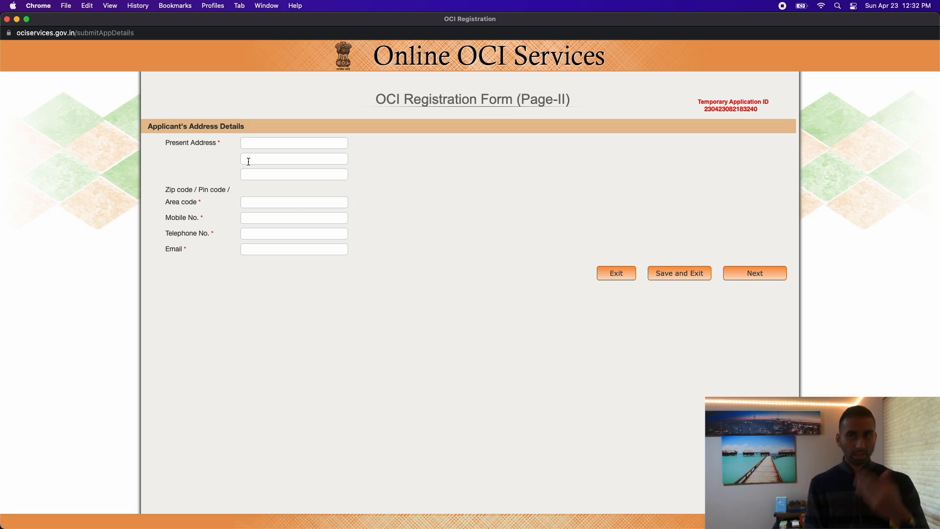
pyautogui.click(255, 144)
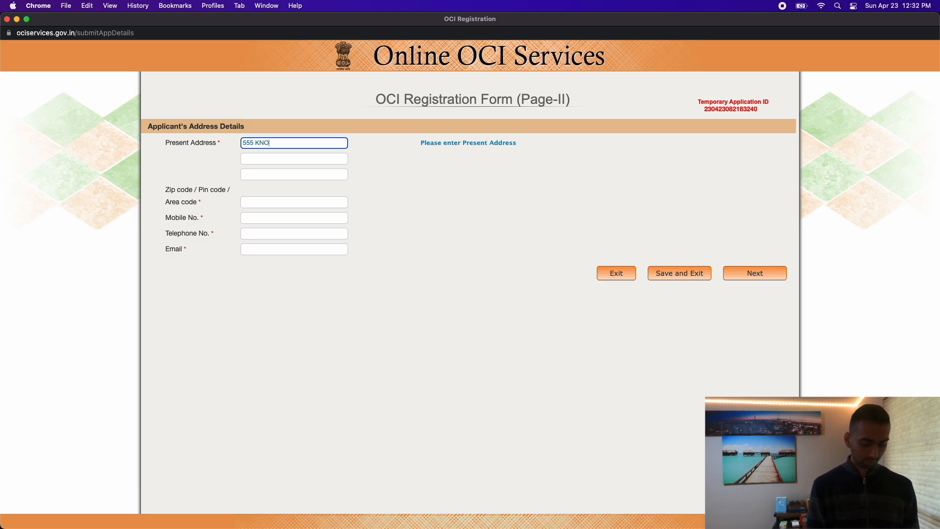
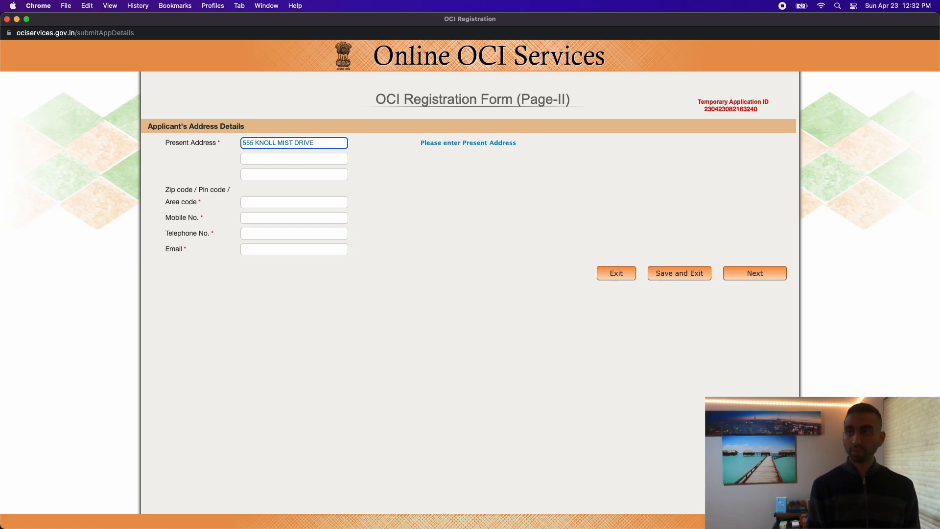
pyautogui.click(256, 157)
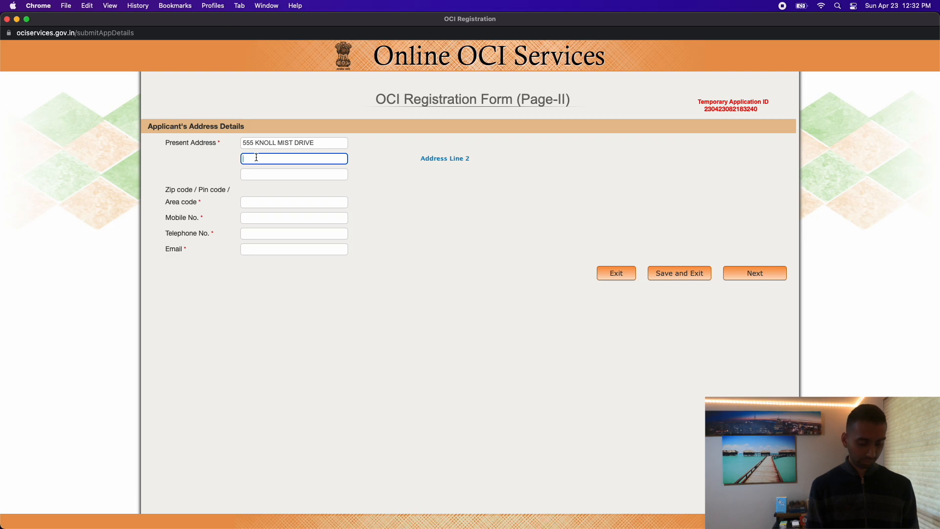
pyautogui.write('ROCK')
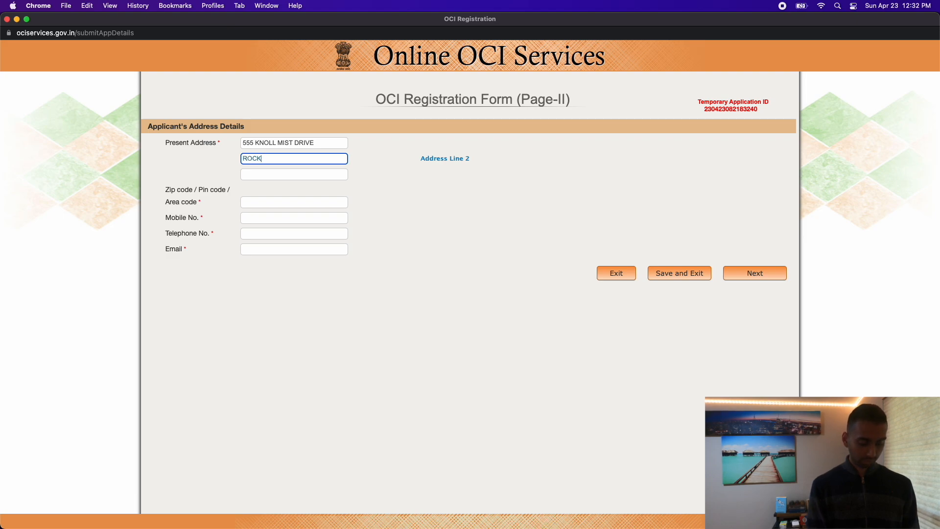
pyautogui.write('VILLE MARYLAND')
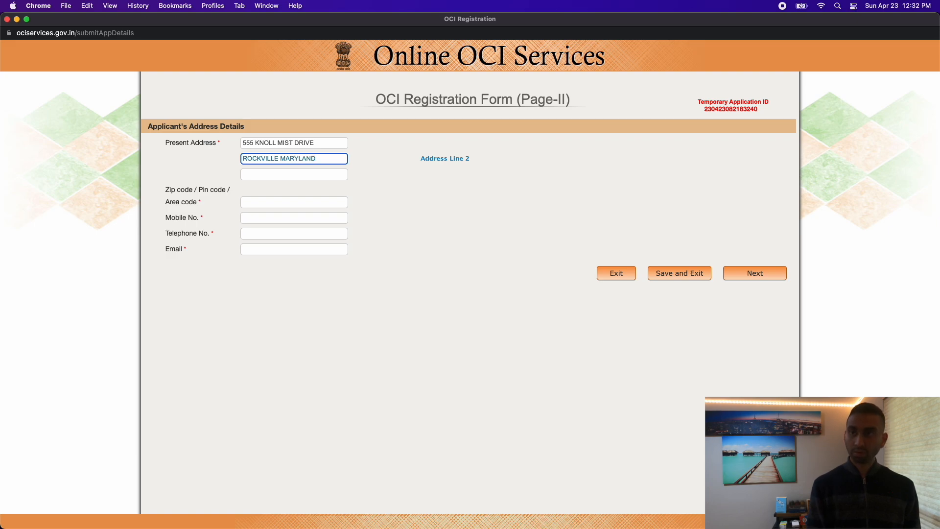
# Enter the zip code and start typing the mobile number.
pyautogui.click(263, 204)
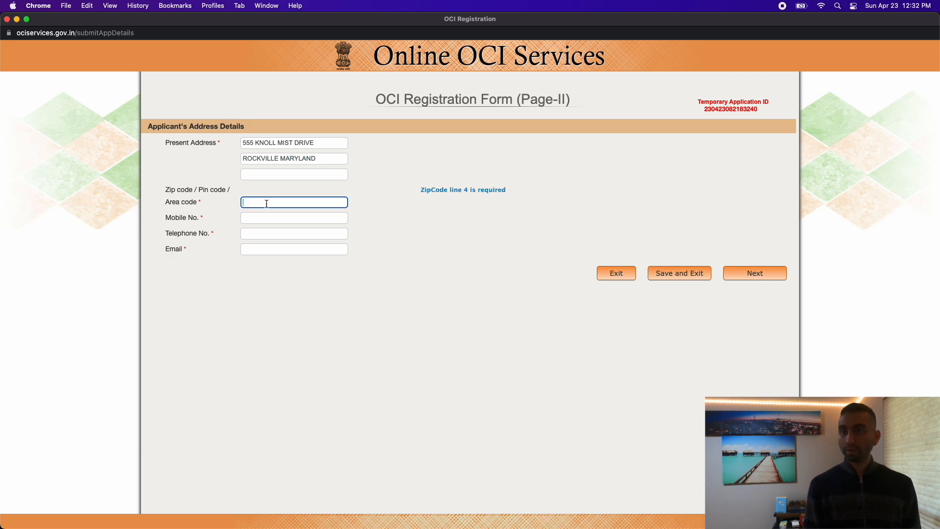
pyautogui.moveTo(166, 189); pyautogui.dragTo(219, 190)
pyautogui.click(253, 198)
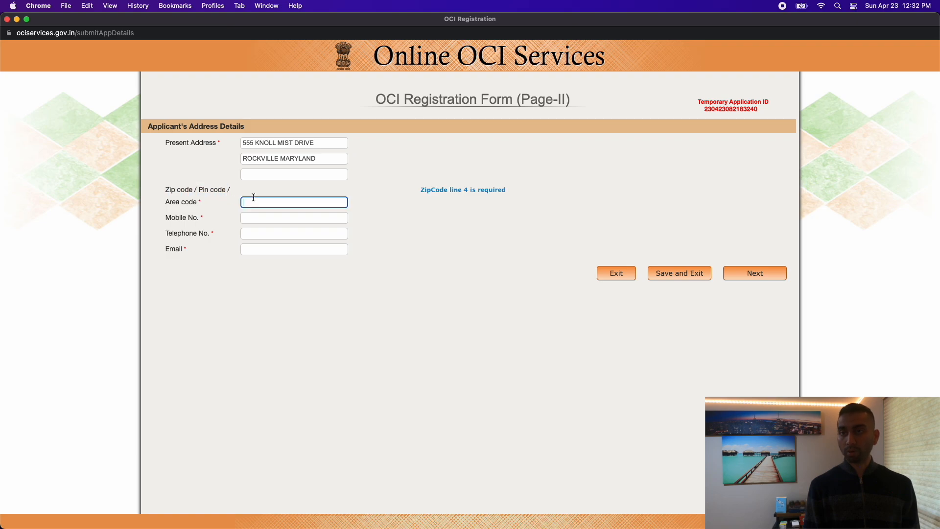
pyautogui.write('20852')
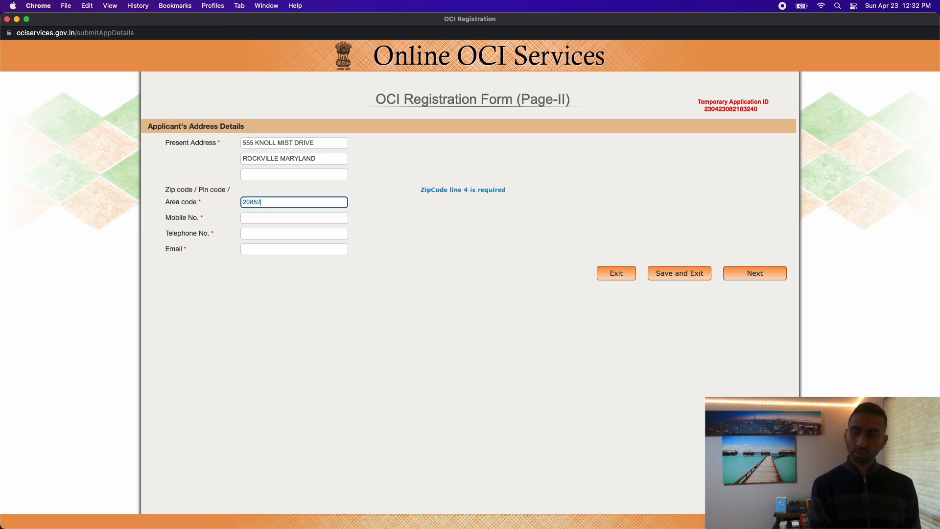
pyautogui.click(257, 218)
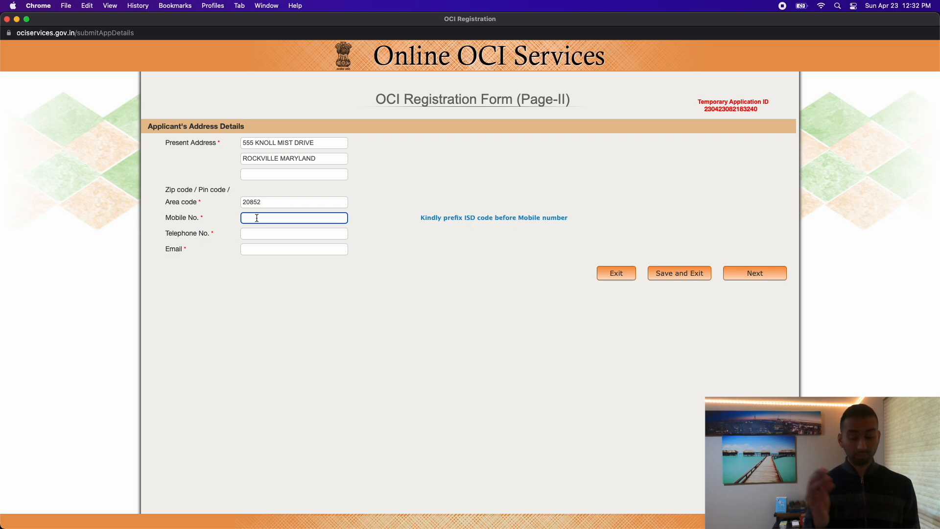
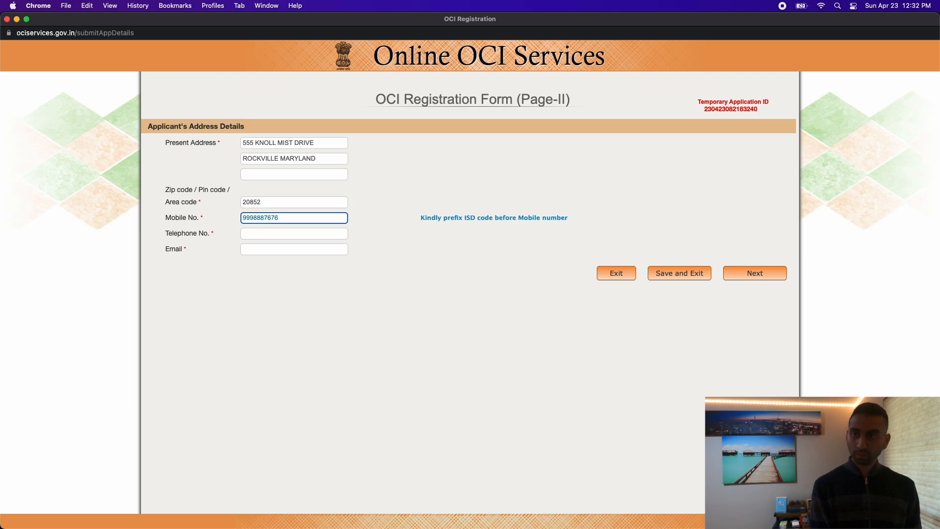
# Copy the mobile number into the Telephone No. field.
pyautogui.click(253, 233)
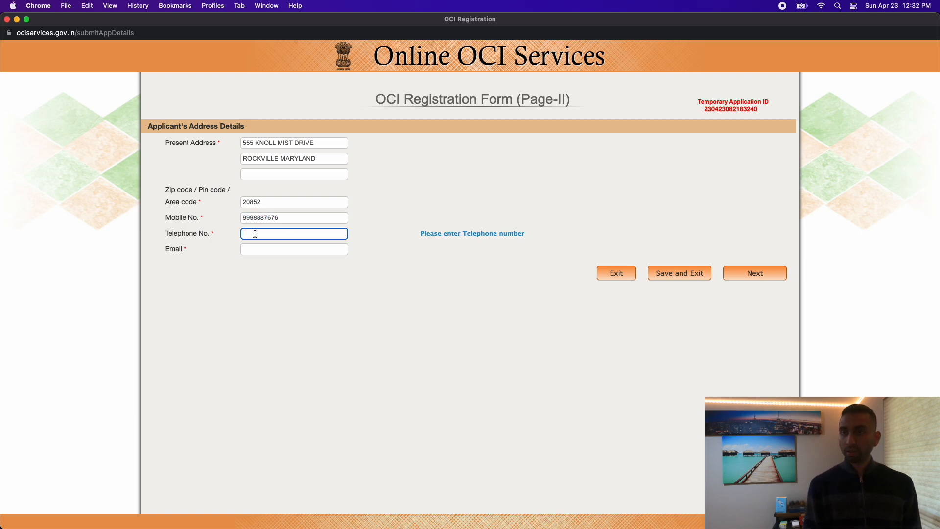
pyautogui.doubleClick(288, 220)
pyautogui.press('super+c')
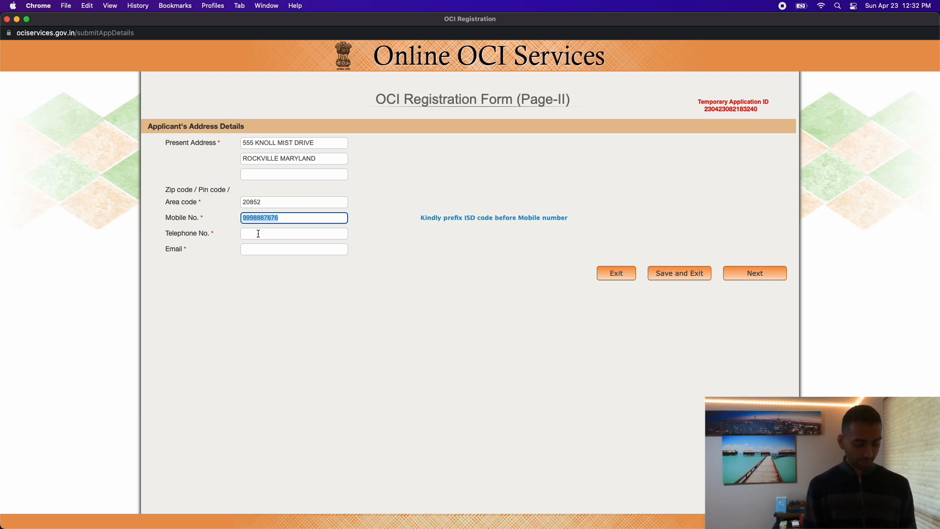
pyautogui.click(253, 233)
pyautogui.press('super+v')
# Fill in the applicant's e-mail address, noting the Temporary Application ID.
pyautogui.click(262, 248)
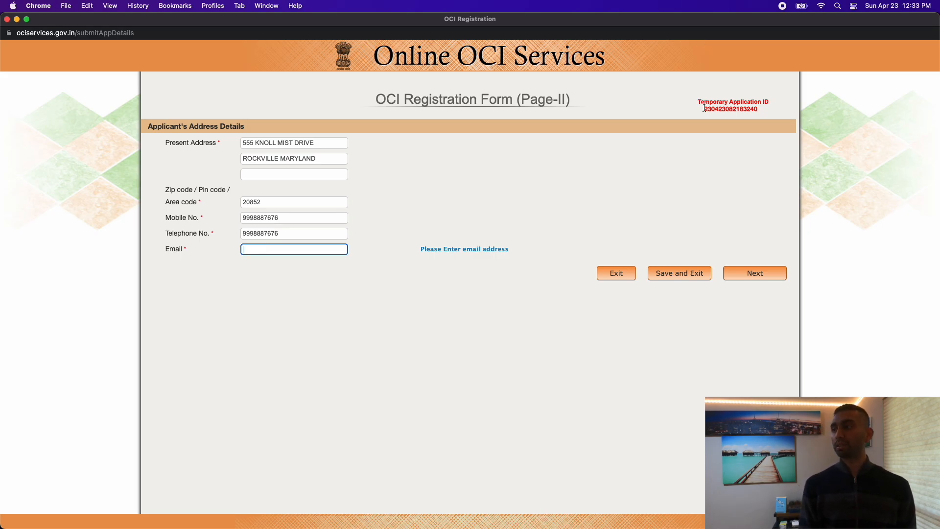
pyautogui.click(757, 110)
pyautogui.moveTo(752, 110); pyautogui.dragTo(661, 115)
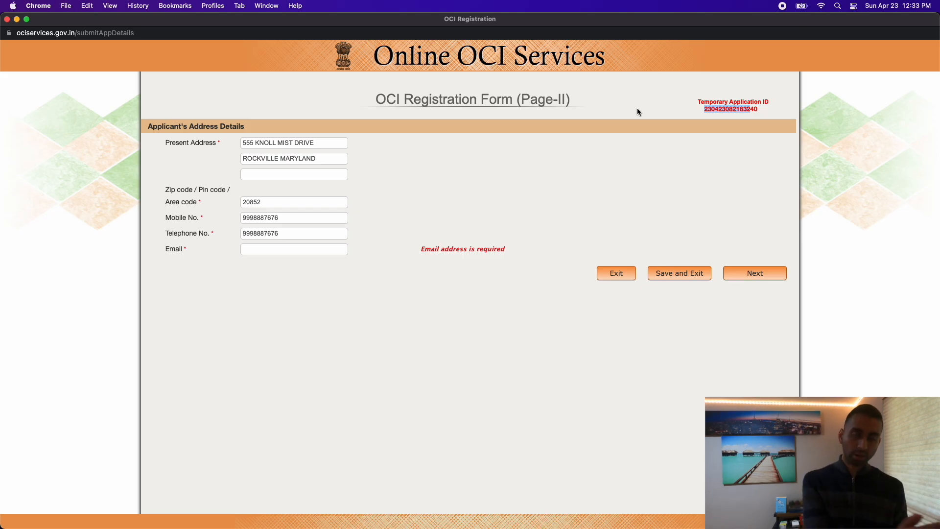
pyautogui.click(278, 249)
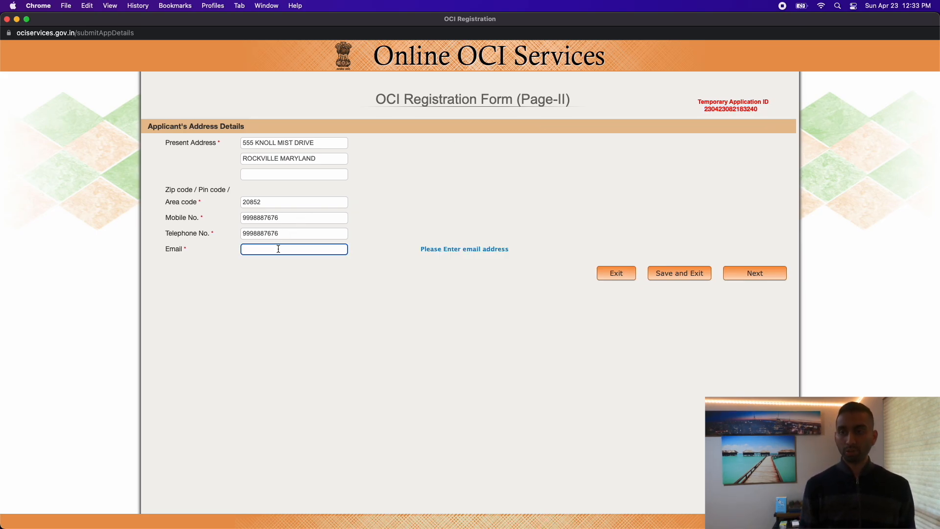
pyautogui.write('V@V')
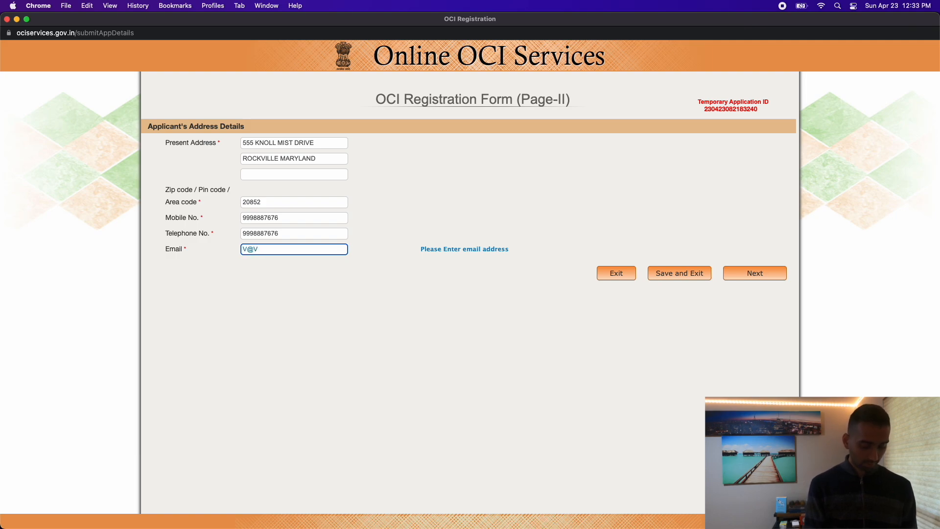
pyautogui.write('.com')
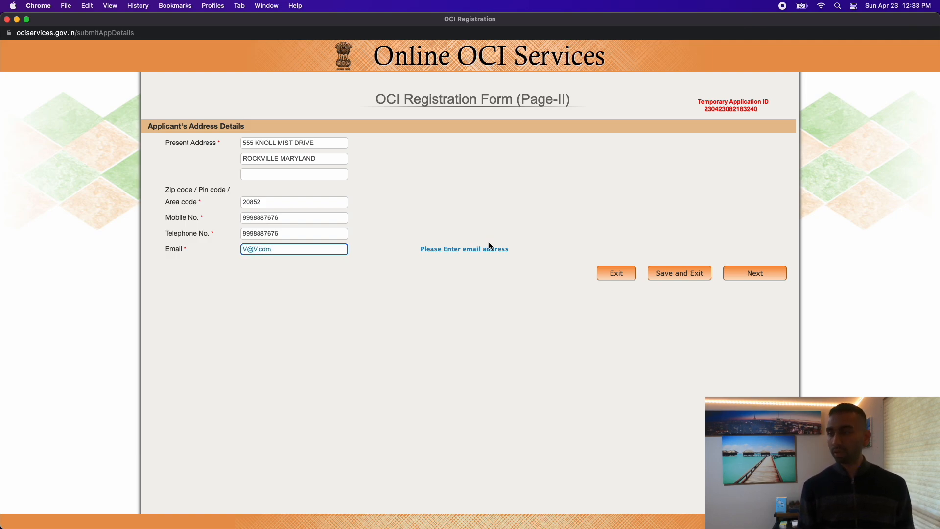
pyautogui.click(743, 277)
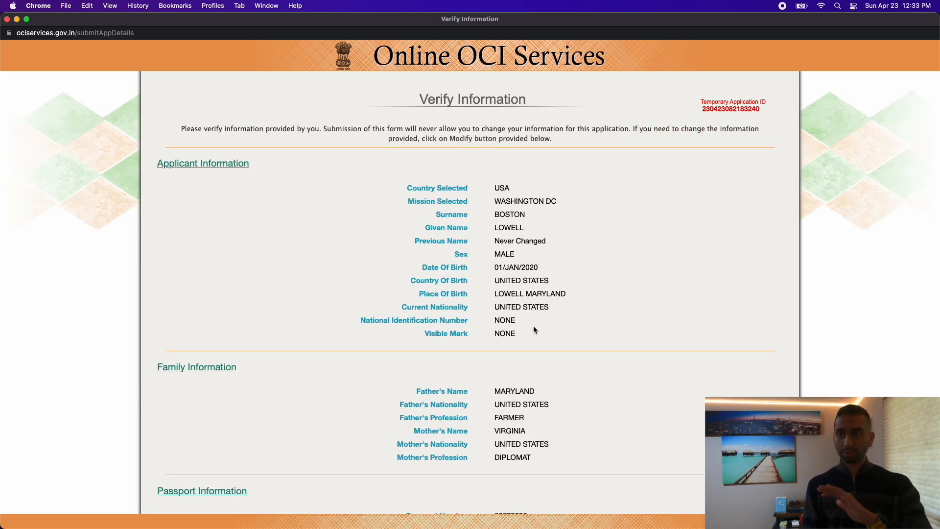
# Review the applicant and passport details on the Verify Information page.
pyautogui.scroll(-2, 595, 314)
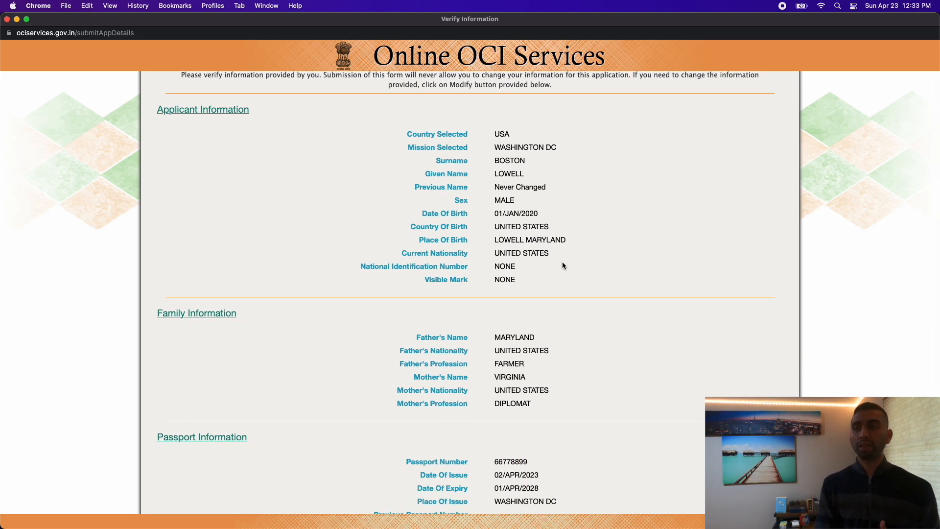
pyautogui.moveTo(395, 126); pyautogui.dragTo(562, 295)
pyautogui.click(549, 292)
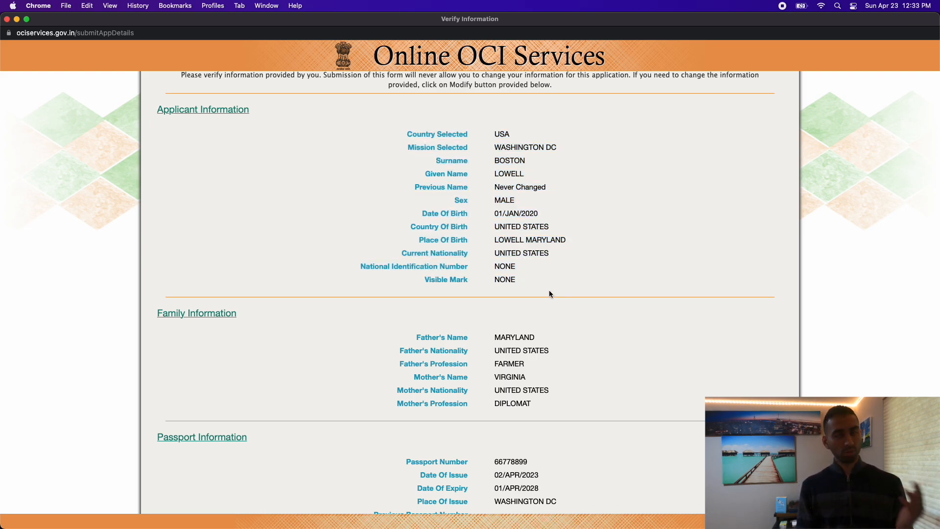
pyautogui.scroll(-3, 550, 293)
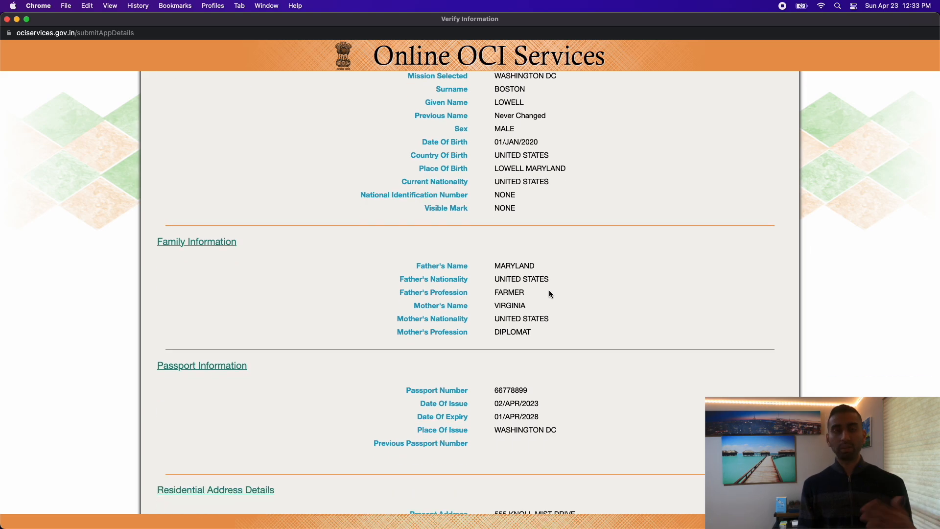
pyautogui.scroll(-5, 549, 294)
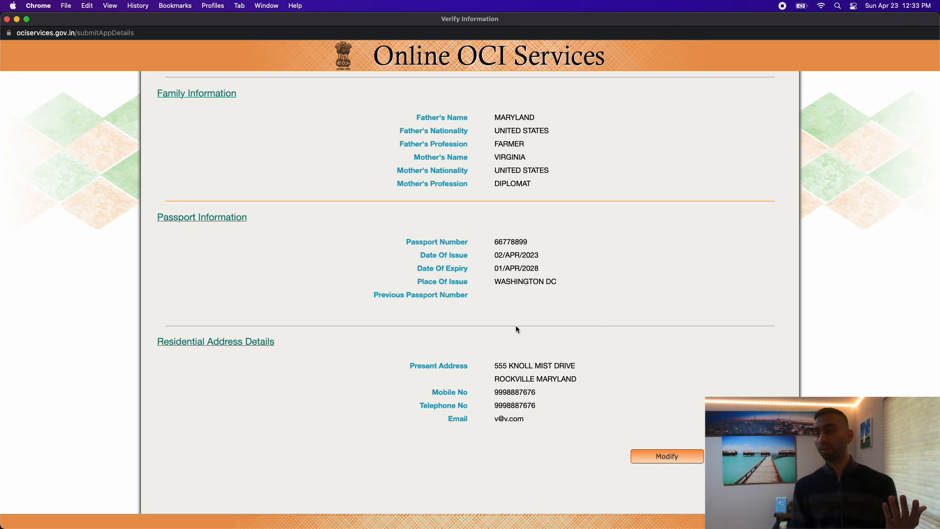
pyautogui.moveTo(494, 281); pyautogui.dragTo(549, 283)
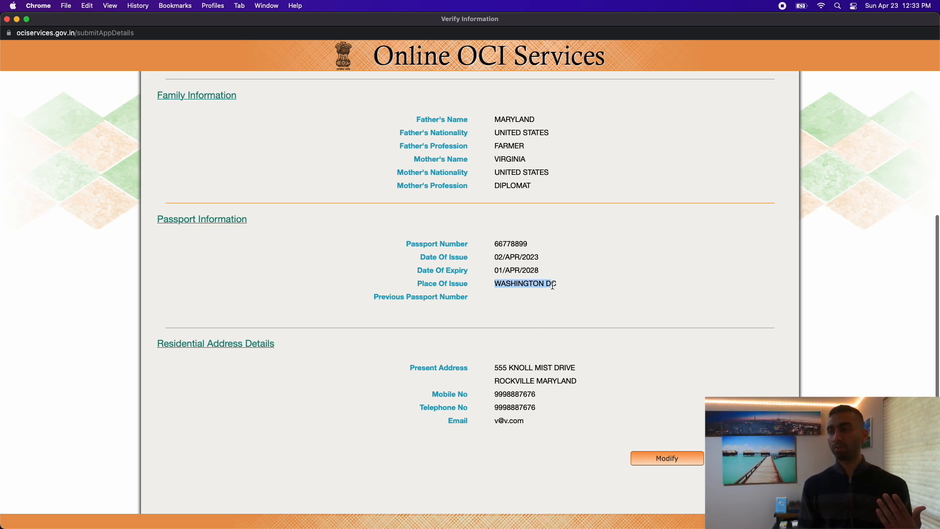
pyautogui.scroll(3, 549, 289)
pyautogui.scroll(3, 550, 288)
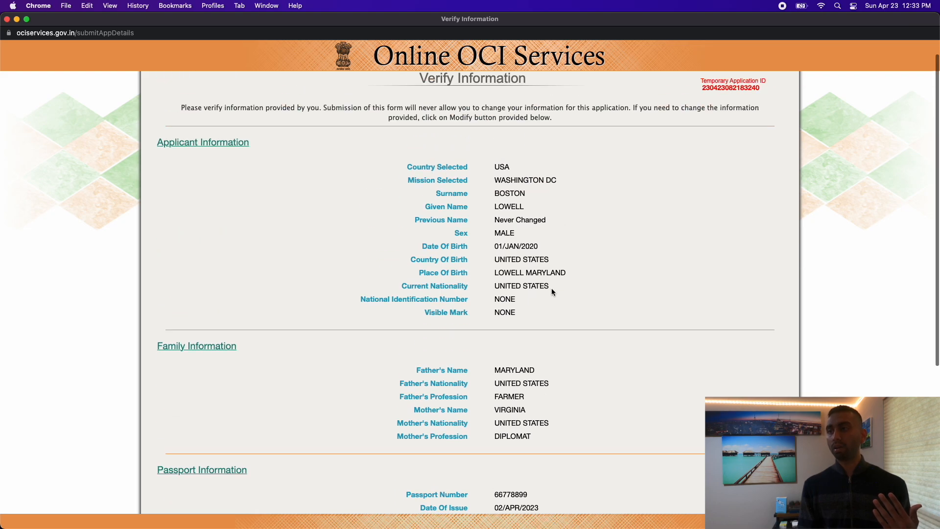
pyautogui.scroll(1, 551, 289)
pyautogui.scroll(-5, 552, 292)
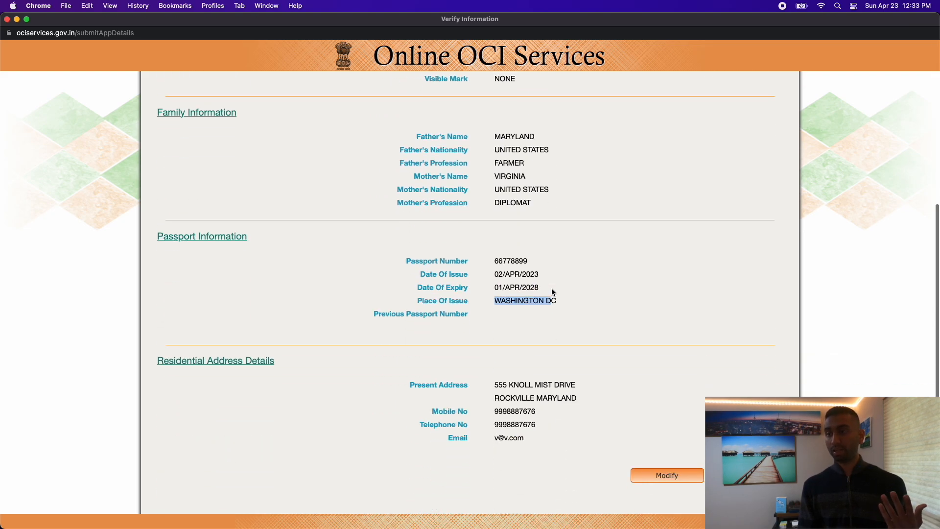
pyautogui.tripleClick(548, 303)
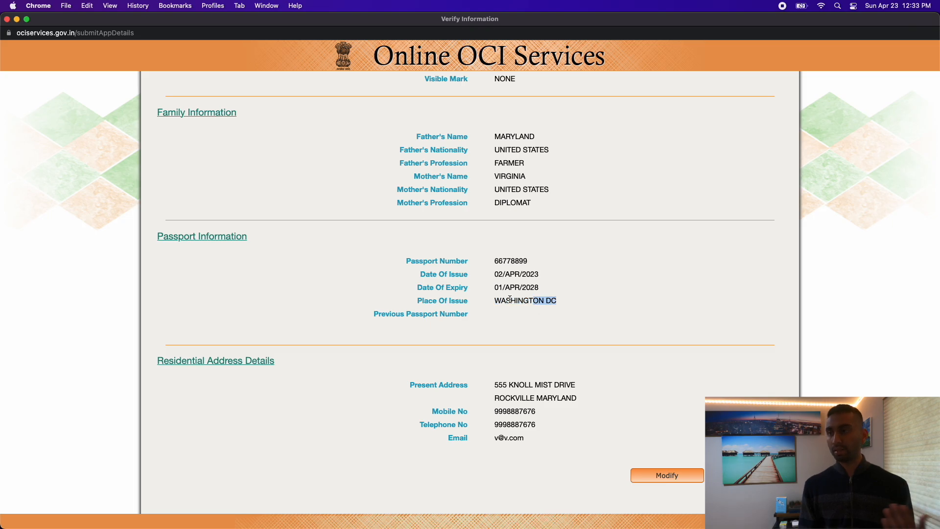
pyautogui.click(570, 397)
# Recheck the upper details and continue to the OCI Image Upload page.
pyautogui.scroll(4, 570, 397)
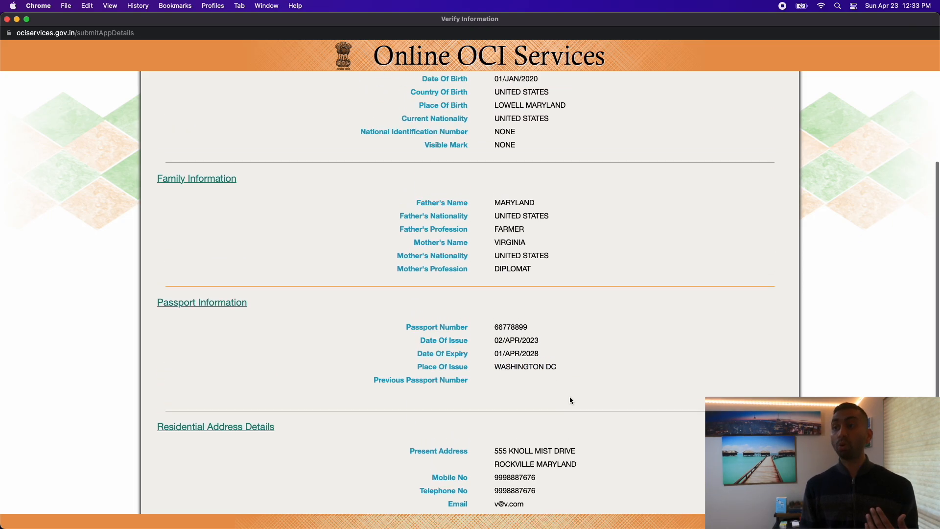
pyautogui.scroll(2, 569, 395)
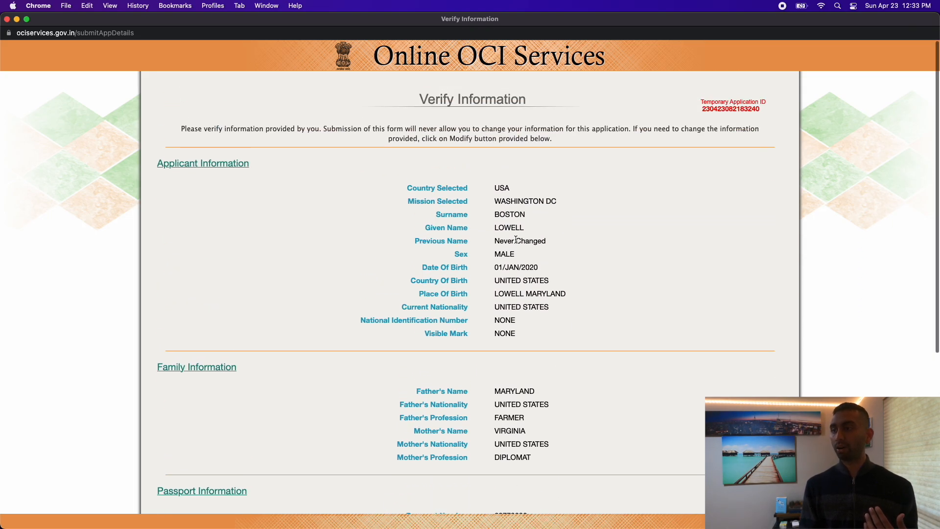
pyautogui.moveTo(494, 201); pyautogui.dragTo(565, 201)
pyautogui.click(565, 202)
pyautogui.scroll(-6, 610, 240)
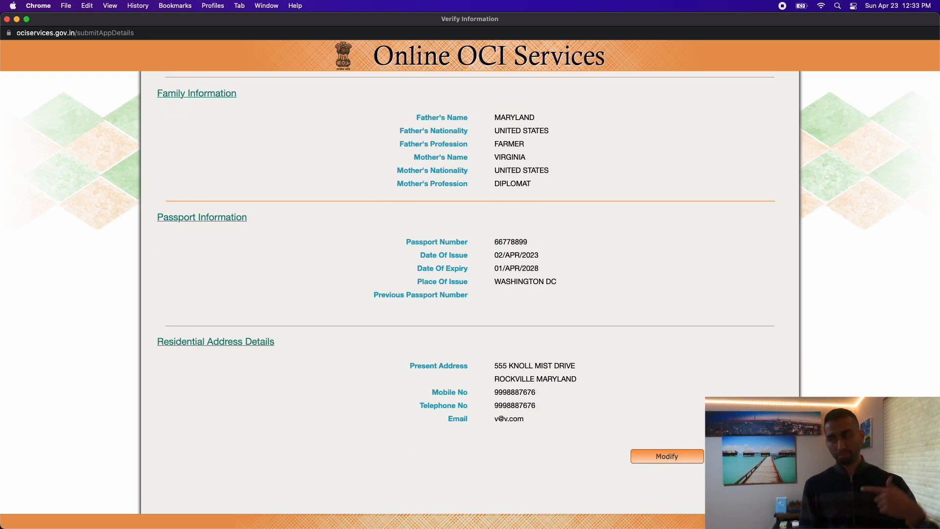
pyautogui.click(667, 456)
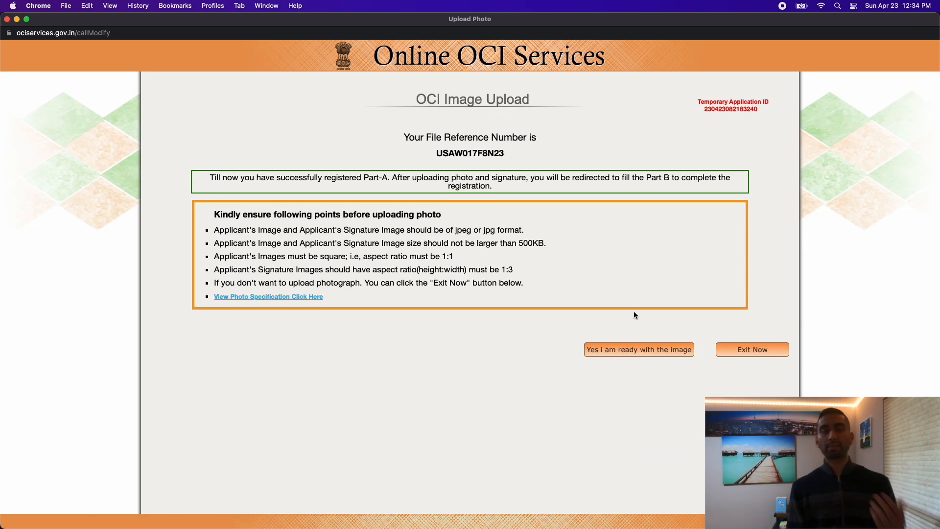
# Select the File Reference Number, then confirm you are ready with the image to open the upload window.
pyautogui.doubleClick(457, 153)
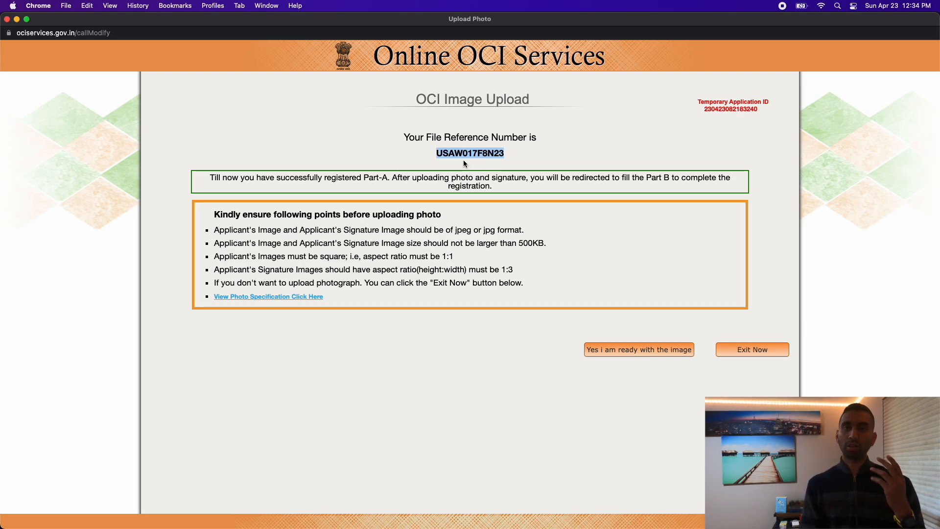
pyautogui.doubleClick(467, 153)
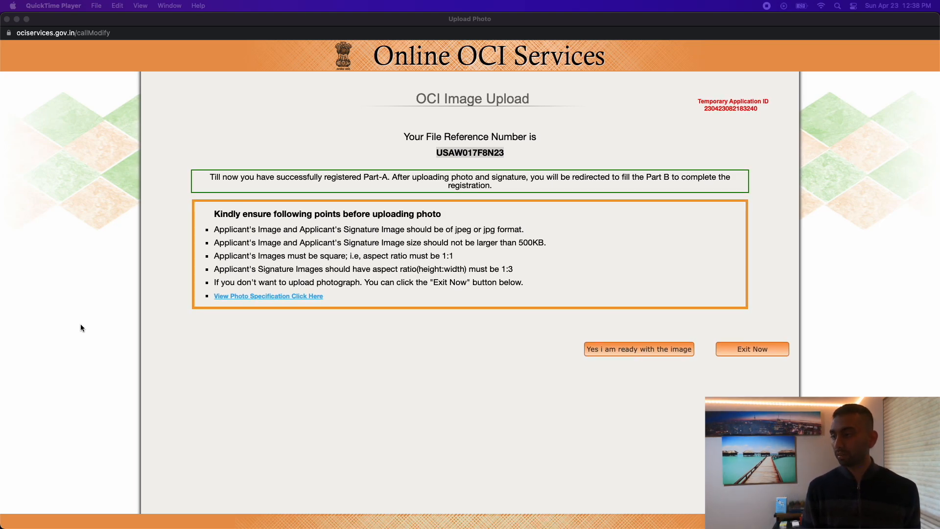
pyautogui.click(653, 354)
pyautogui.click(651, 351)
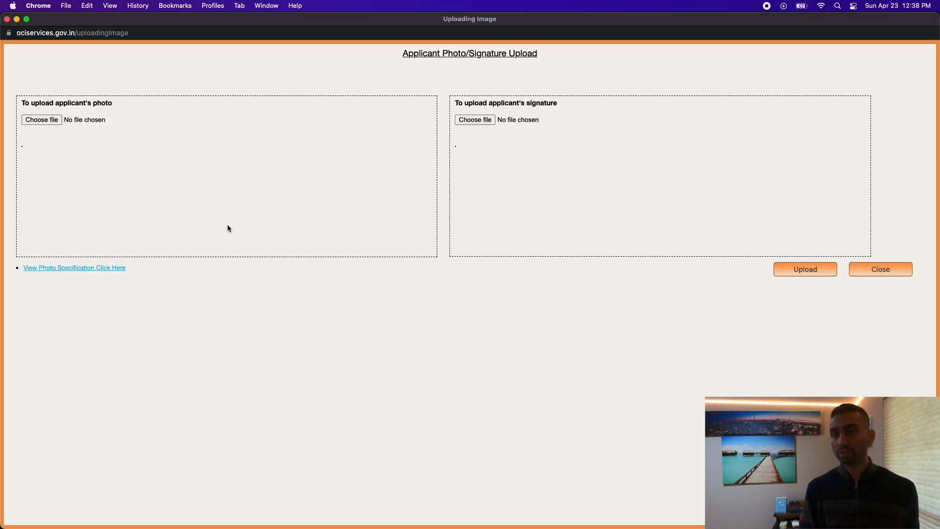
# Load Samle Digital Photo.jpg from Desktop > png2jpg as the applicant's photo.
pyautogui.click(44, 122)
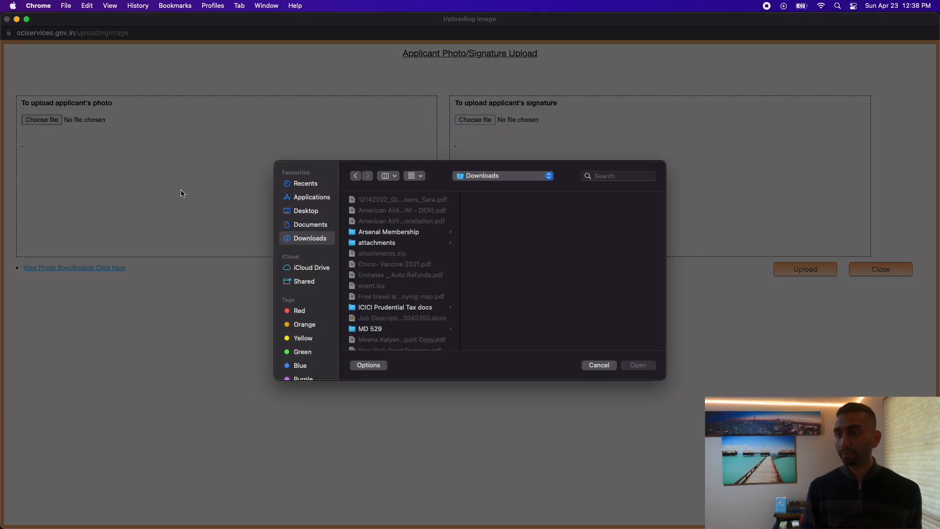
pyautogui.click(307, 224)
pyautogui.click(307, 211)
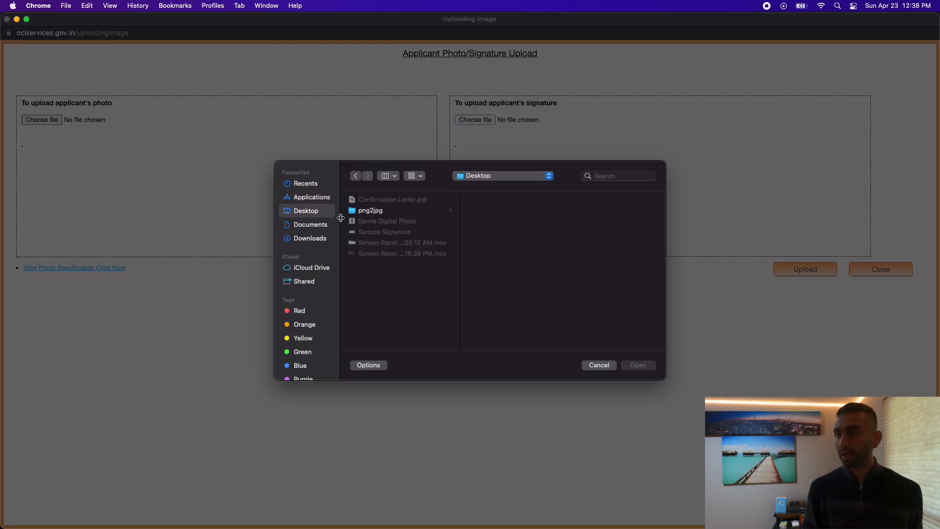
pyautogui.click(371, 212)
pyautogui.click(525, 203)
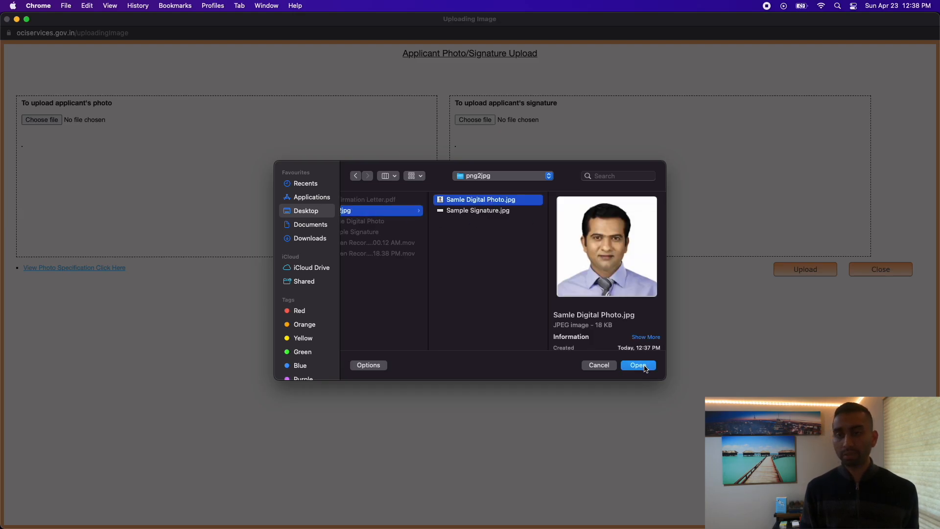
pyautogui.click(638, 366)
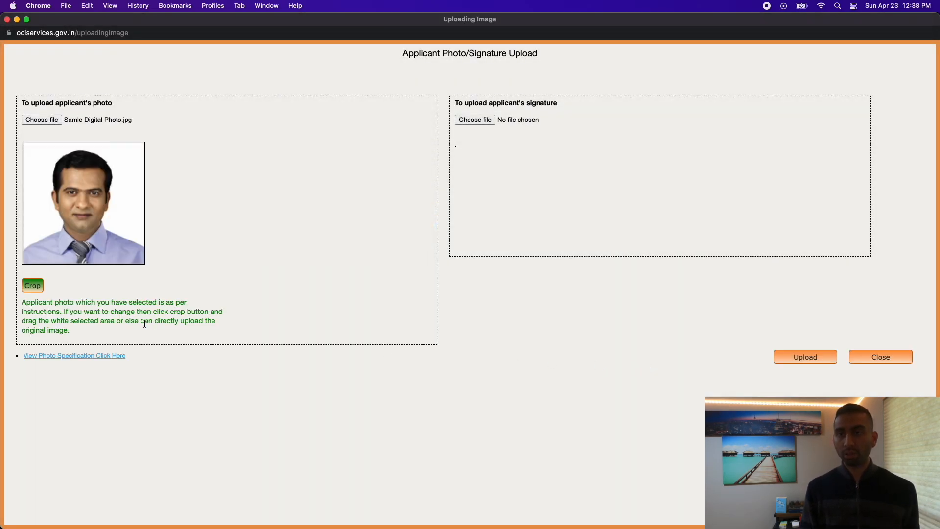
# Crop the photo, nudging the crop area slightly right and down, and accept it.
pyautogui.click(33, 286)
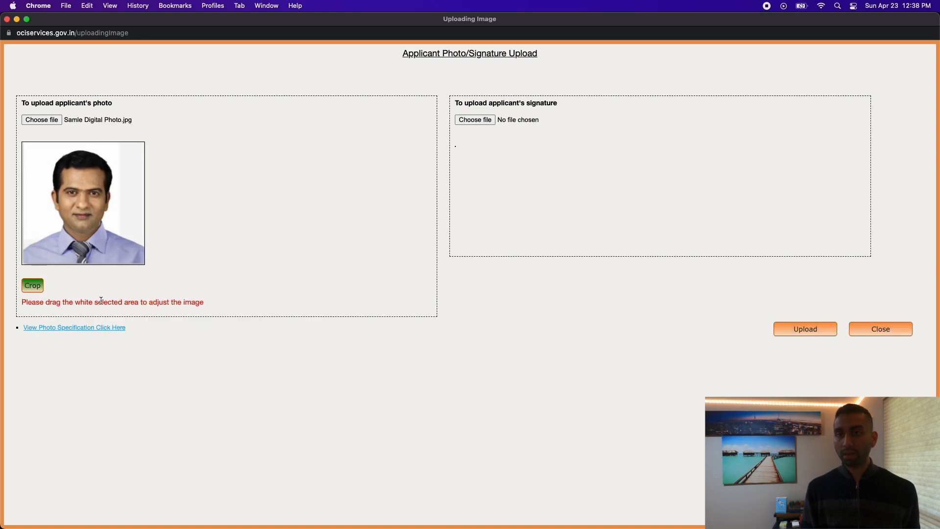
pyautogui.moveTo(64, 223); pyautogui.dragTo(65, 224)
pyautogui.click(41, 288)
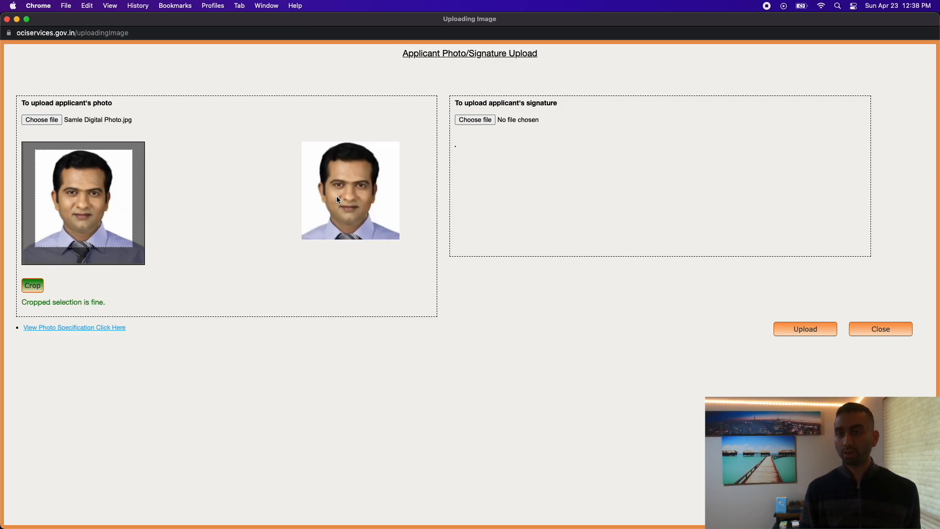
# Load Sample Signature.jpg as the signature, shift its crop area, and upload both images.
pyautogui.click(477, 121)
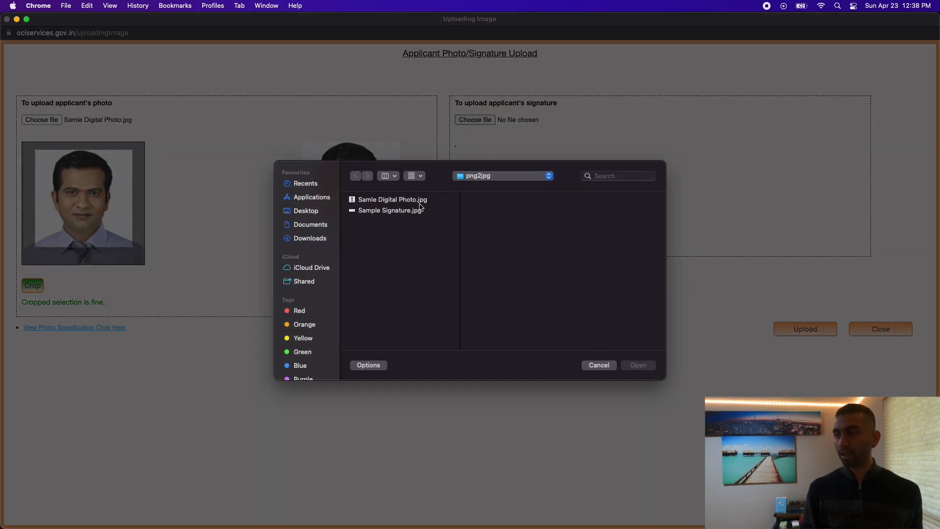
pyautogui.click(388, 213)
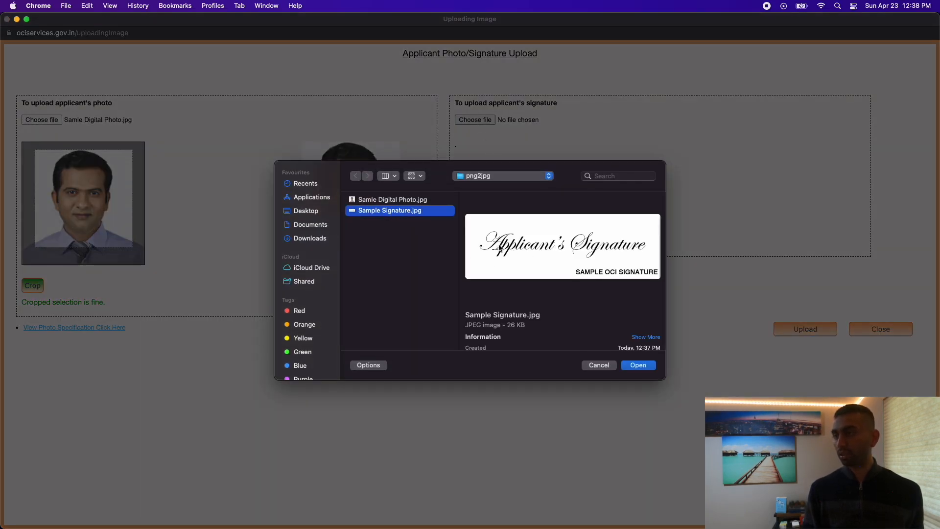
pyautogui.click(640, 364)
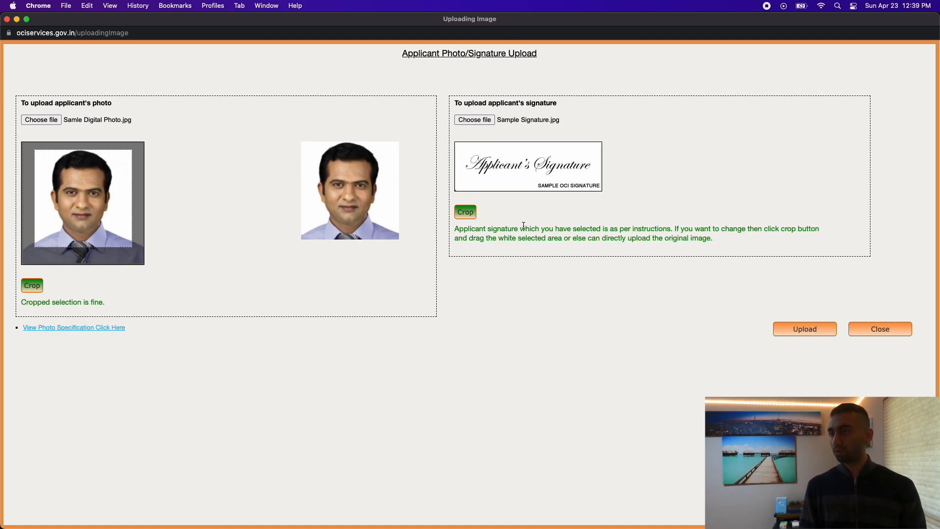
pyautogui.click(472, 213)
pyautogui.moveTo(538, 168); pyautogui.dragTo(545, 173)
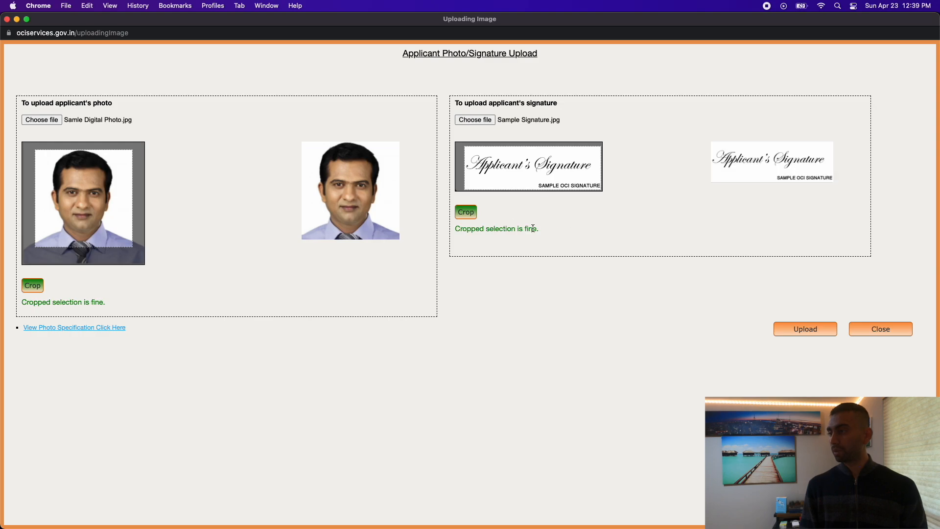
pyautogui.click(814, 335)
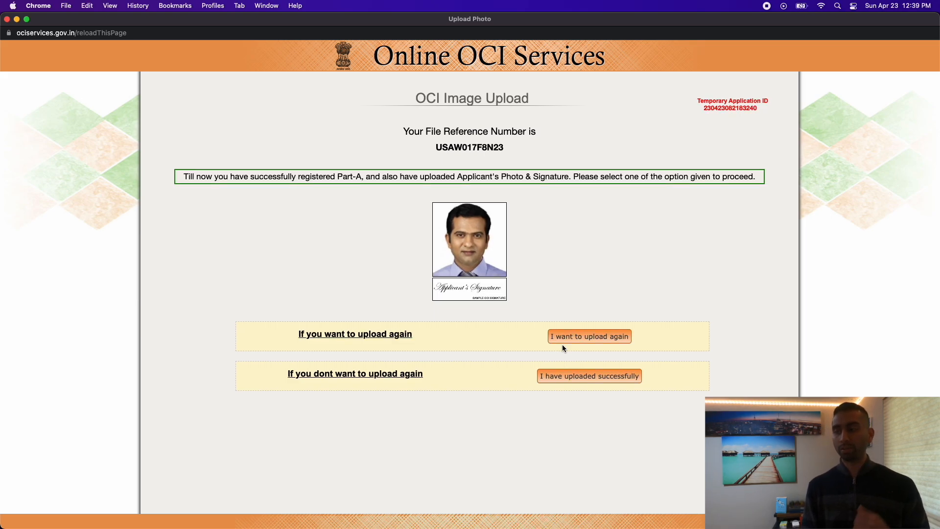
# Confirm the images uploaded successfully, scroll through the required documents, and proceed to Part B.
pyautogui.click(583, 378)
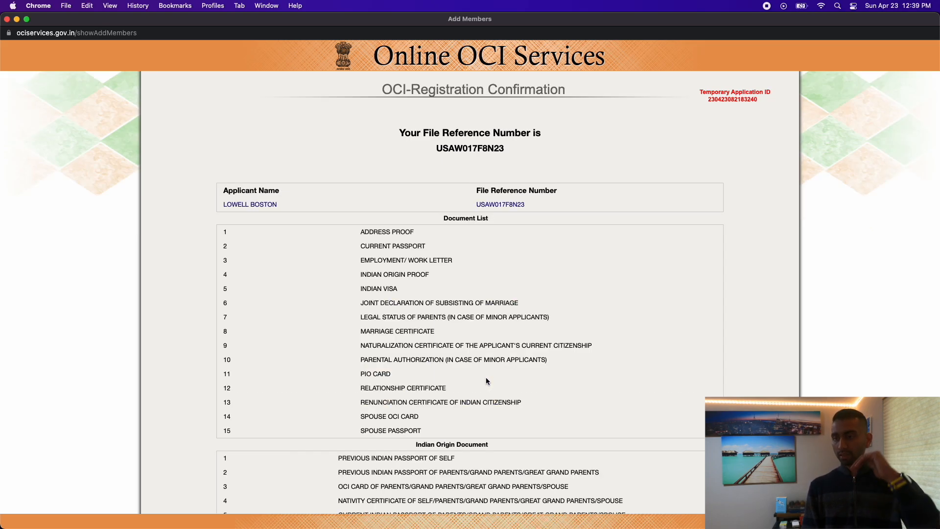
pyautogui.scroll(-3, 568, 363)
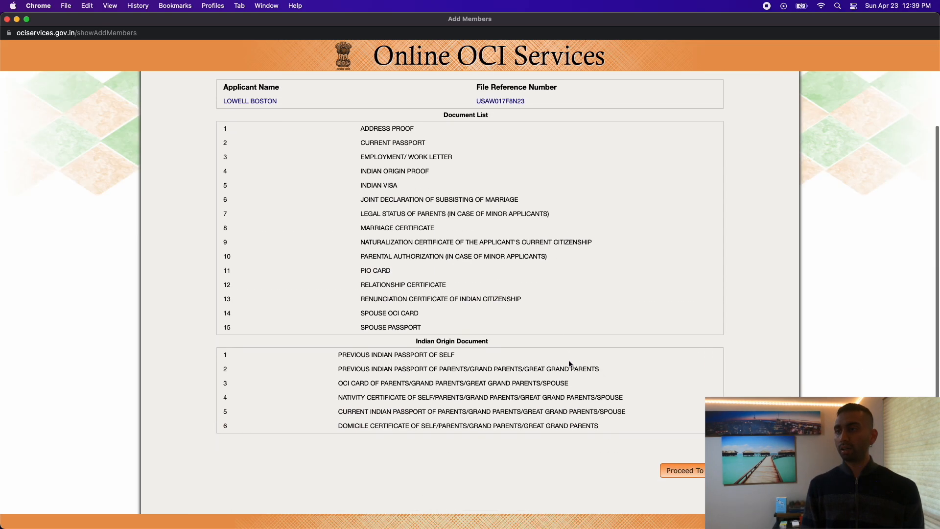
pyautogui.scroll(1, 569, 364)
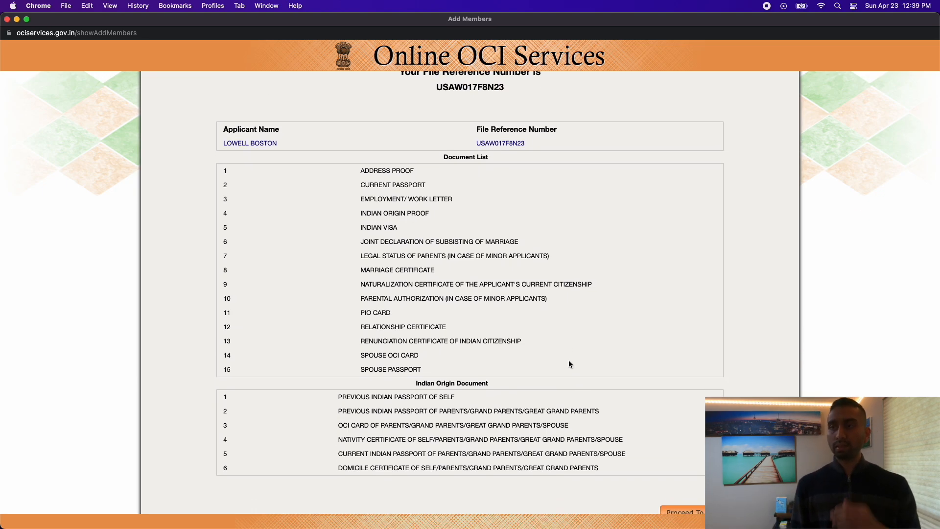
pyautogui.scroll(-1, 570, 363)
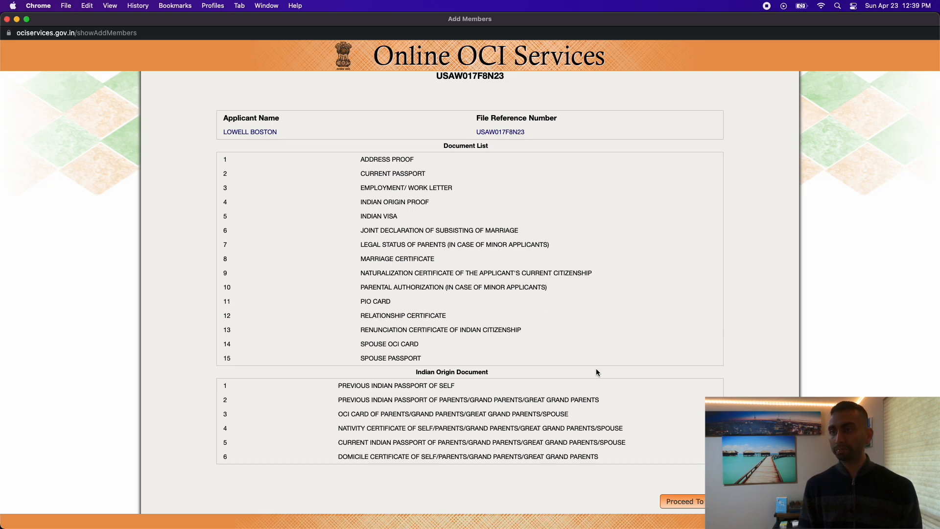
pyautogui.click(684, 501)
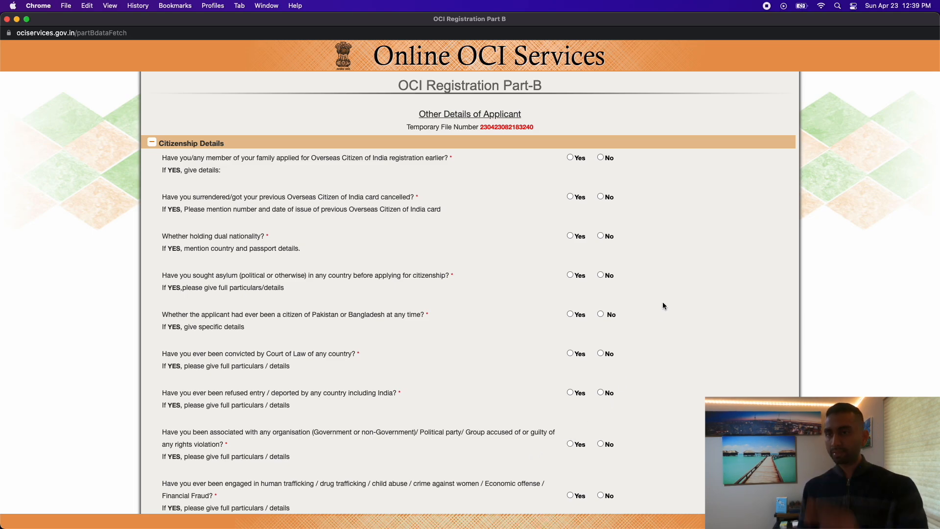
# Answer No to earlier OCI application, card cancellation, dual nationality, asylum and former Pakistan/Bangladesh citizenship.
pyautogui.scroll(-5, 665, 257)
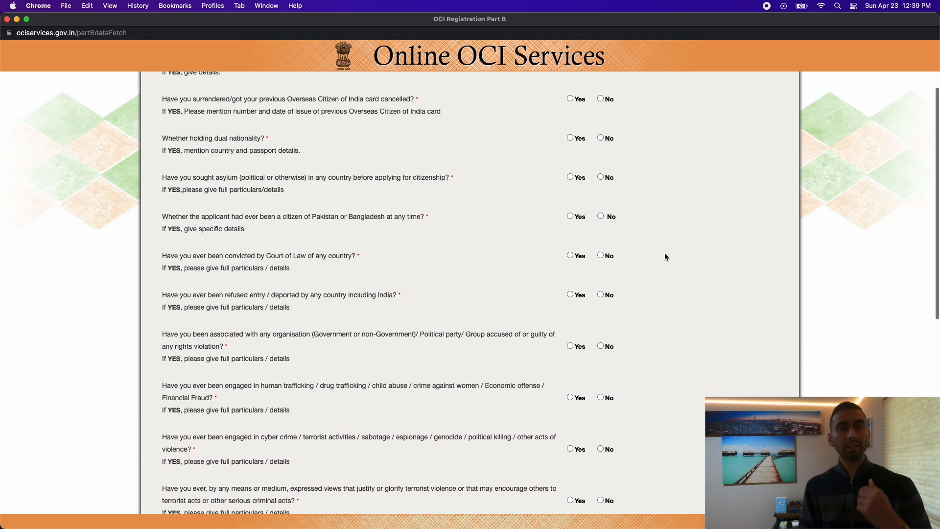
pyautogui.scroll(3, 665, 257)
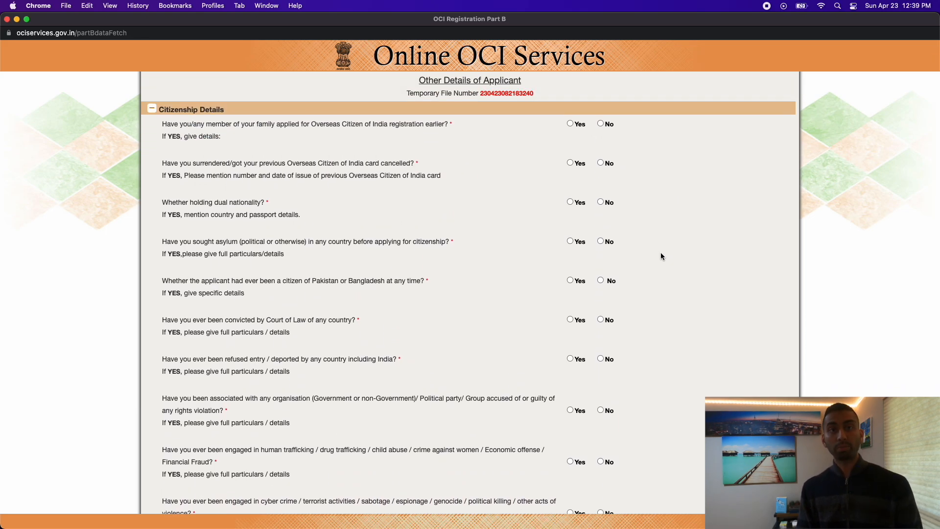
pyautogui.scroll(-1, 632, 158)
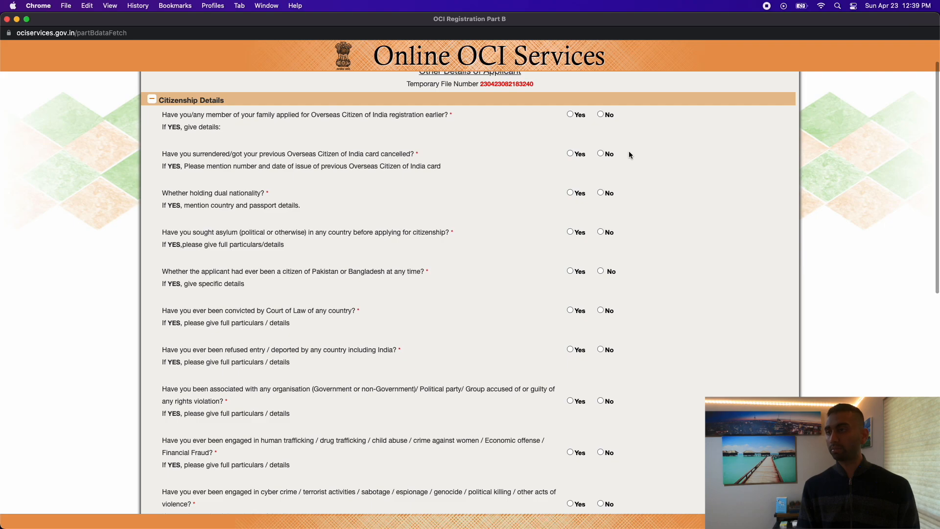
pyautogui.click(600, 114)
pyautogui.scroll(-1, 601, 155)
pyautogui.click(601, 154)
pyautogui.click(600, 191)
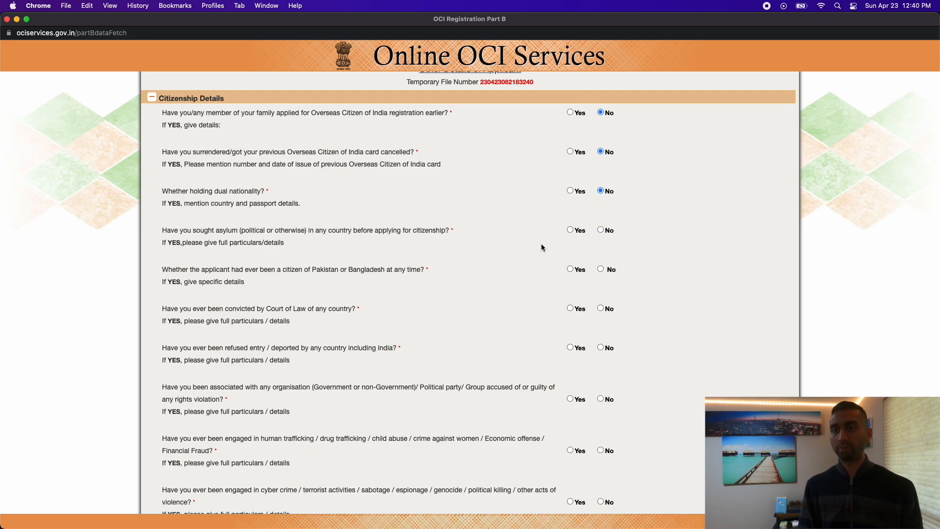
pyautogui.click(570, 191)
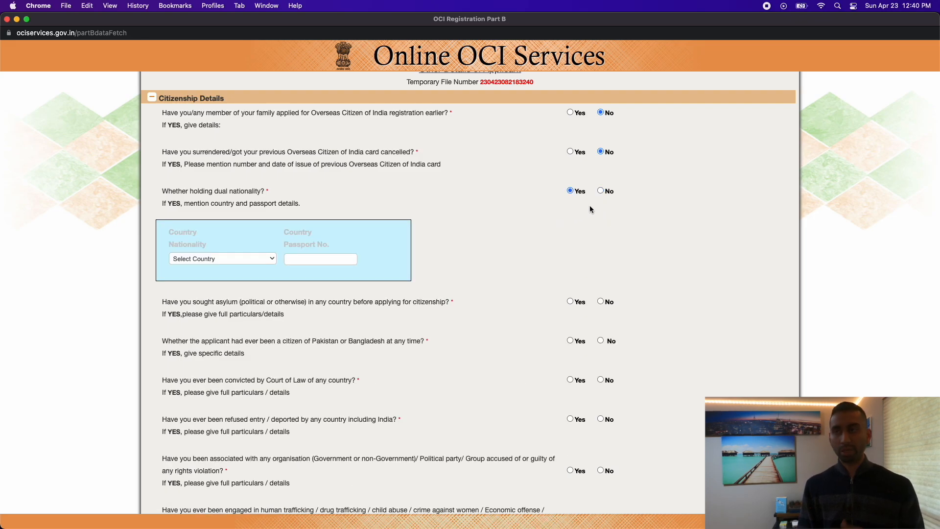
pyautogui.click(601, 191)
pyautogui.scroll(-2, 580, 248)
pyautogui.click(600, 177)
pyautogui.click(601, 215)
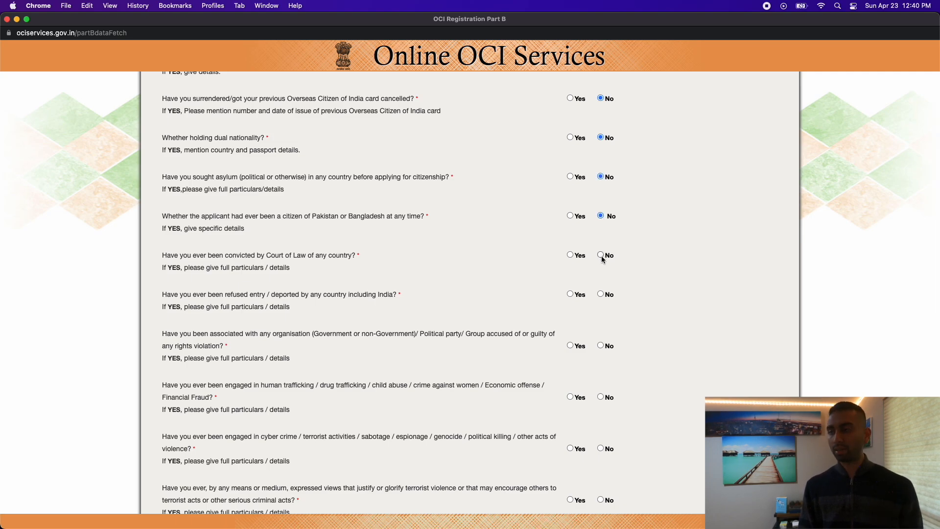
# Answer No to rights-violation organisation, cyber crime, human trafficking and Pakistan/Bangladesh ancestry questions.
pyautogui.scroll(-2, 592, 269)
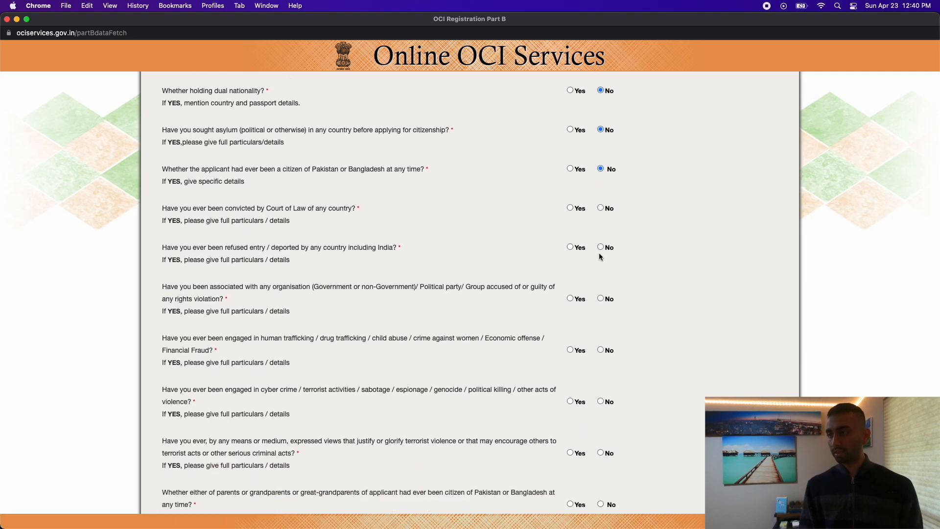
pyautogui.scroll(-2, 612, 279)
pyautogui.click(600, 257)
pyautogui.scroll(-2, 601, 274)
pyautogui.click(600, 304)
pyautogui.scroll(-1, 600, 308)
pyautogui.click(601, 234)
pyautogui.scroll(-5, 599, 353)
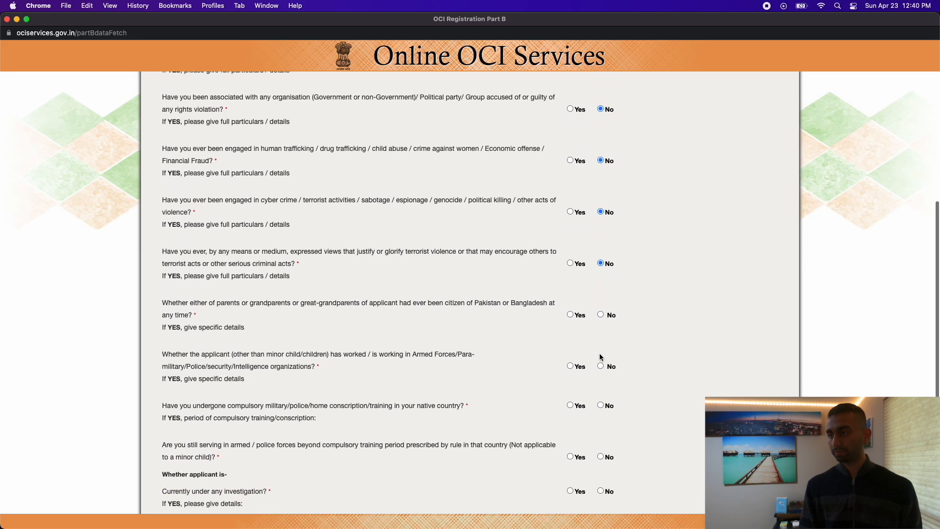
pyautogui.click(600, 280)
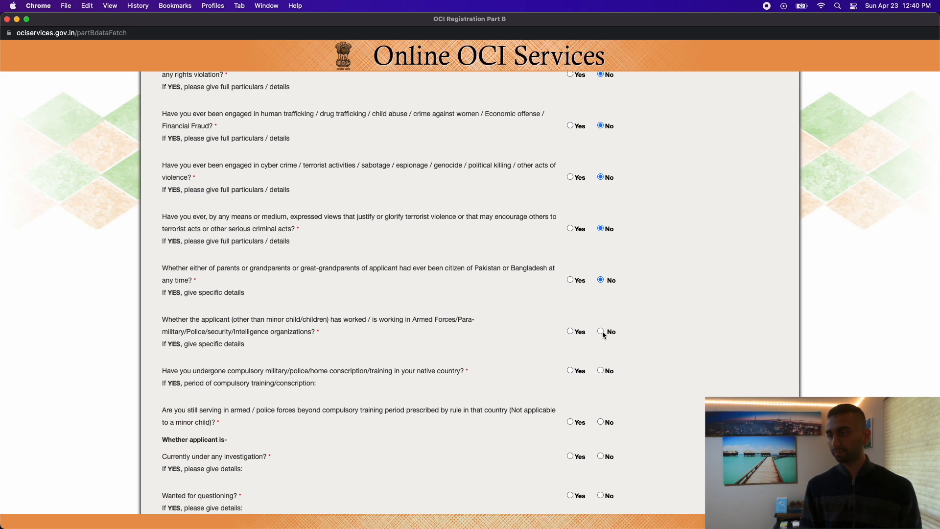
# Answer No to armed forces, conscription, still serving, investigation and questioning; expand Present Nationality Details.
pyautogui.click(601, 332)
pyautogui.scroll(-5, 603, 337)
pyautogui.click(600, 245)
pyautogui.click(601, 295)
pyautogui.click(600, 330)
pyautogui.click(601, 368)
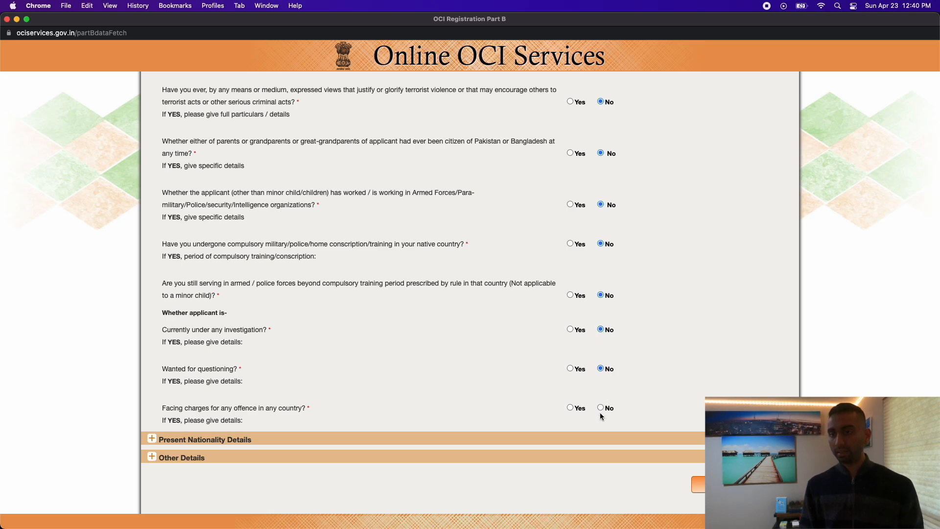
pyautogui.scroll(-2, 530, 380)
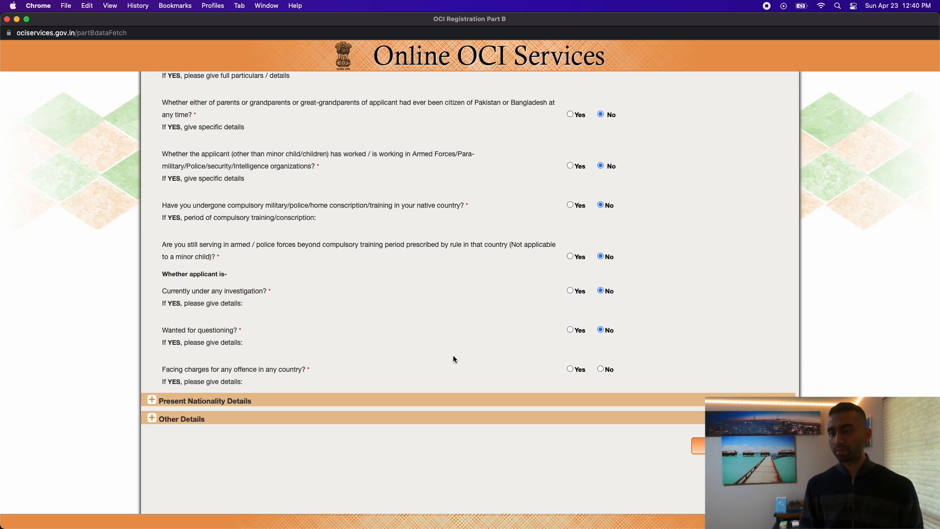
pyautogui.click(192, 401)
pyautogui.scroll(-3, 494, 384)
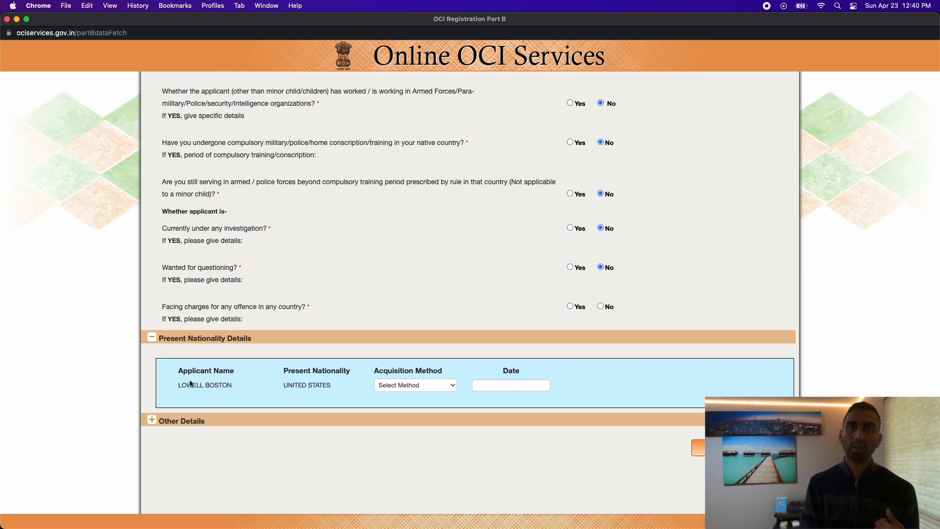
# Choose BY BIRTH as the nationality acquisition method and expand the Other Details section.
pyautogui.scroll(1, 366, 411)
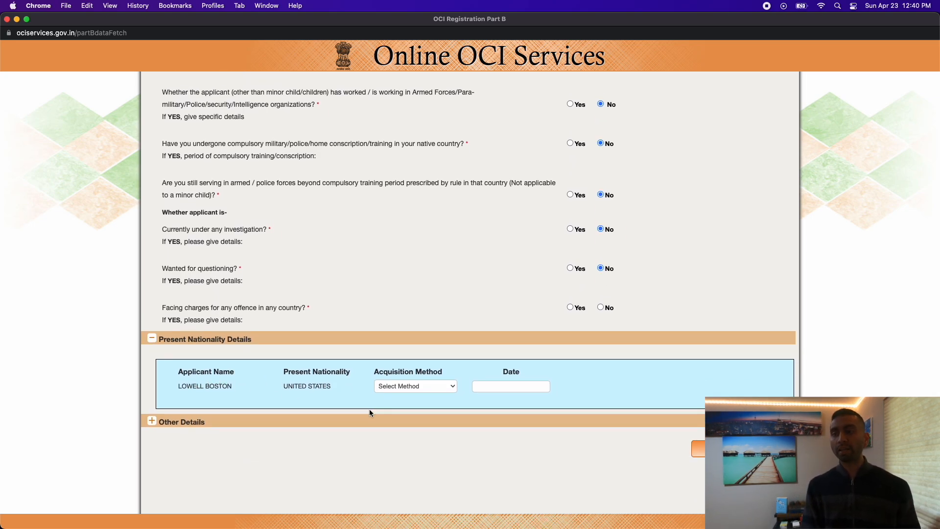
pyautogui.click(414, 388)
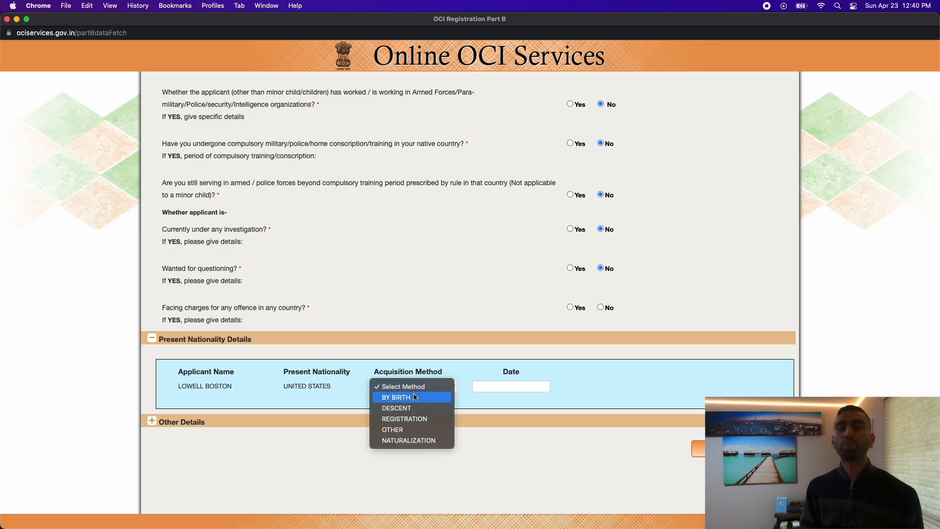
pyautogui.click(414, 396)
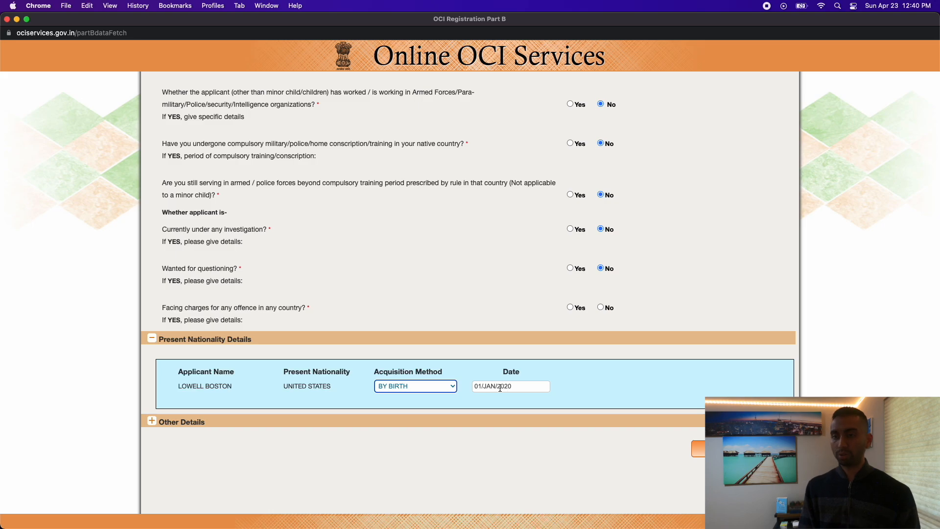
pyautogui.click(173, 423)
pyautogui.scroll(-3, 243, 425)
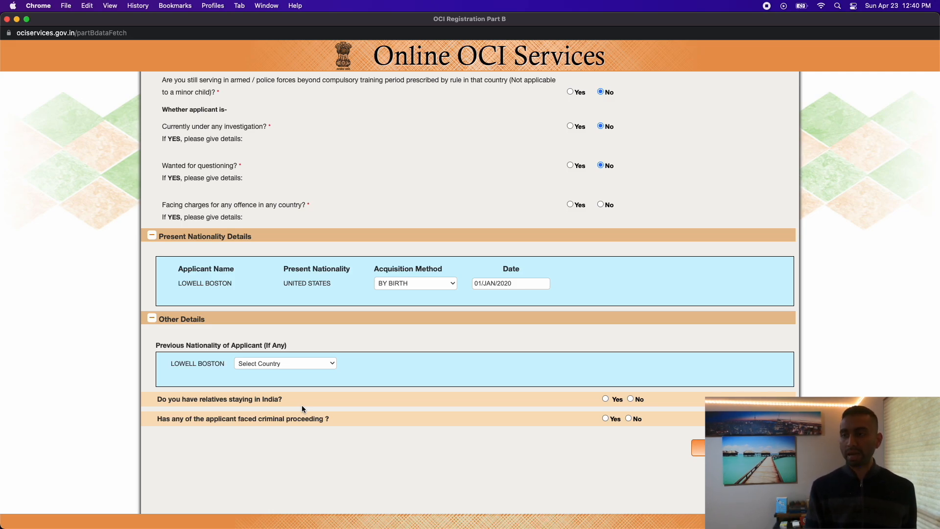
# Keep BY BIRTH, and answer No to relatives staying in India and facing criminal proceedings.
pyautogui.click(403, 281)
pyautogui.click(338, 294)
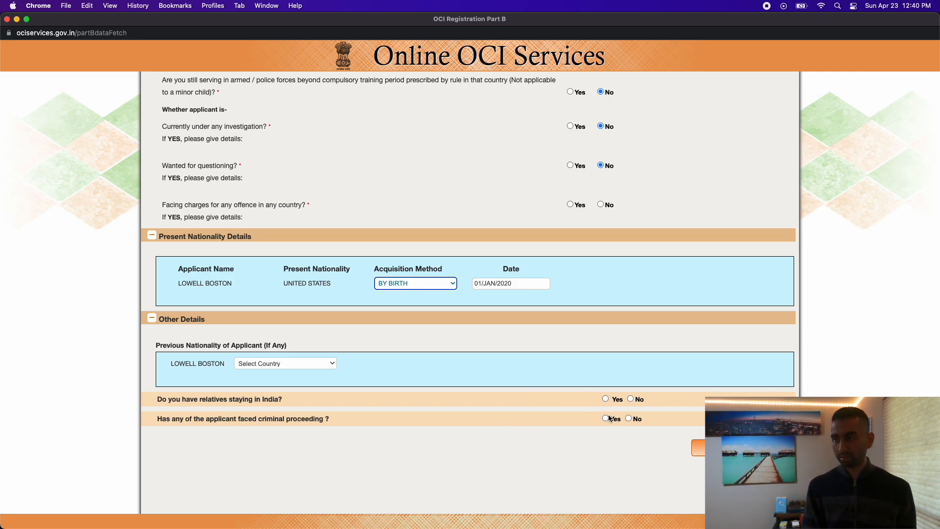
pyautogui.click(606, 399)
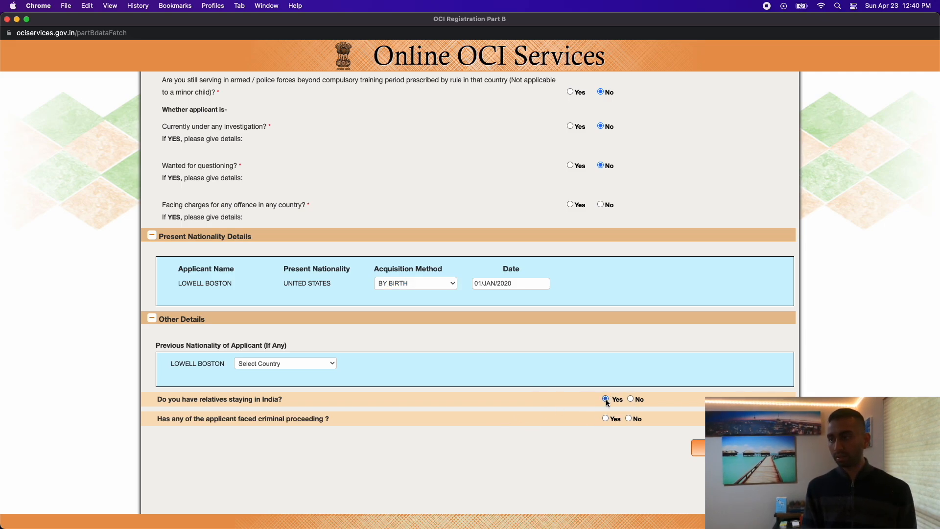
pyautogui.click(630, 399)
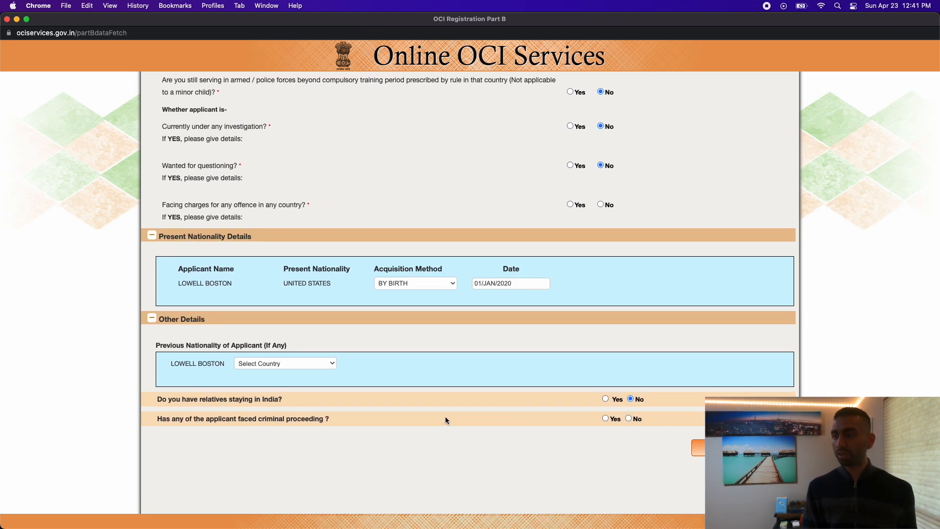
pyautogui.click(628, 418)
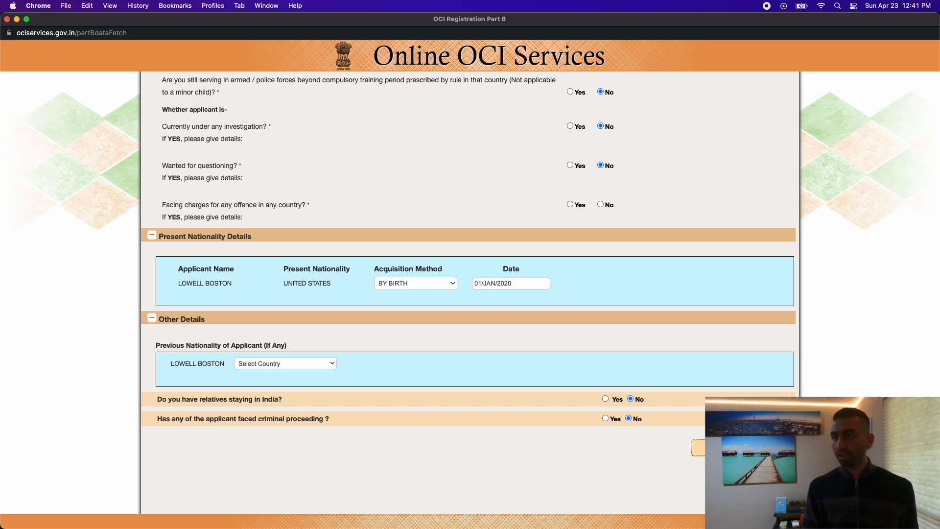
# Answer the missed facing-charges question No and submit the Part B form.
pyautogui.click(698, 447)
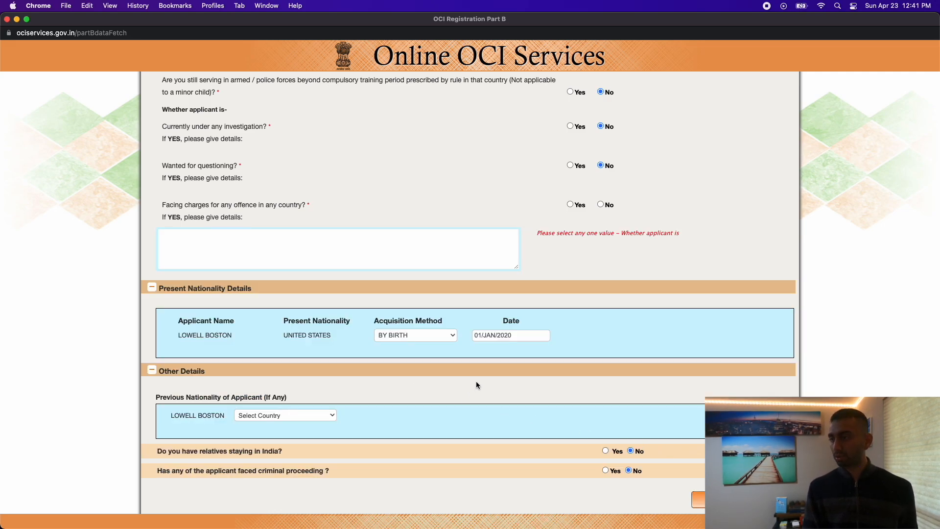
pyautogui.scroll(5, 477, 385)
pyautogui.click(600, 315)
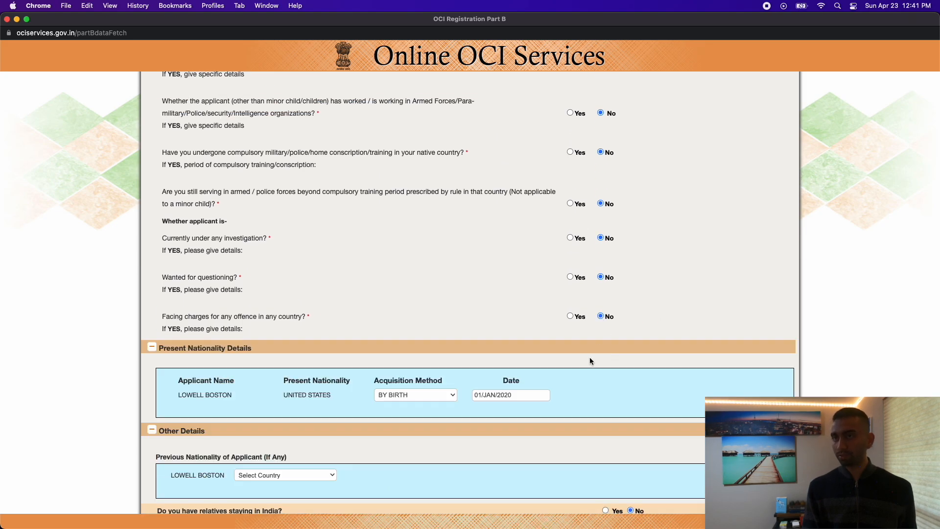
pyautogui.scroll(-5, 590, 361)
pyautogui.click(697, 447)
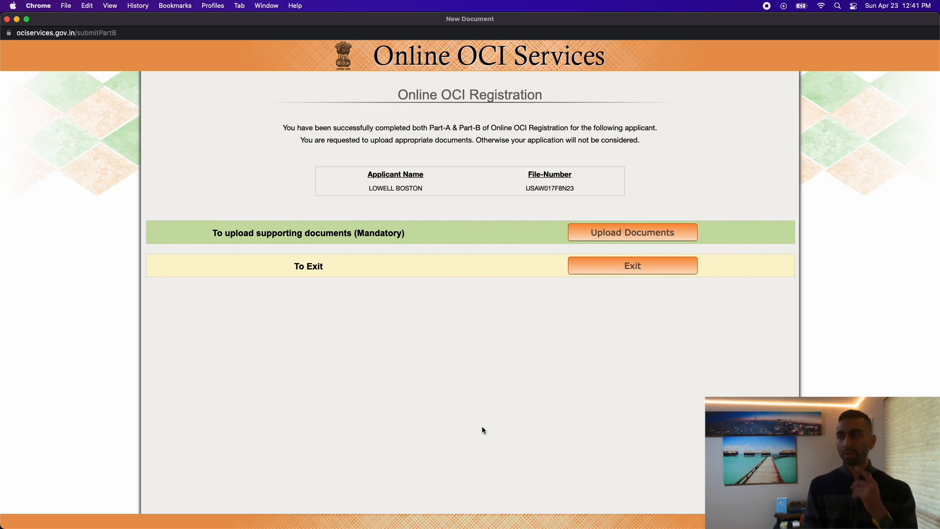
# Go to Upload Documents and list the selectable document types.
pyautogui.click(625, 236)
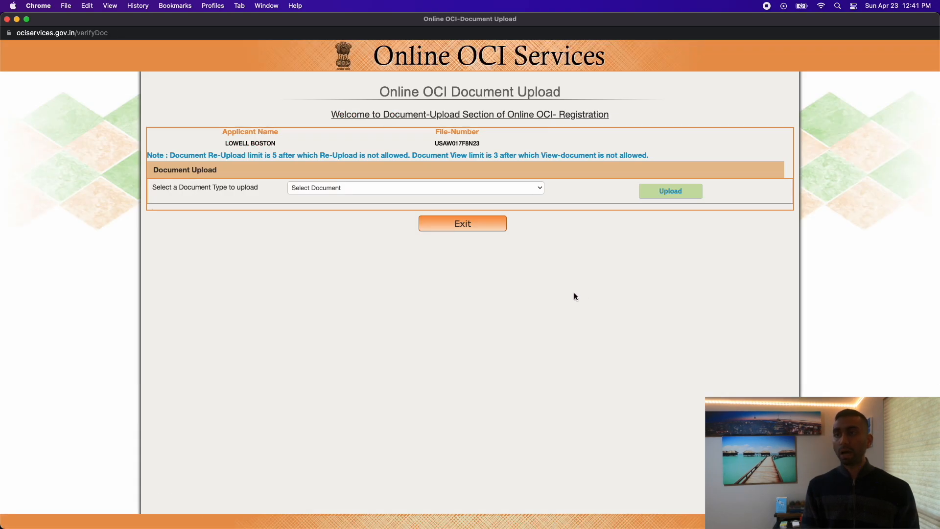
pyautogui.click(474, 195)
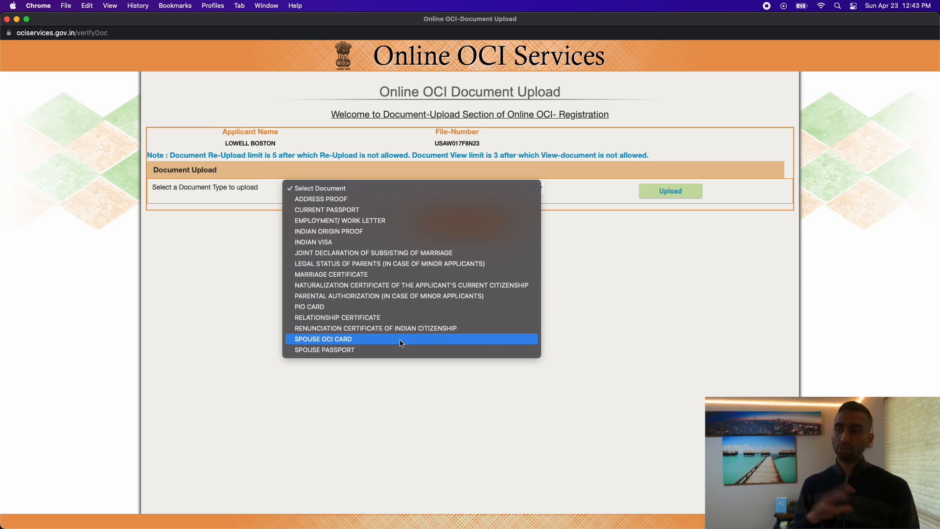
# Close the document type list unchanged and exit the document upload page.
pyautogui.click(397, 368)
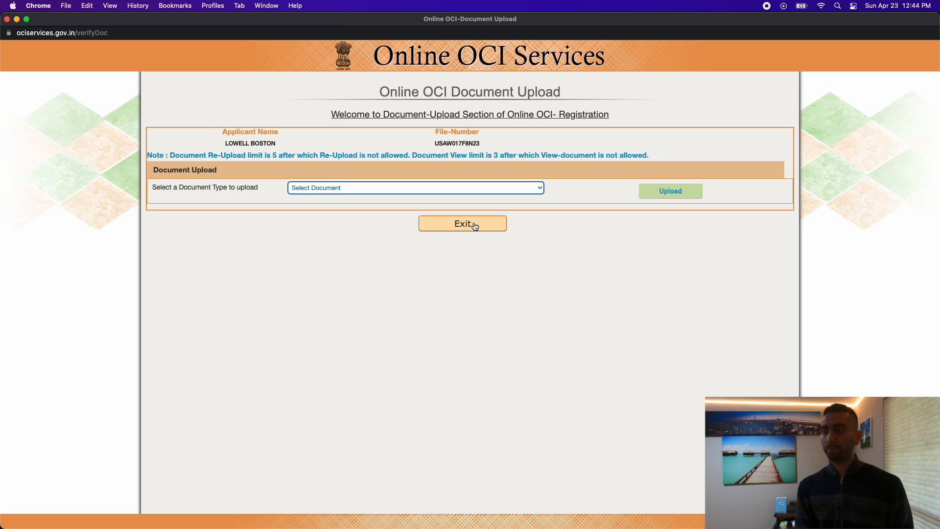
pyautogui.click(475, 226)
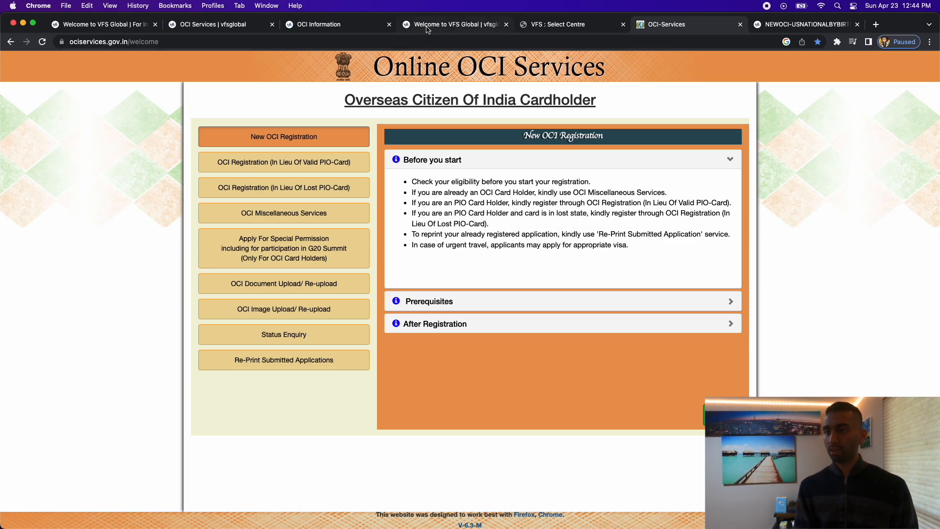
# Close the OCI Information tab and dismiss the FedEx outage alert on the VFS Global USA home page.
pyautogui.click(347, 27)
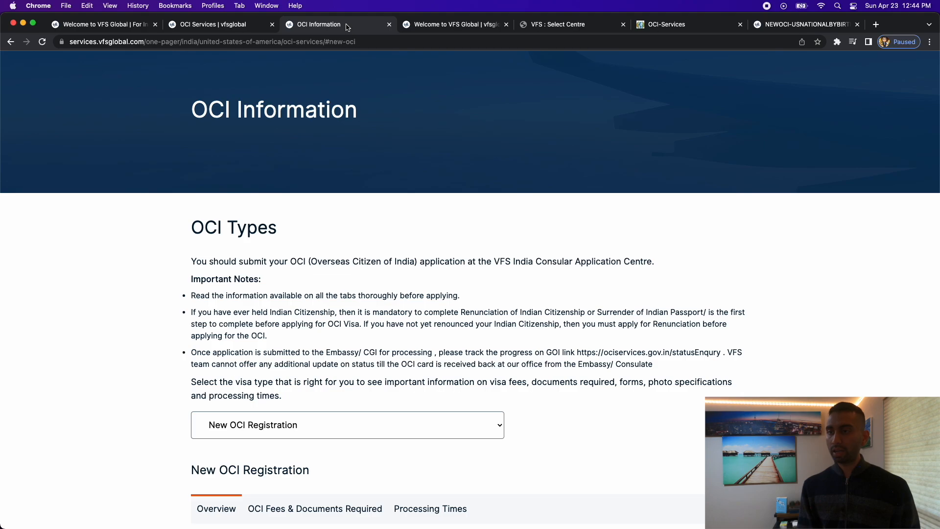
pyautogui.scroll(-6, 443, 230)
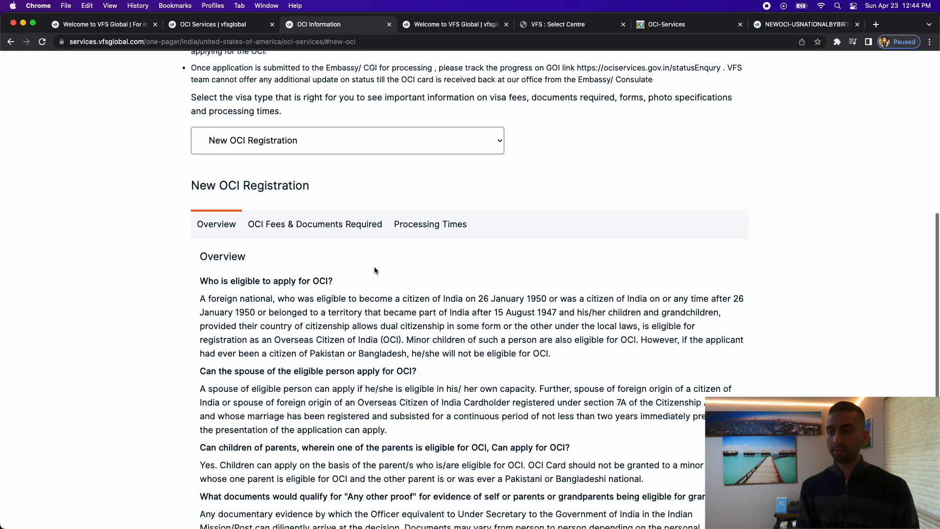
pyautogui.scroll(-5, 288, 242)
pyautogui.scroll(5, 289, 243)
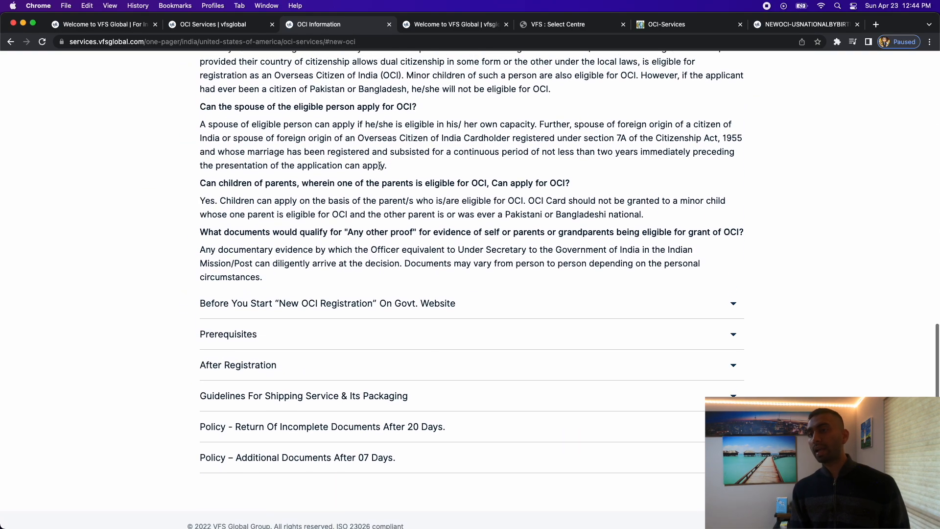
pyautogui.click(11, 42)
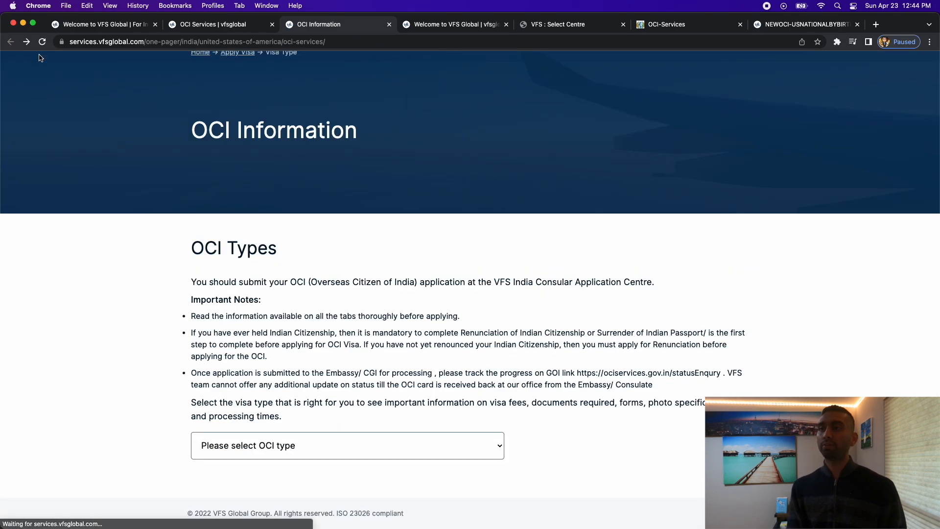
pyautogui.click(388, 24)
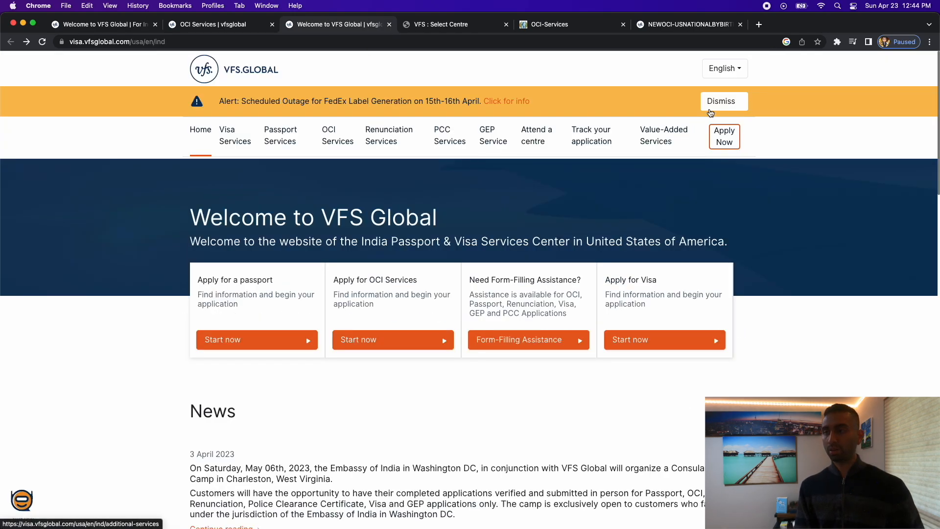
pyautogui.click(729, 104)
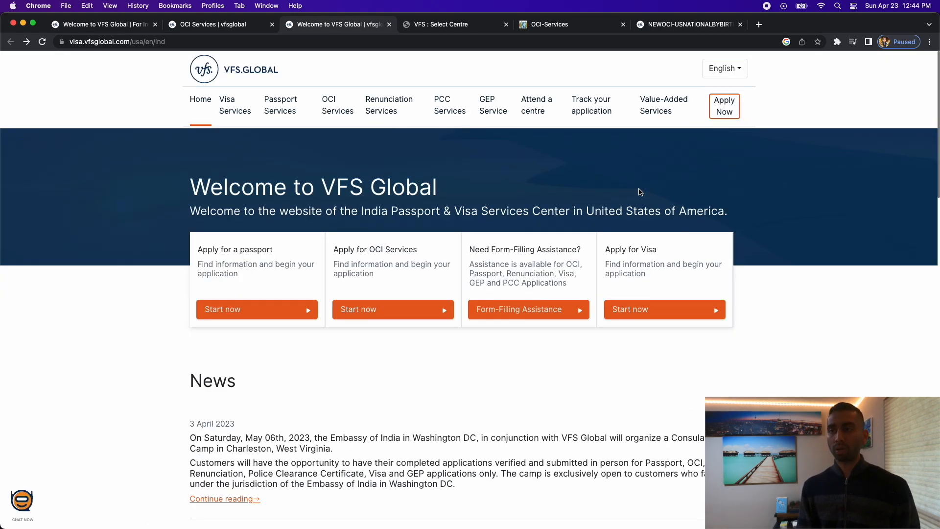
pyautogui.scroll(-3, 639, 189)
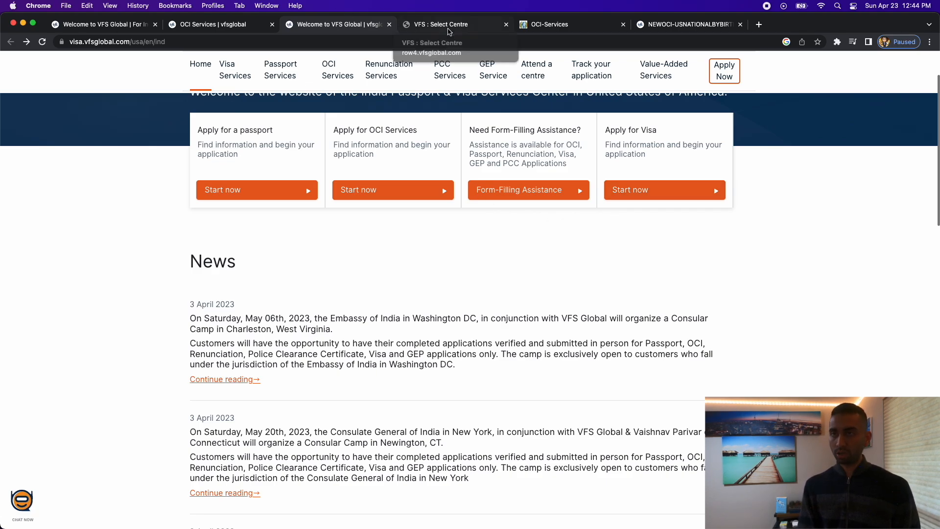
# On the VFS Select Centre form, choose Washington DC as the application centre.
pyautogui.click(449, 30)
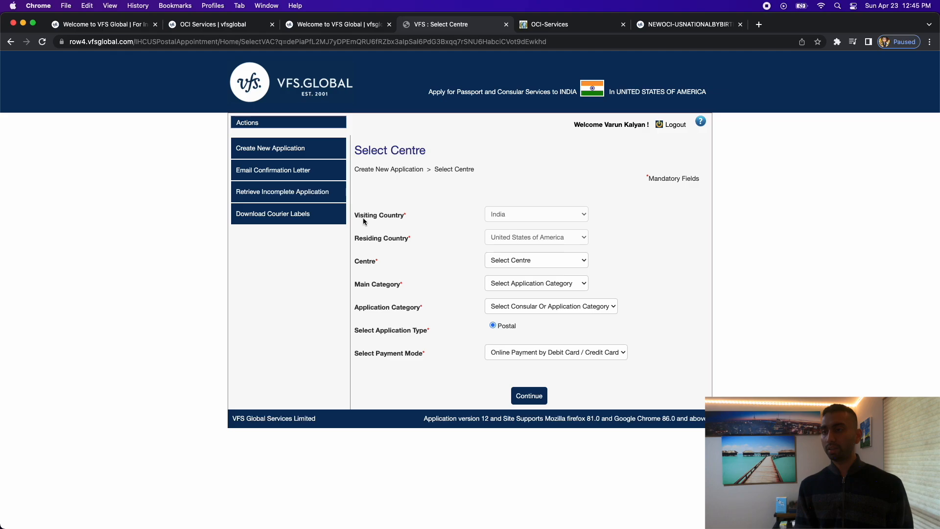
pyautogui.moveTo(354, 215); pyautogui.dragTo(409, 216)
pyautogui.moveTo(353, 239); pyautogui.dragTo(394, 242)
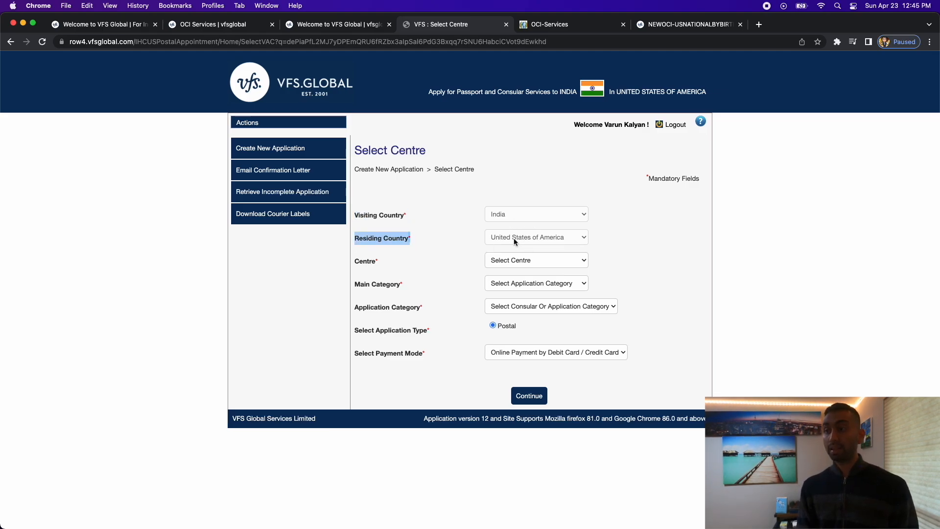
pyautogui.click(527, 260)
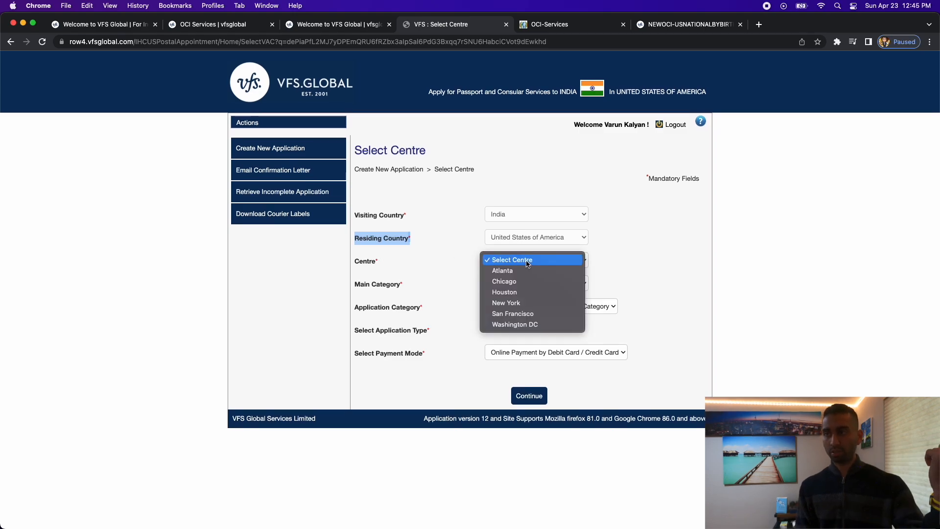
pyautogui.click(524, 324)
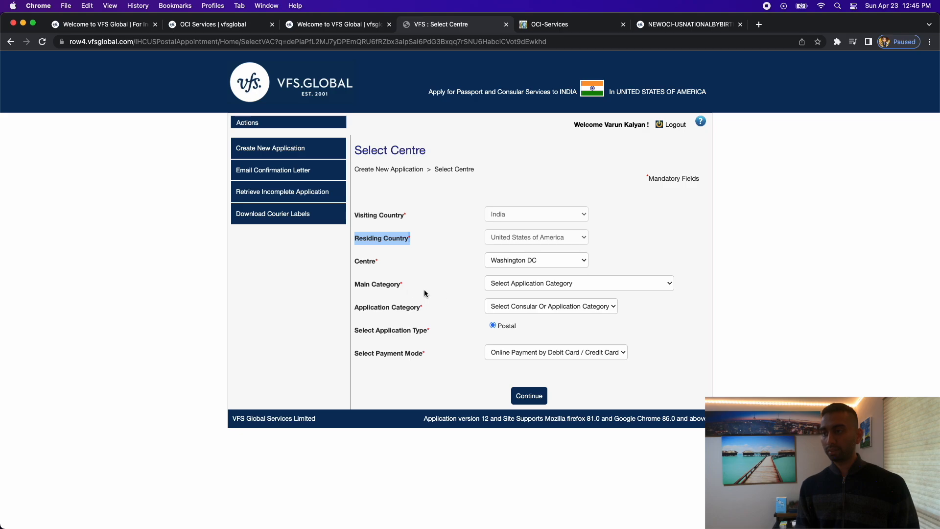
# Set the main category to OCI and the application category to New OCI.
pyautogui.click(518, 292)
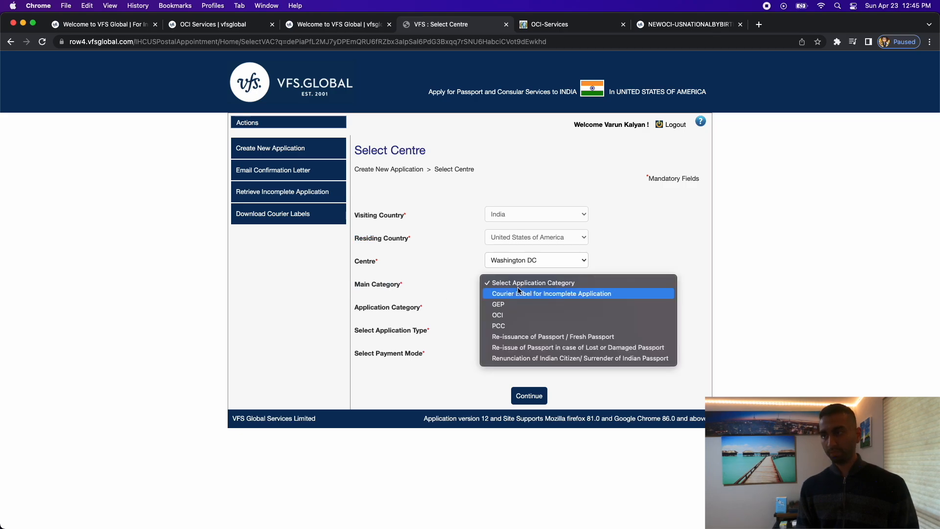
pyautogui.click(512, 316)
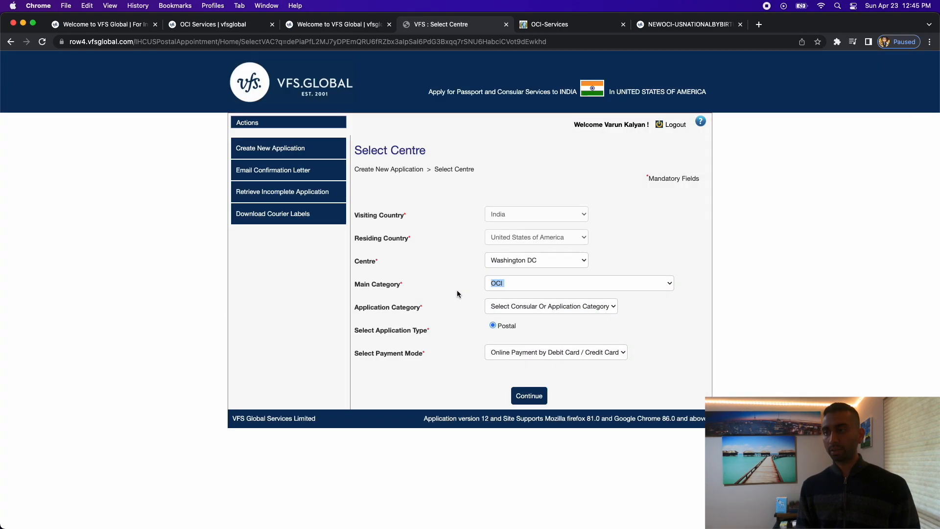
pyautogui.click(500, 307)
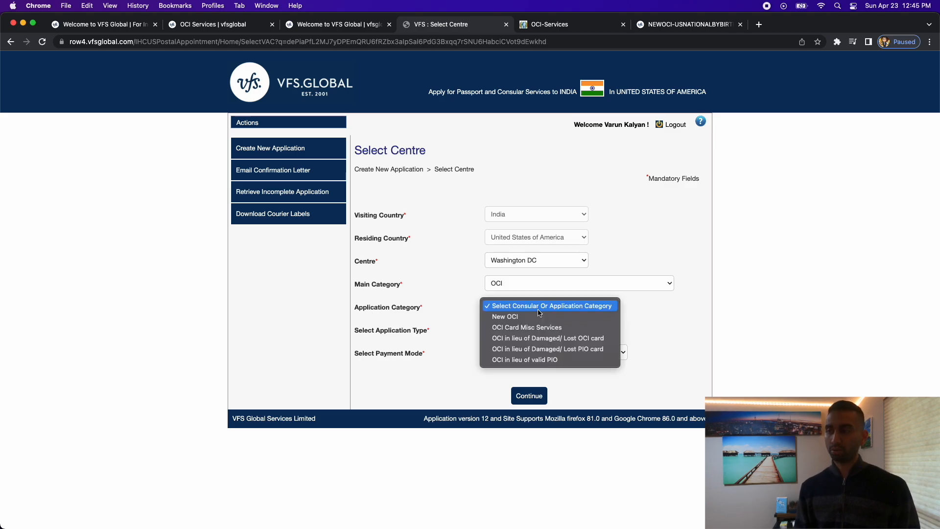
pyautogui.click(537, 317)
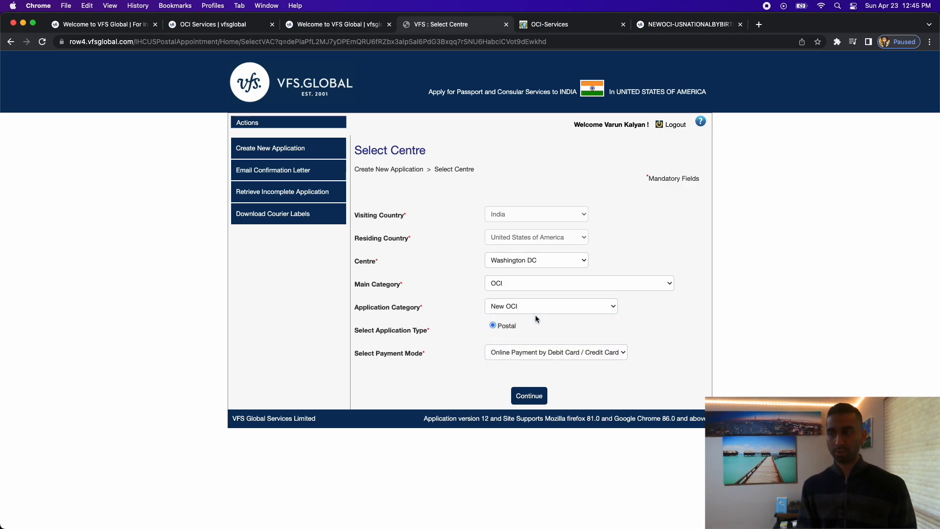
pyautogui.click(536, 309)
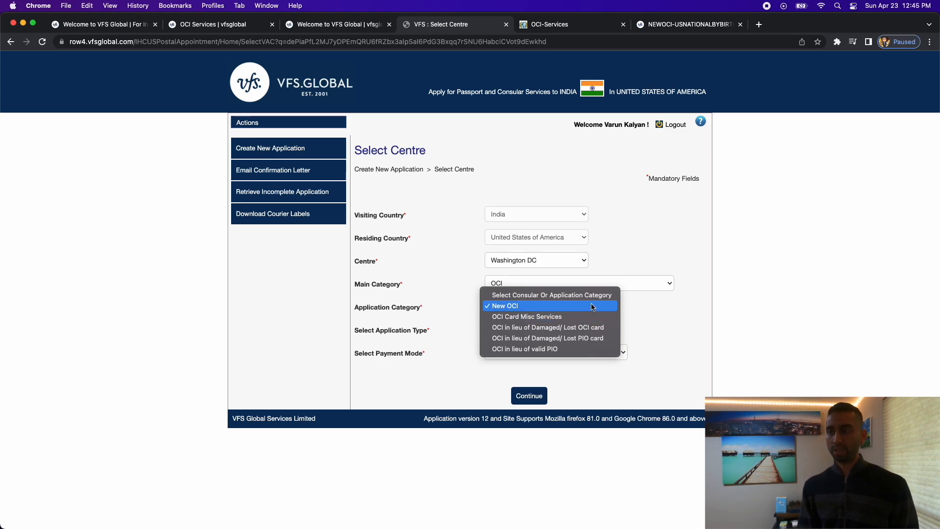
pyautogui.click(409, 319)
# Choose Postal with Online Payment by Debit/Credit Card and submit the form.
pyautogui.click(492, 325)
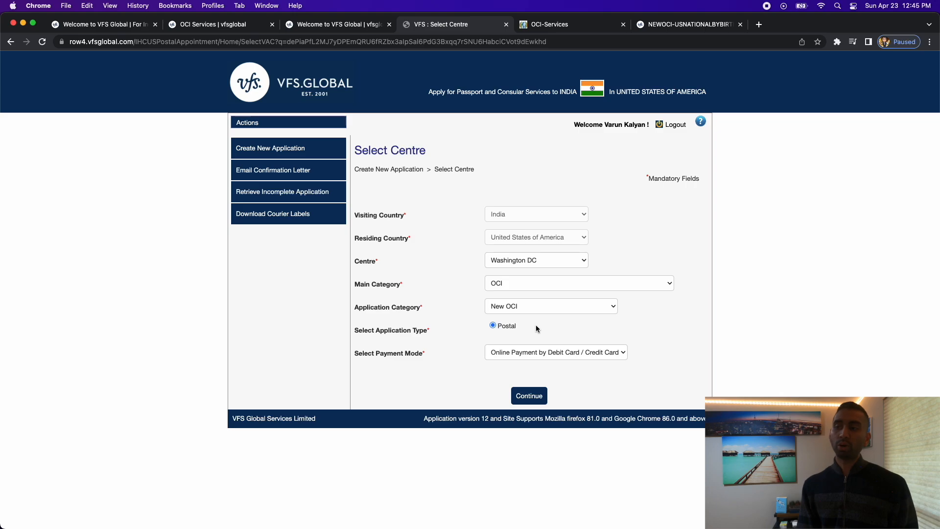
pyautogui.click(510, 354)
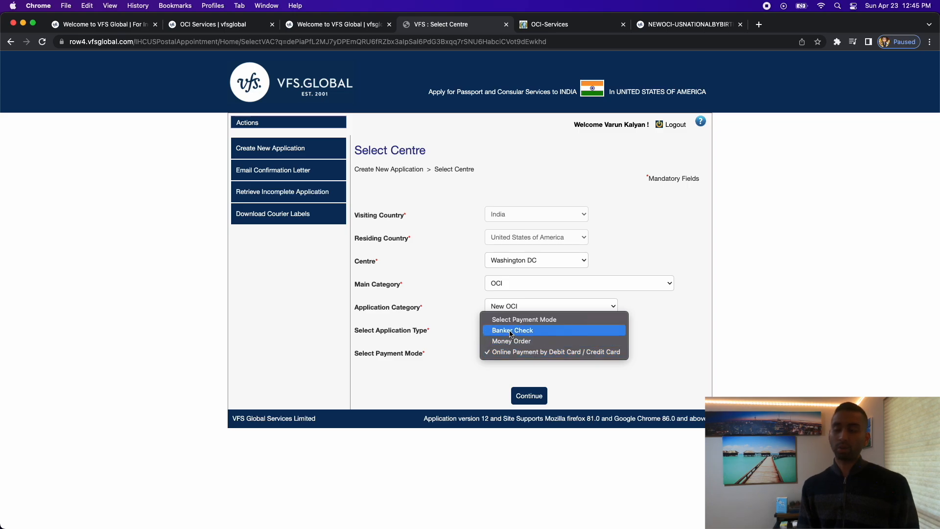
pyautogui.click(506, 372)
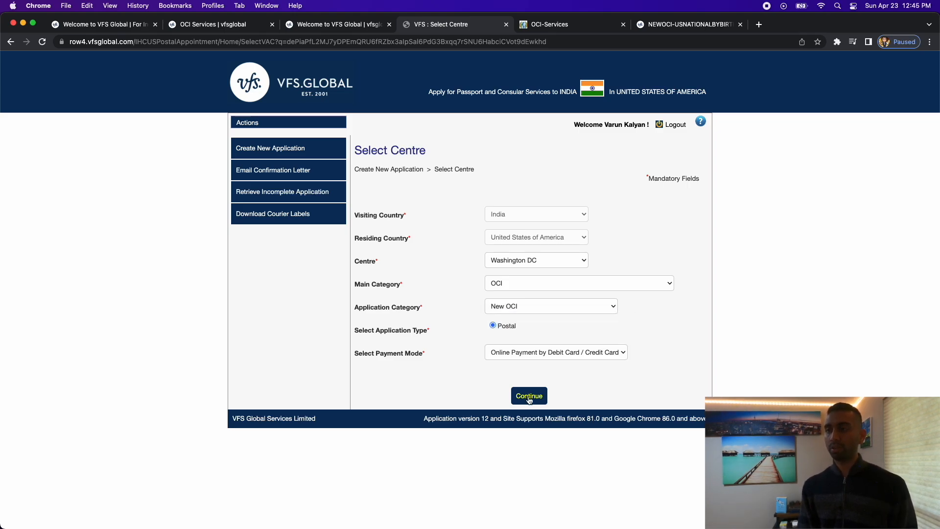
pyautogui.click(530, 396)
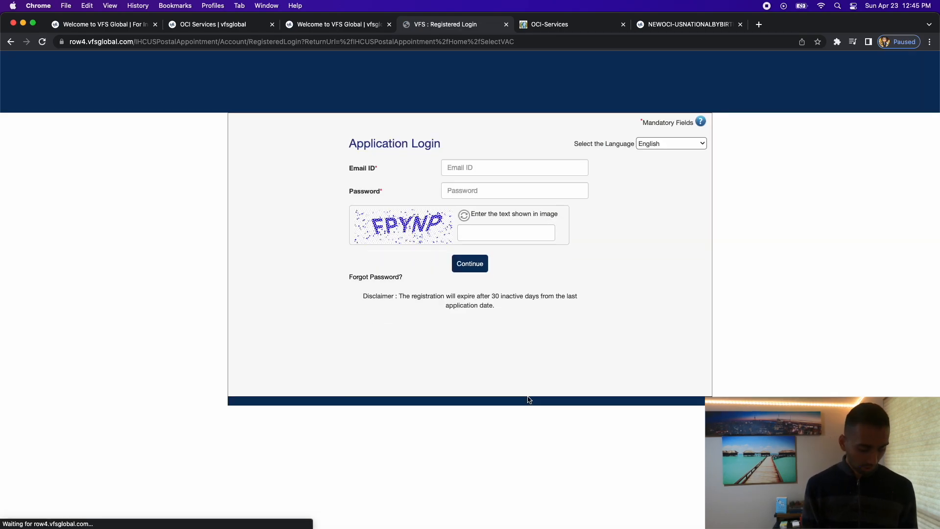
# Enter the captcha to sign back in, then start a new application.
pyautogui.click(466, 232)
pyautogui.write('F')
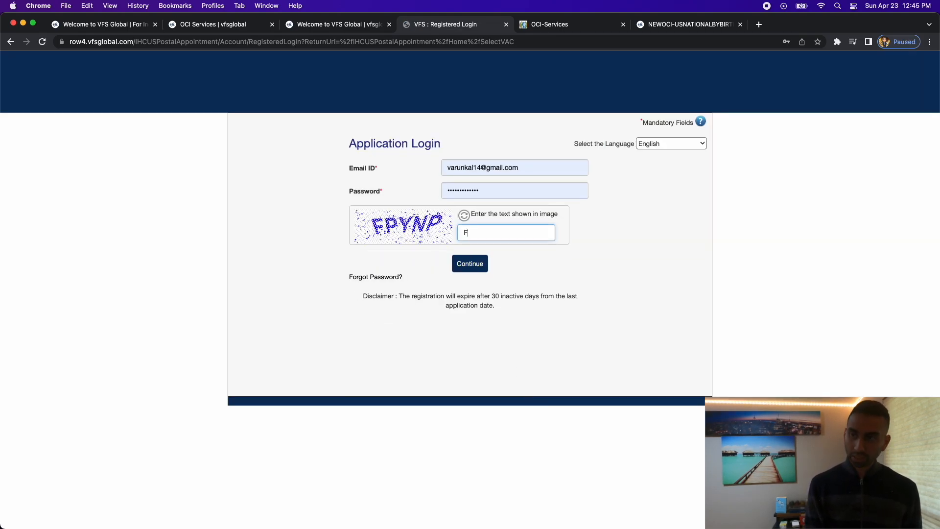
pyautogui.write('P')
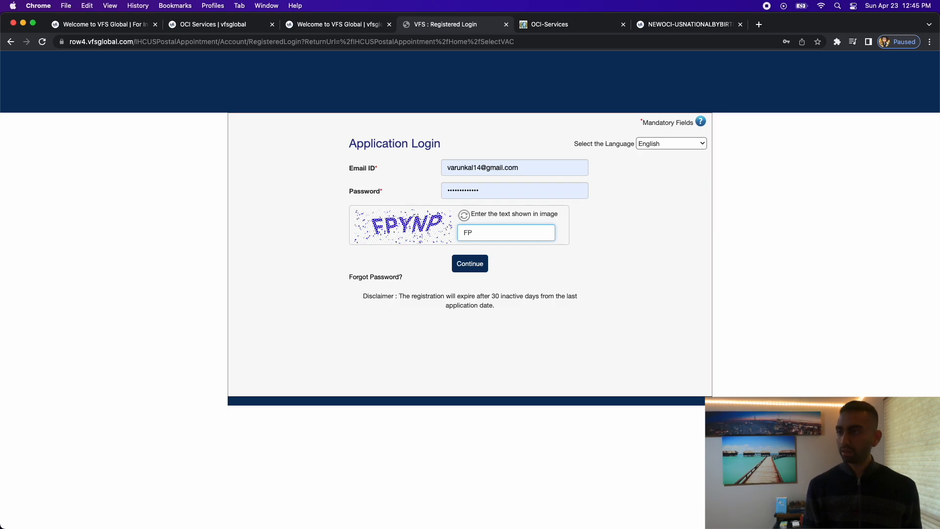
pyautogui.write('YNP')
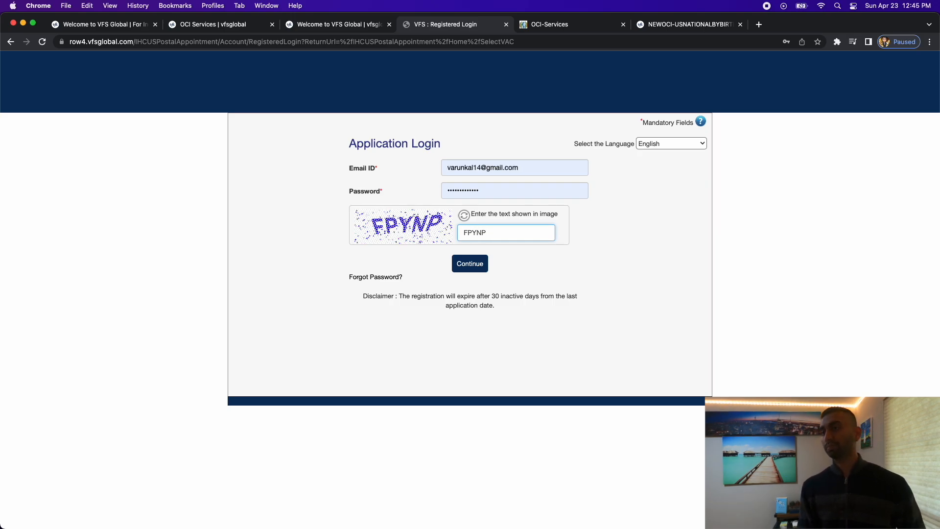
pyautogui.click(469, 265)
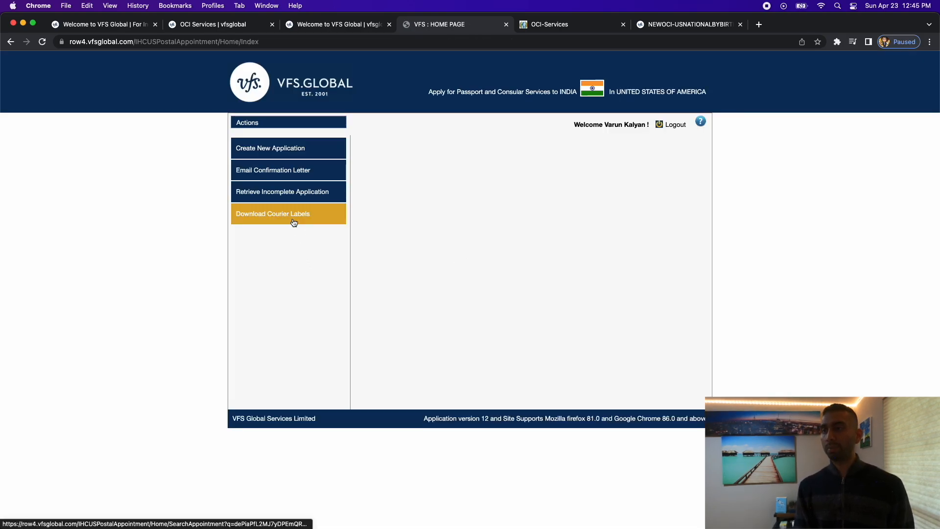
pyautogui.click(283, 150)
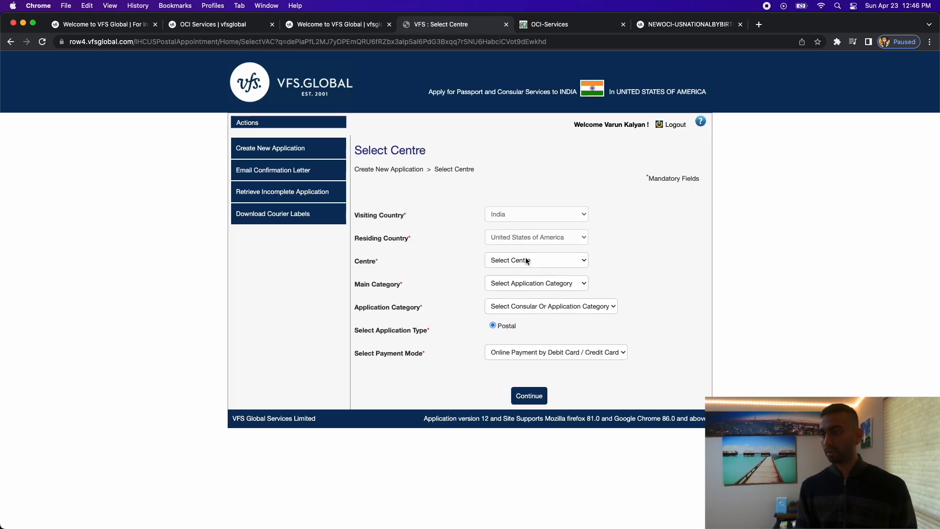
# Select Washington DC, OCI, New OCI and online card payment, then continue to the customer list.
pyautogui.click(526, 260)
pyautogui.click(527, 325)
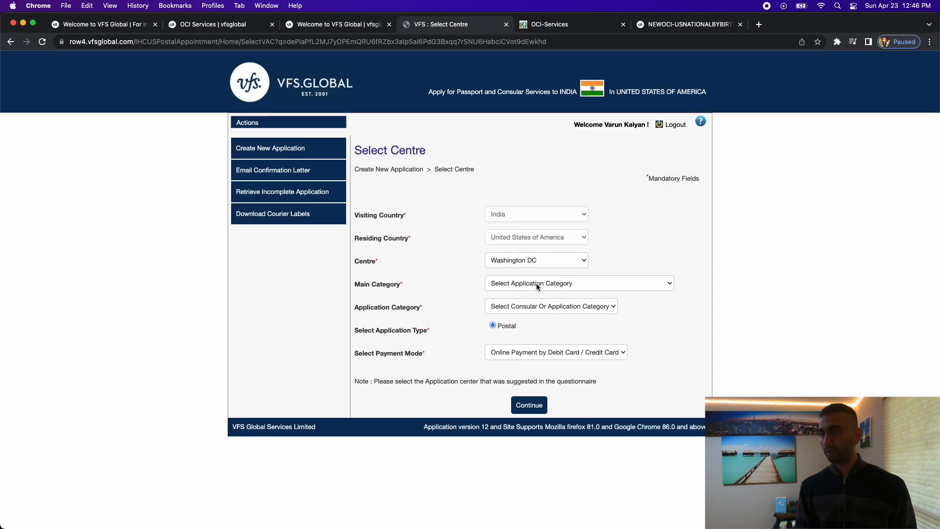
pyautogui.click(536, 283)
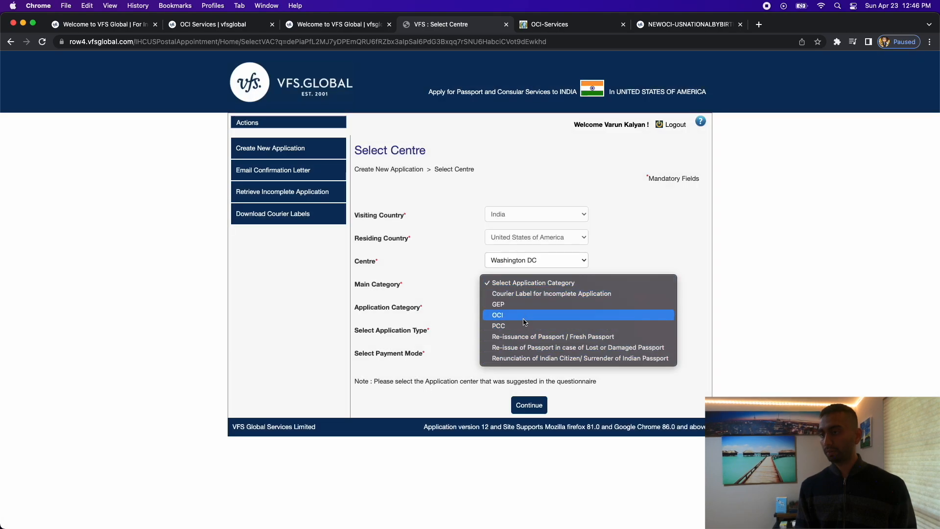
pyautogui.click(524, 316)
pyautogui.click(525, 307)
pyautogui.click(525, 321)
pyautogui.click(524, 352)
pyautogui.click(524, 352)
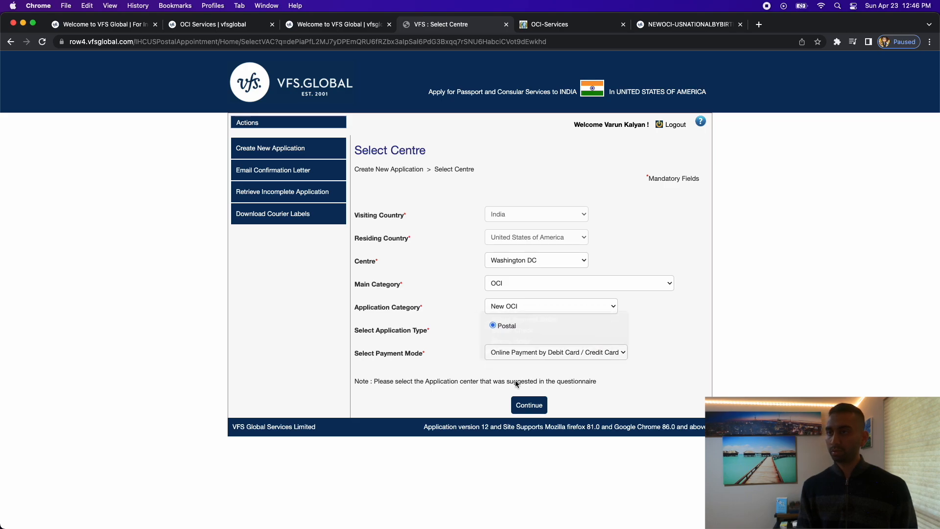
pyautogui.click(536, 404)
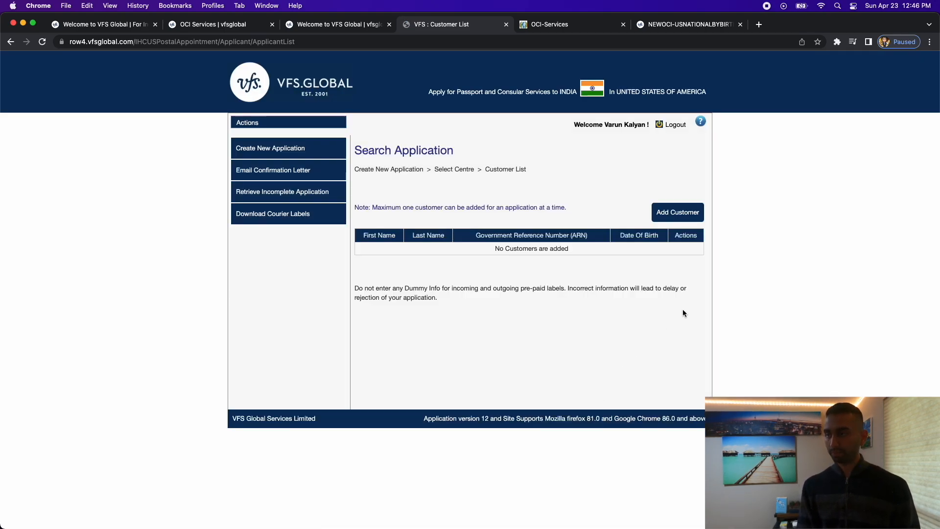
# Open Add New Customer and erase the autofilled mobile number, last name and first name.
pyautogui.click(685, 218)
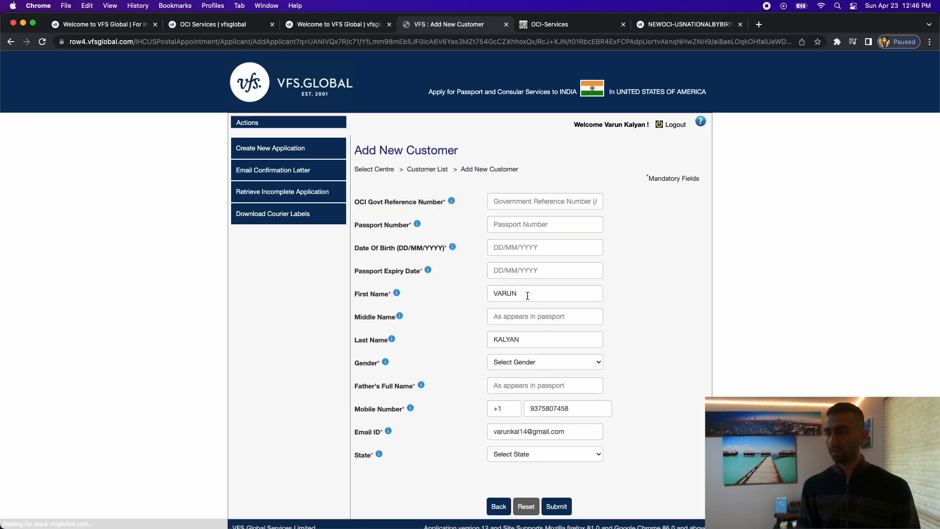
pyautogui.click(562, 406)
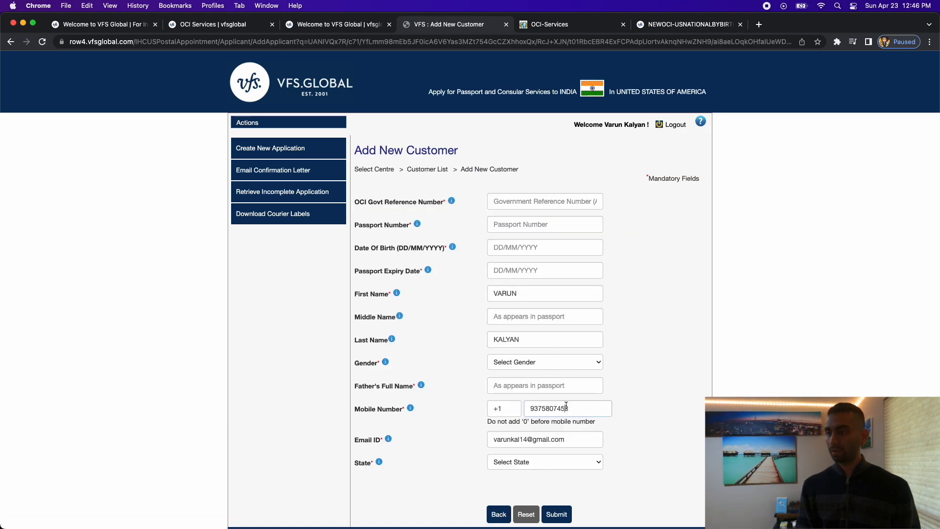
pyautogui.doubleClick(521, 336)
pyautogui.press('BackSpace')
pyautogui.doubleClick(514, 295)
pyautogui.press('BackSpace')
# Delete the autofilled Email ID entry so the field is blank.
pyautogui.scroll(-1, 633, 323)
pyautogui.click(553, 430)
pyautogui.tripleClick(554, 422)
pyautogui.press('BackSpace')
pyautogui.click(654, 415)
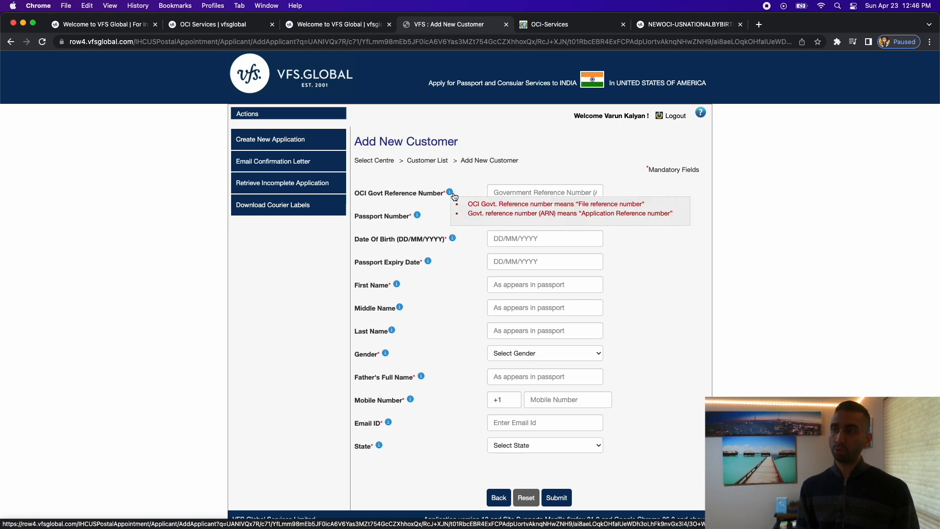
# Review the info notes for the OCI government reference number and passport number fields.
pyautogui.moveTo(451, 194)
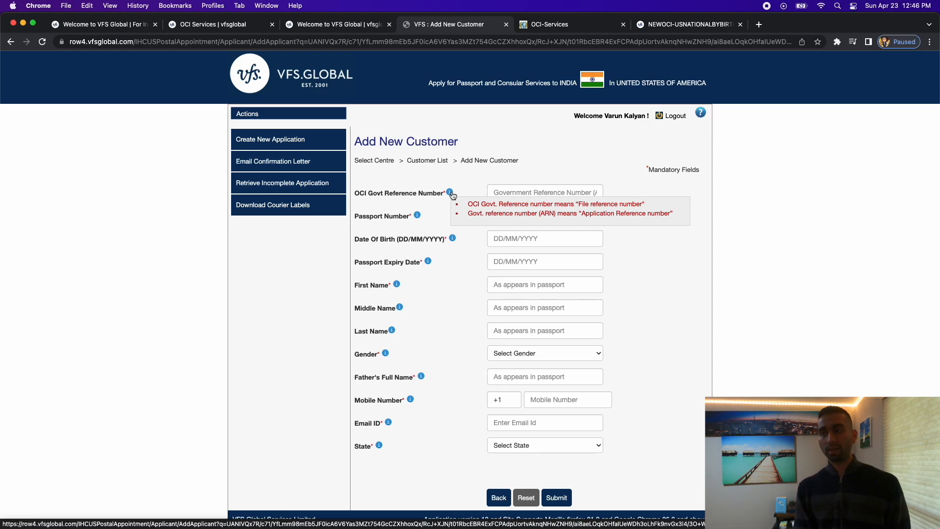
pyautogui.click(500, 192)
pyautogui.scroll(1, 500, 194)
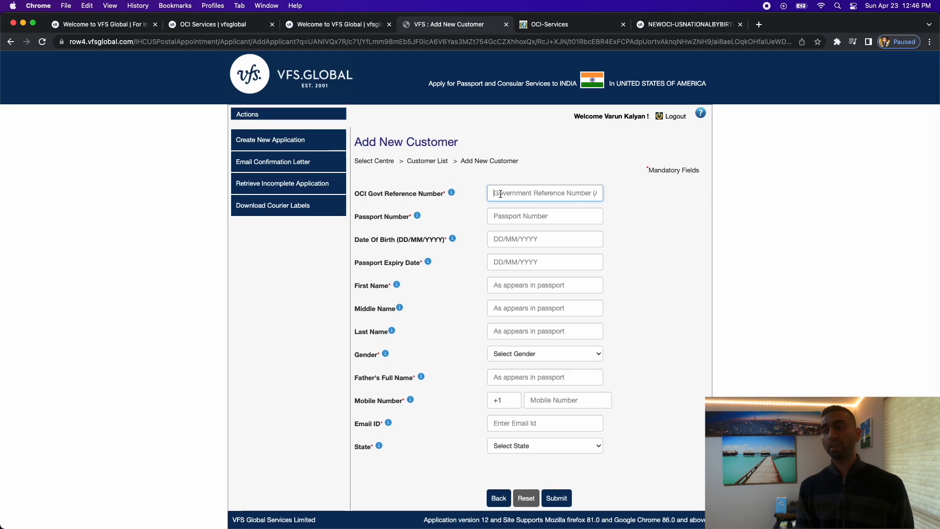
pyautogui.moveTo(418, 217)
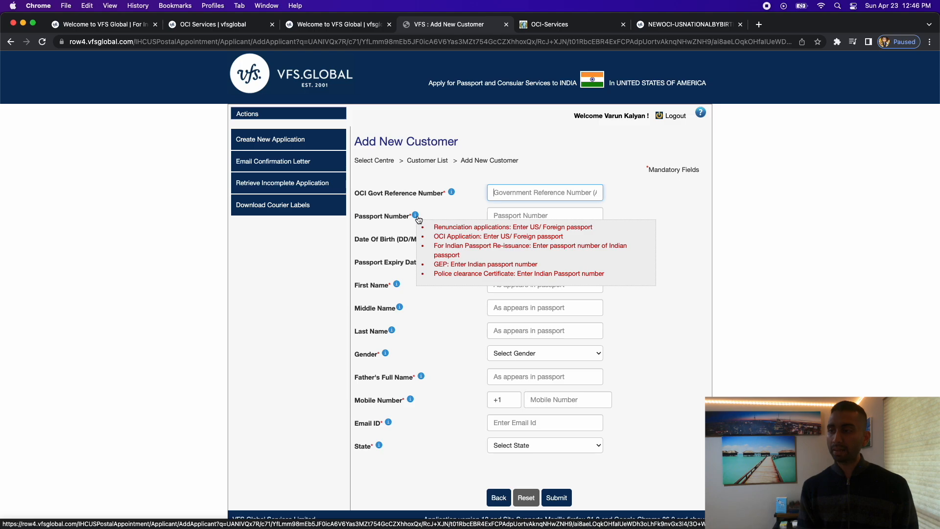
pyautogui.click(503, 216)
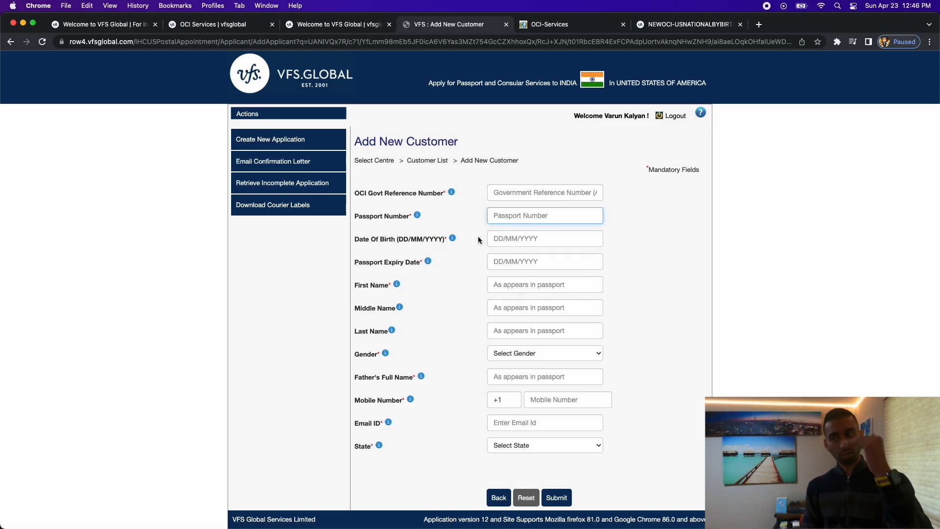
pyautogui.scroll(1, 530, 307)
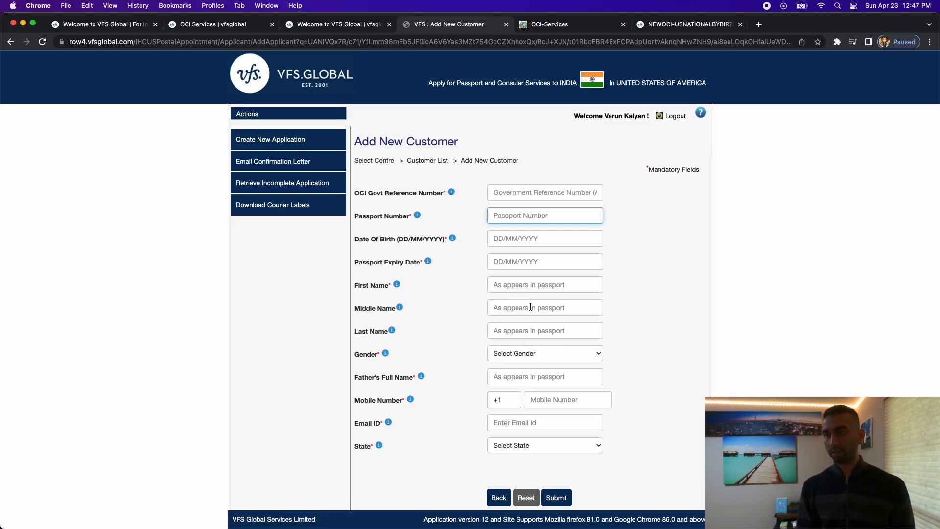
pyautogui.scroll(-1, 554, 366)
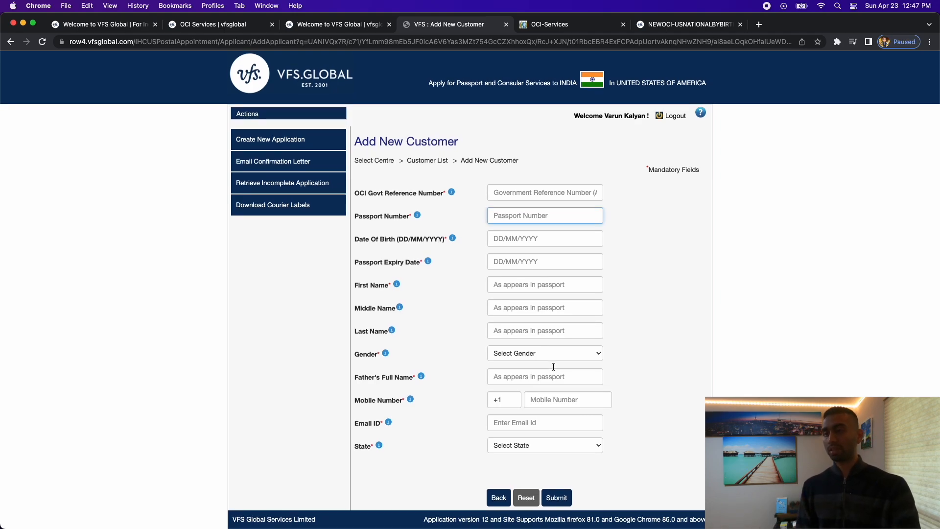